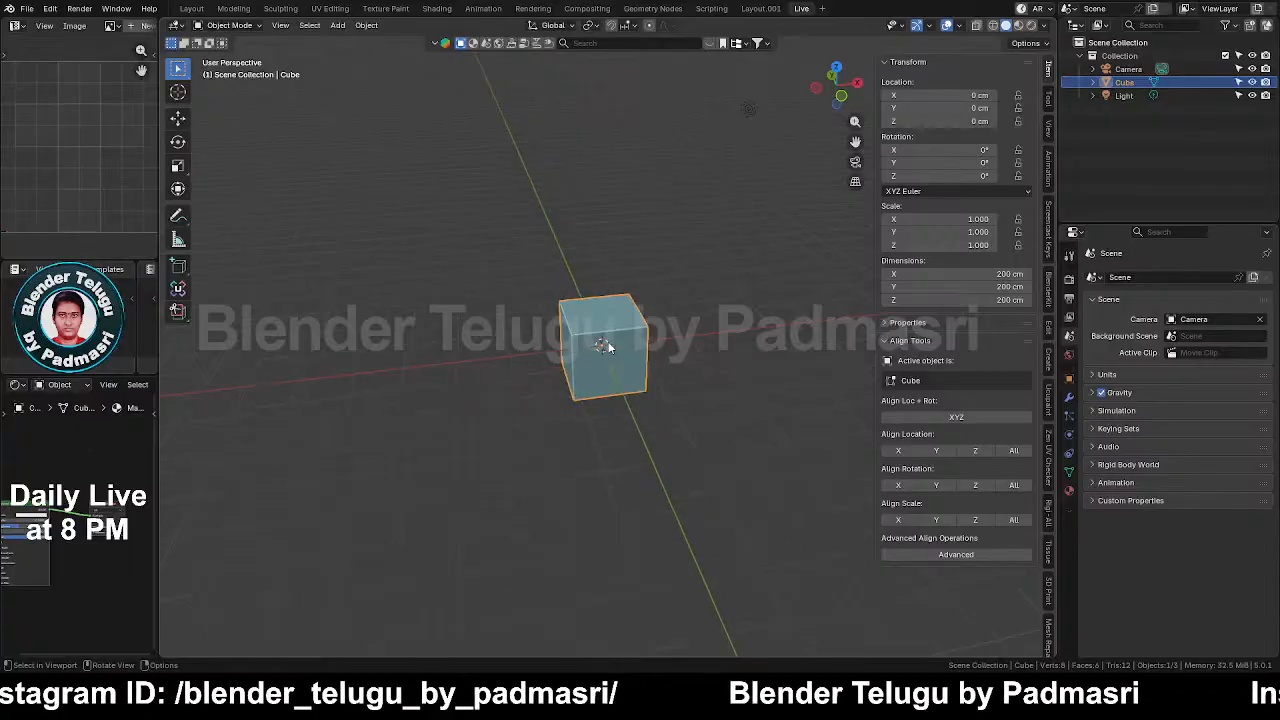
middle_click_drag(607, 346, 614, 368, "shift")
left_click_drag(715, 86, 769, 177)
key("x")
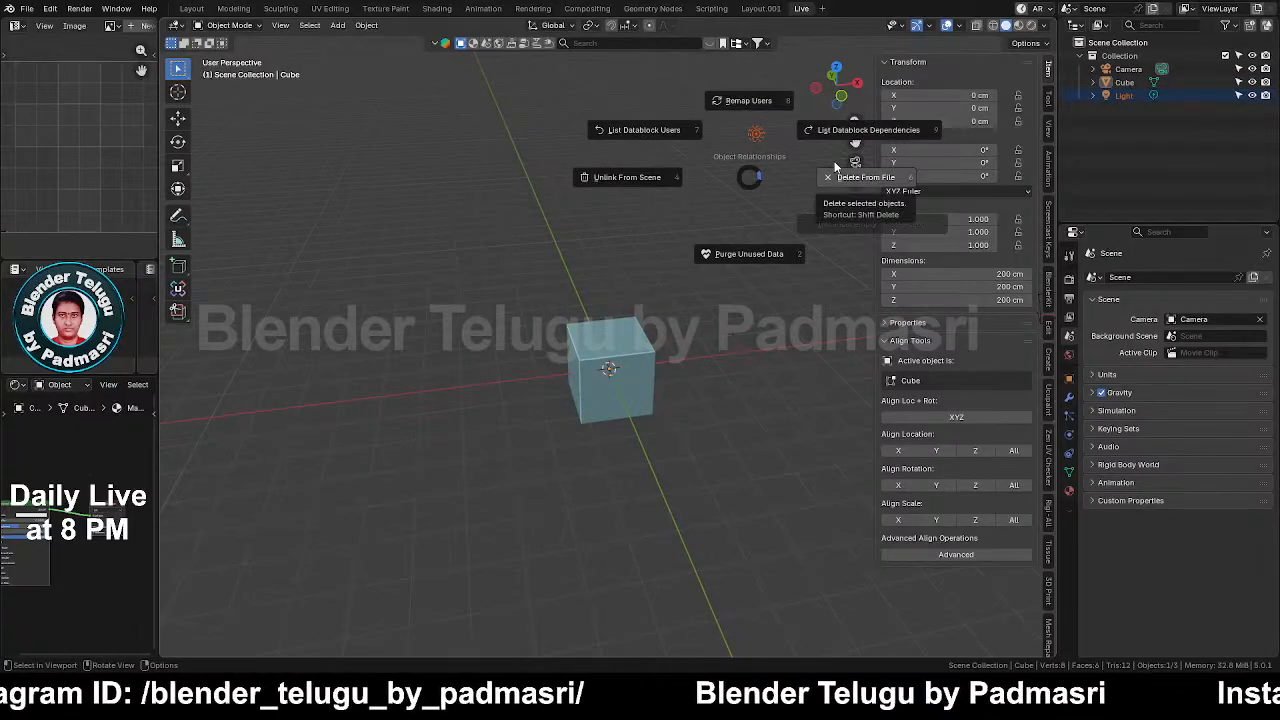
key("Escape")
left_click(622, 357)
scroll(622, 357, "down", 1)
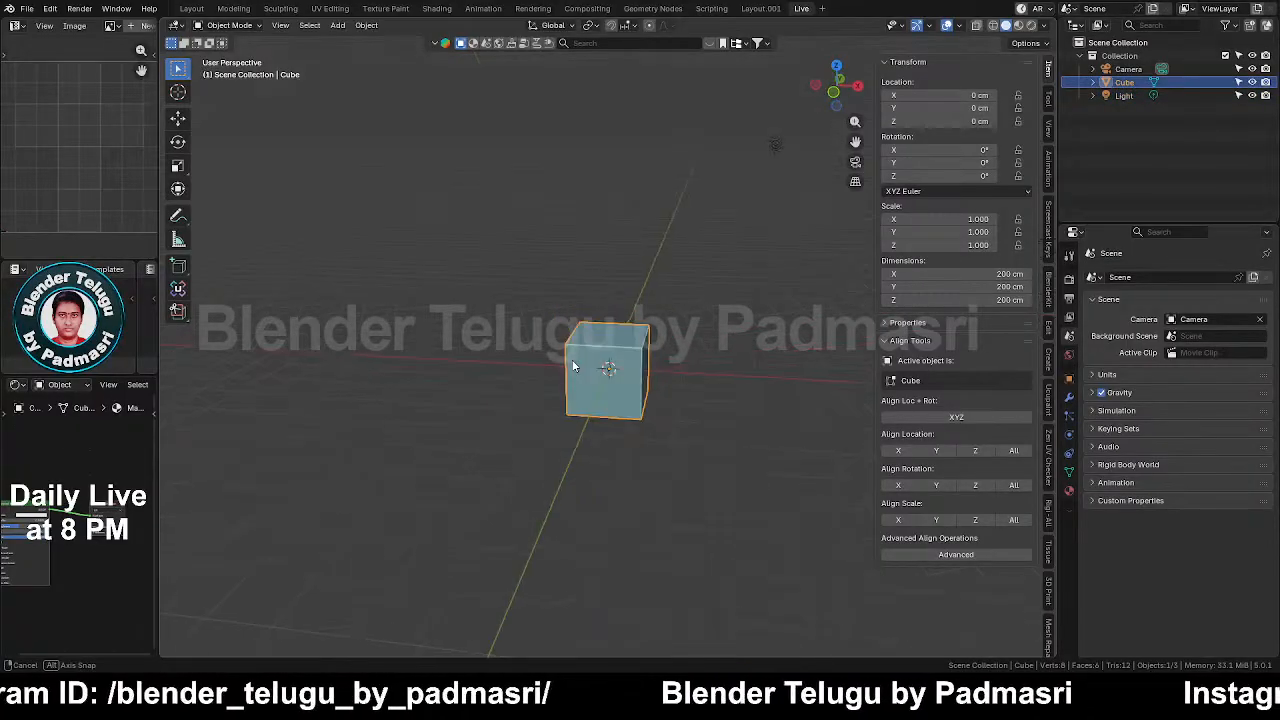
Step: Enter Edit Mode on the cube and subdivide all its faces repeatedly until each side has an 8 by 8 grid
key("Tab")
scroll(610, 355, "up", 2)
right_click(610, 340)
mouse_move(668, 300)
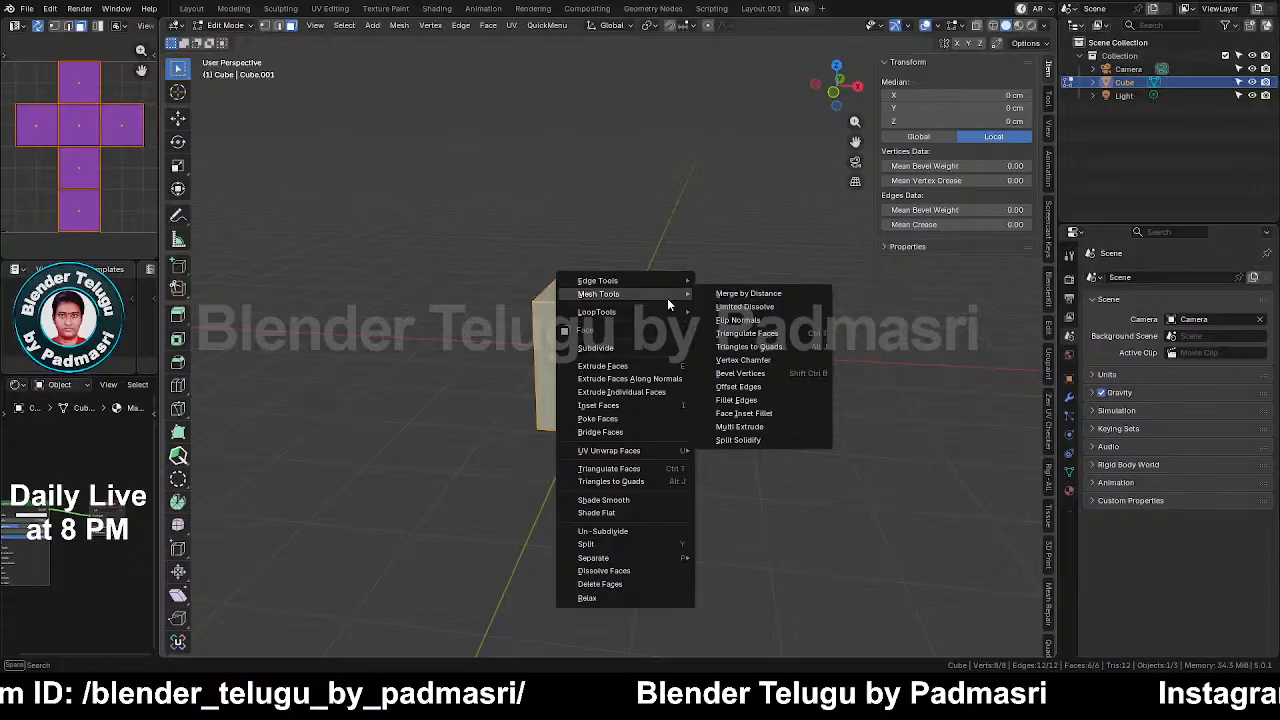
left_click(592, 347)
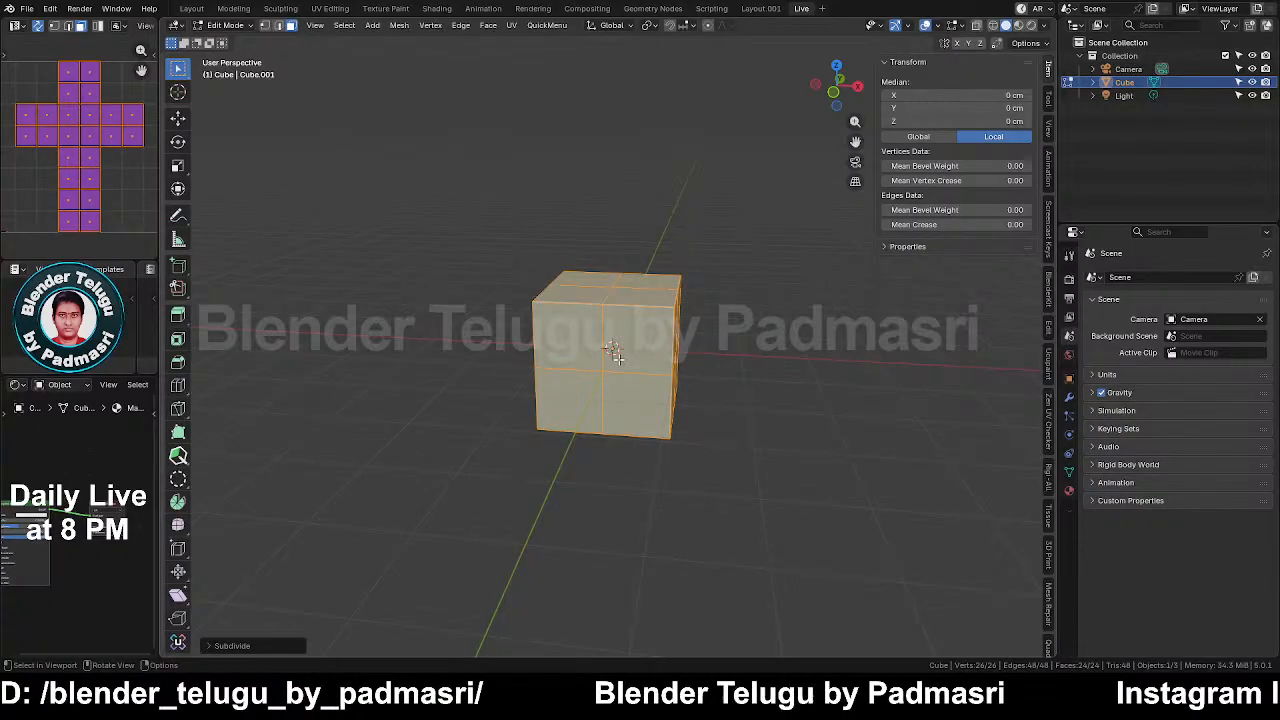
key("shift+r")
key("shift+r")
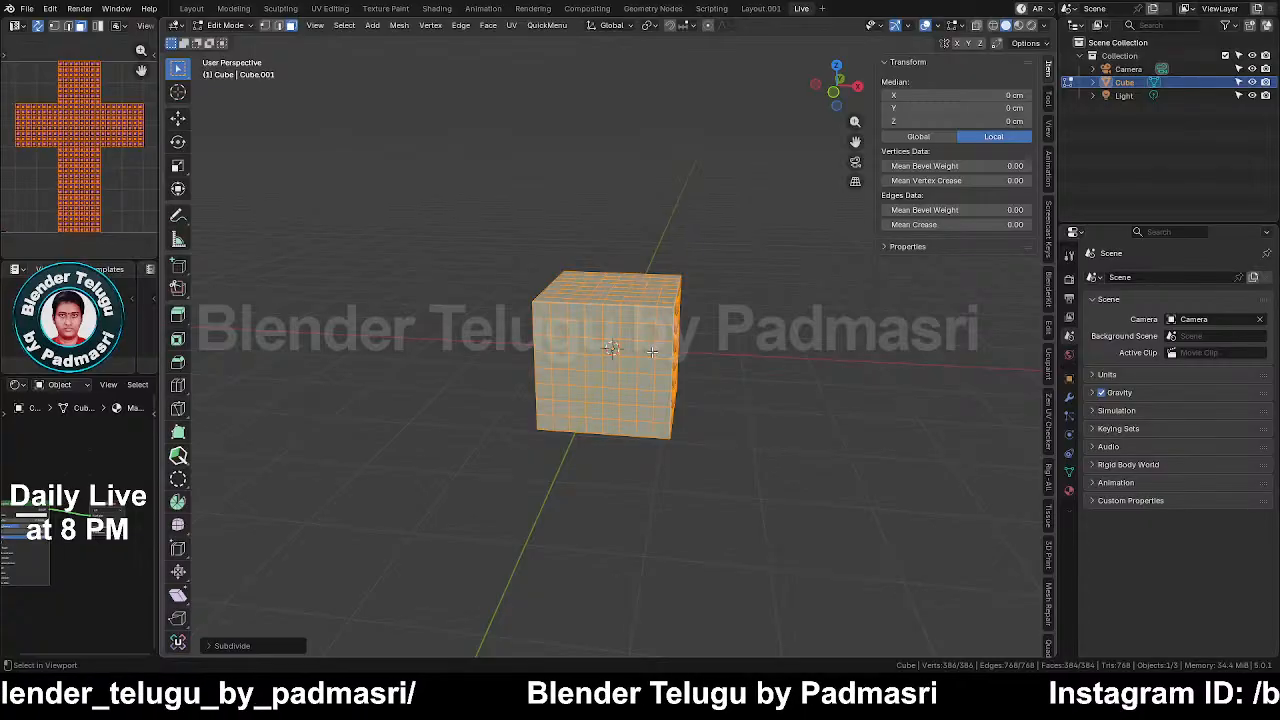
middle_click_drag(688, 395, 751, 379)
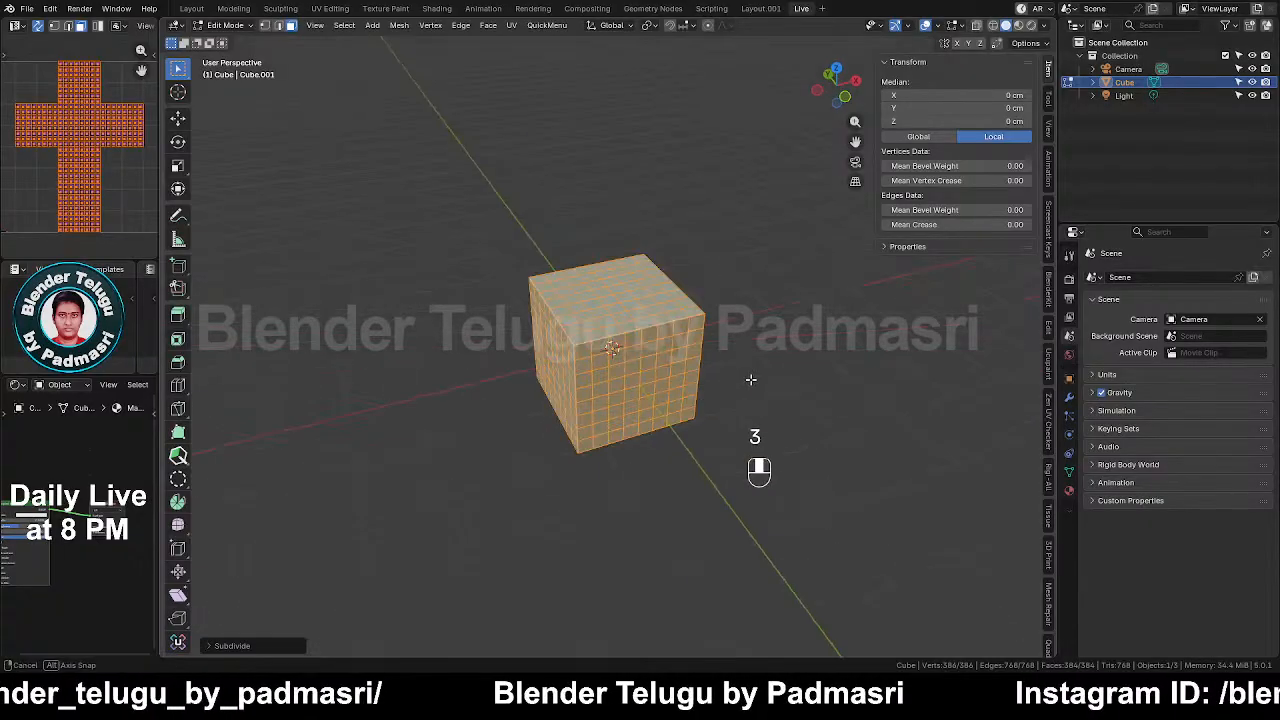
scroll(625, 362, "up", 2)
middle_click_drag(643, 348, 723, 323, "shift")
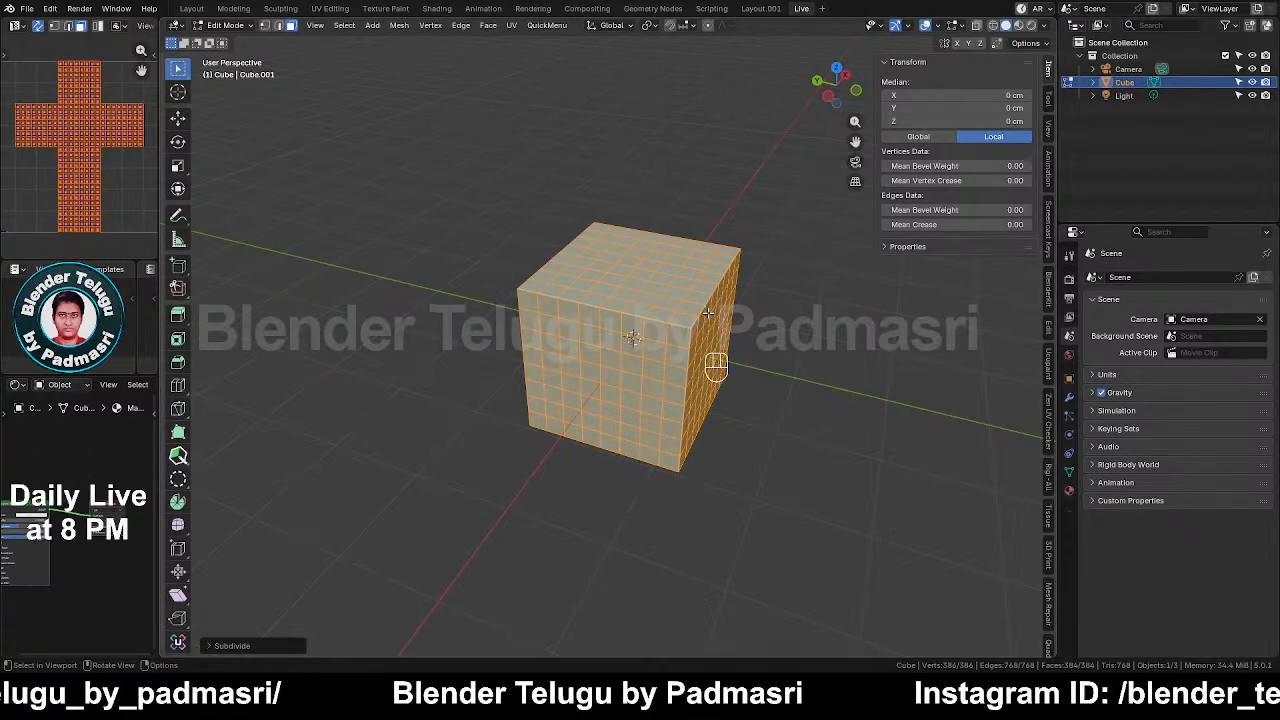
middle_click_drag(699, 313, 763, 288)
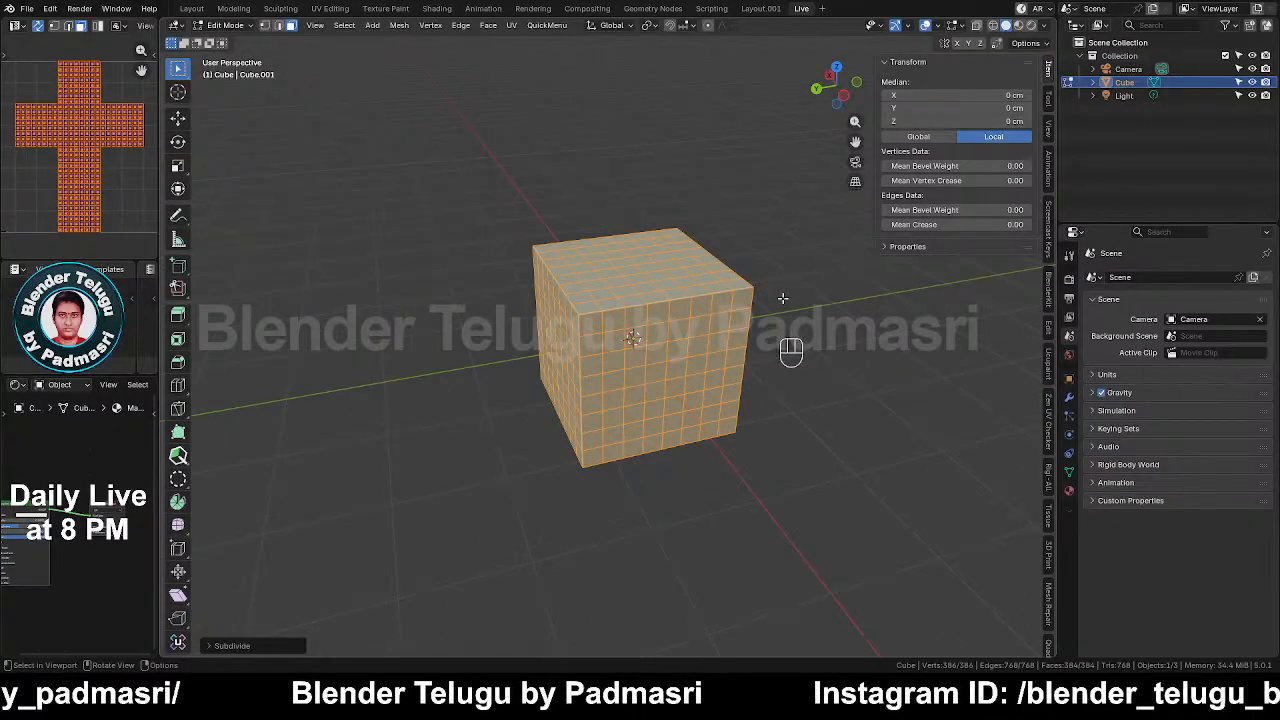
middle_click_drag(783, 298, 679, 299)
middle_click_drag(711, 379, 686, 366)
Step: Check the Face Orientation overlay setting and reduce a selection of all cube faces to alternating ones with Checker Deselect
left_click(665, 325)
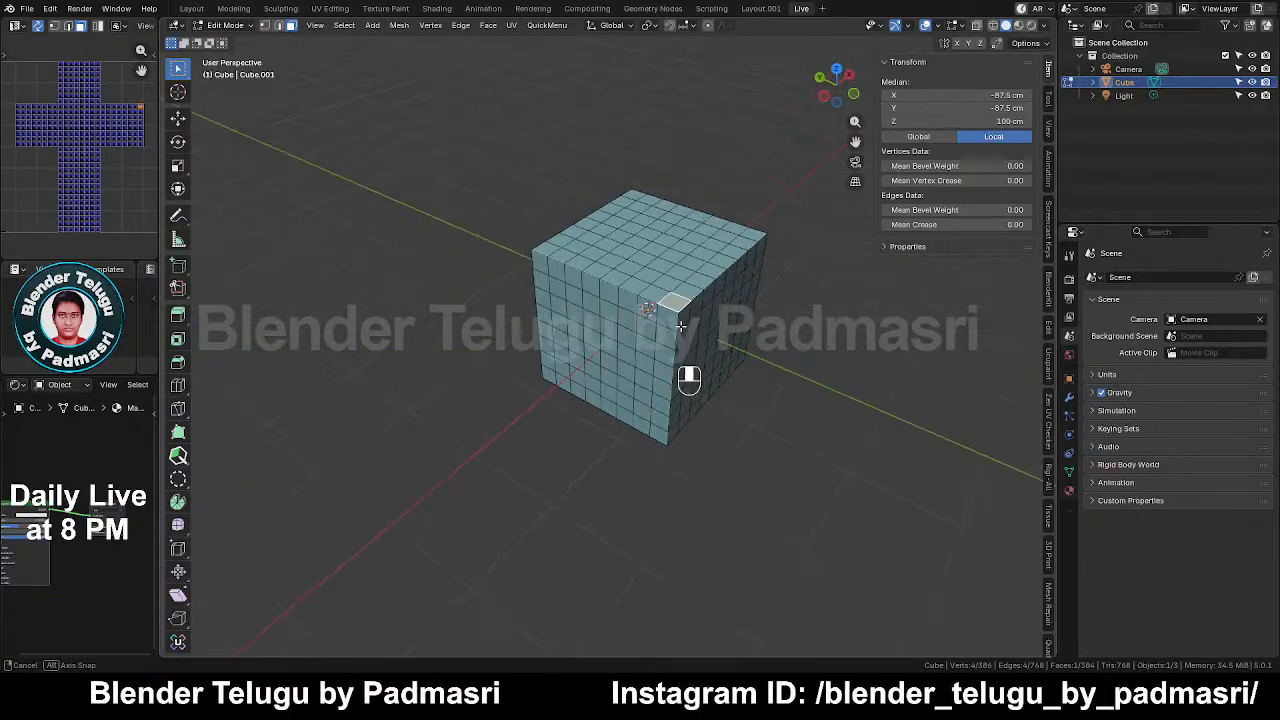
key("a")
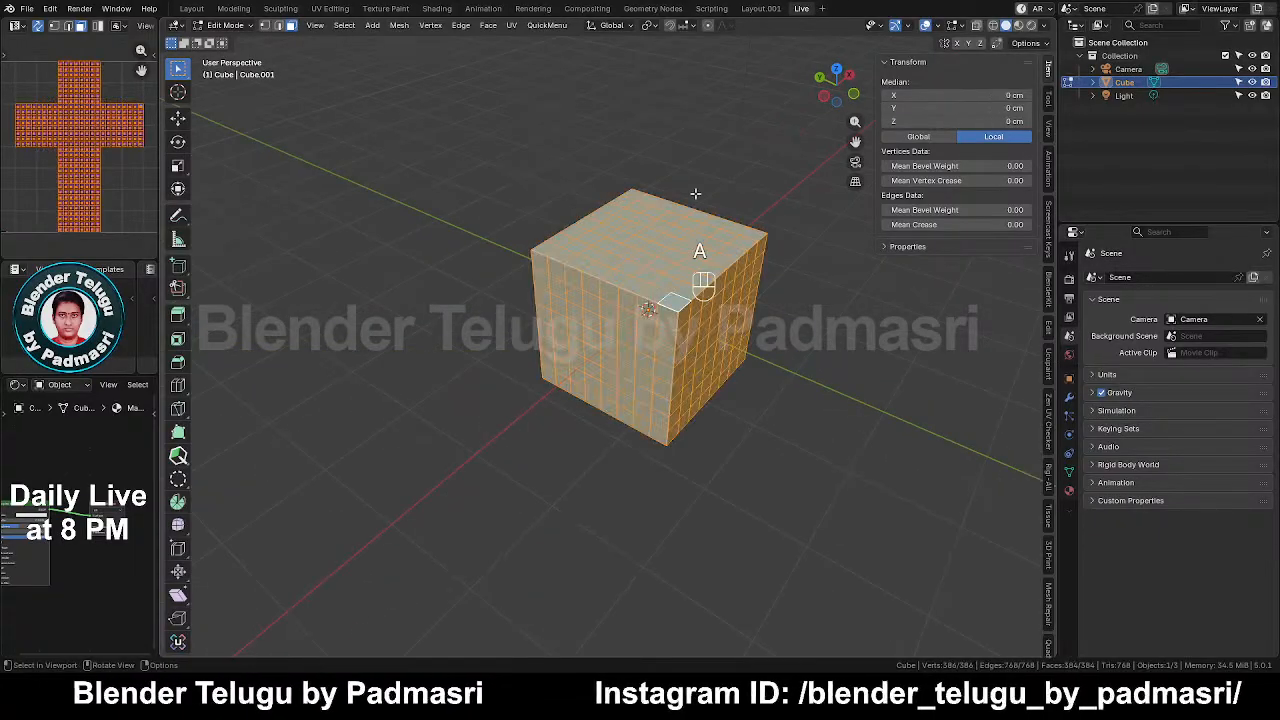
left_click(935, 25)
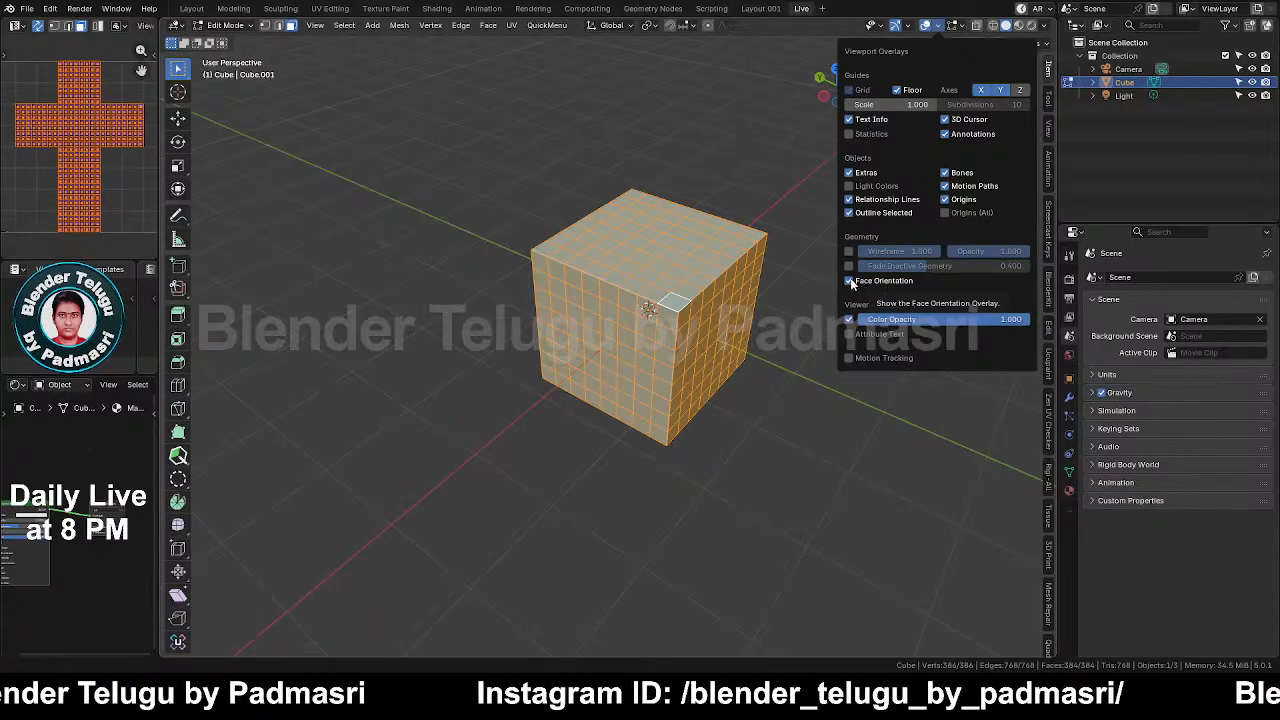
middle_click_drag(737, 135, 740, 100)
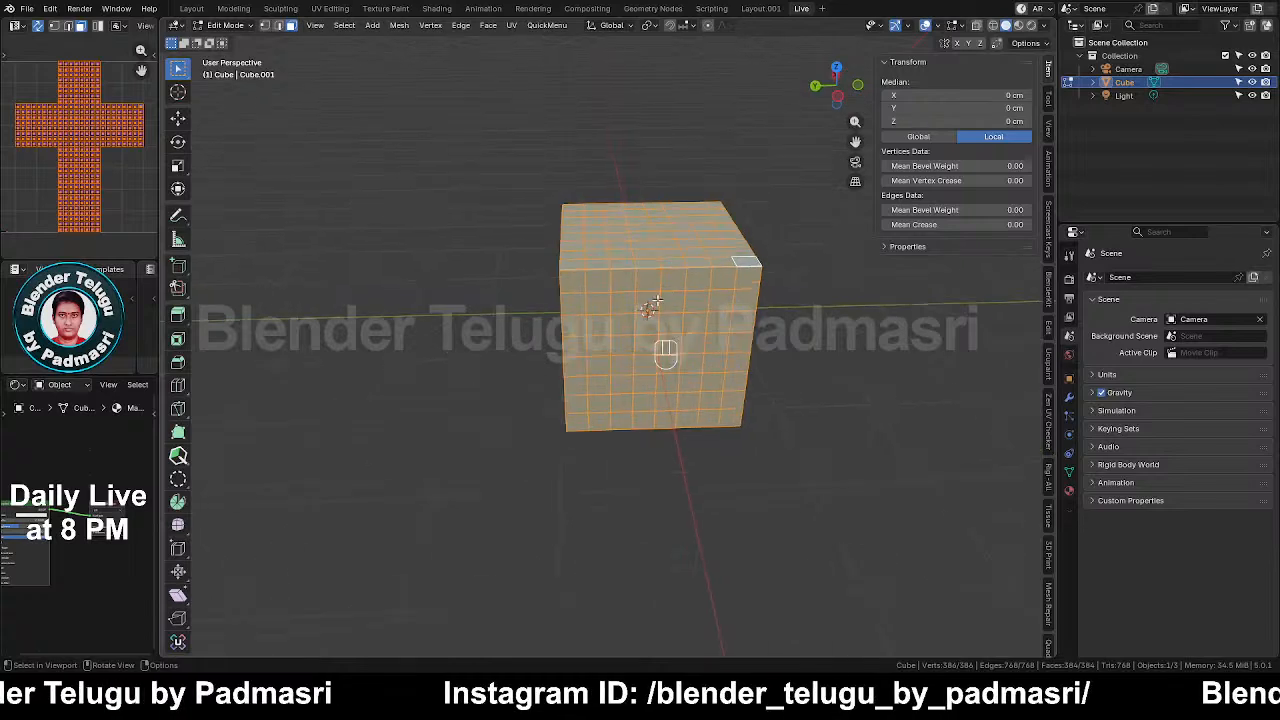
key("q")
left_click(716, 298)
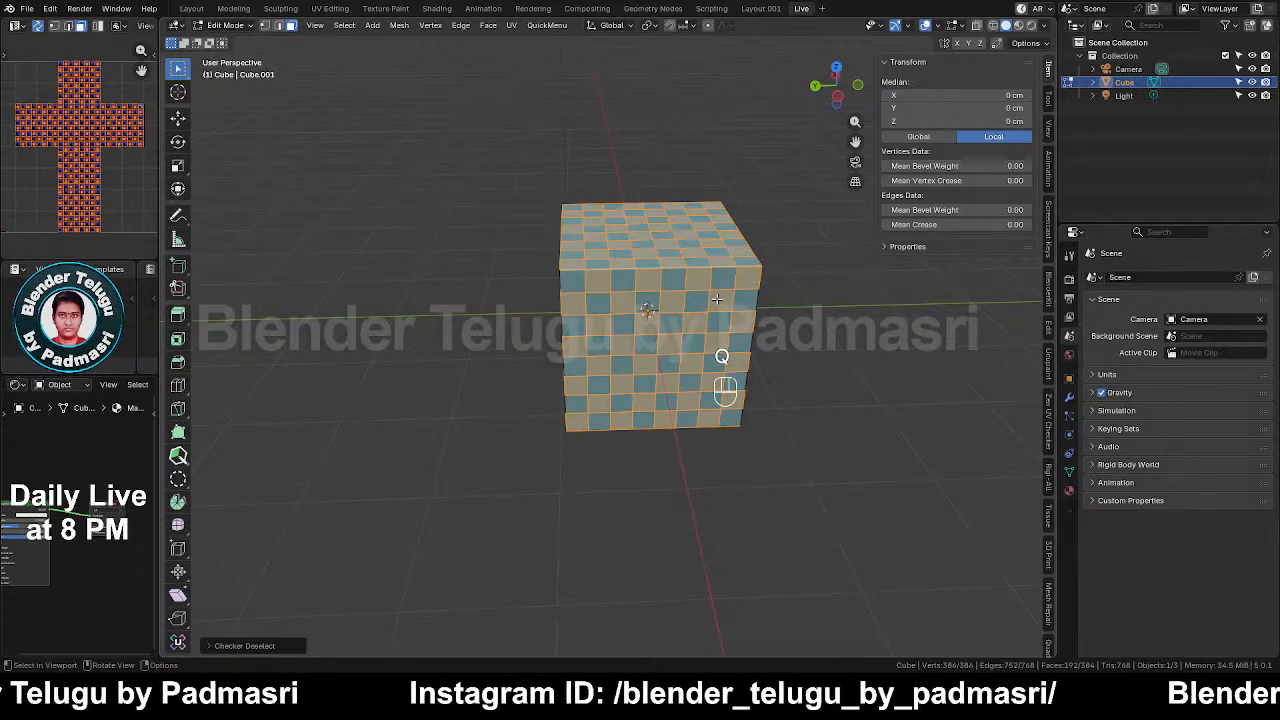
Step: Flip the normals of the checker-pattern faces and inspect the cube's sides
key("alt+n")
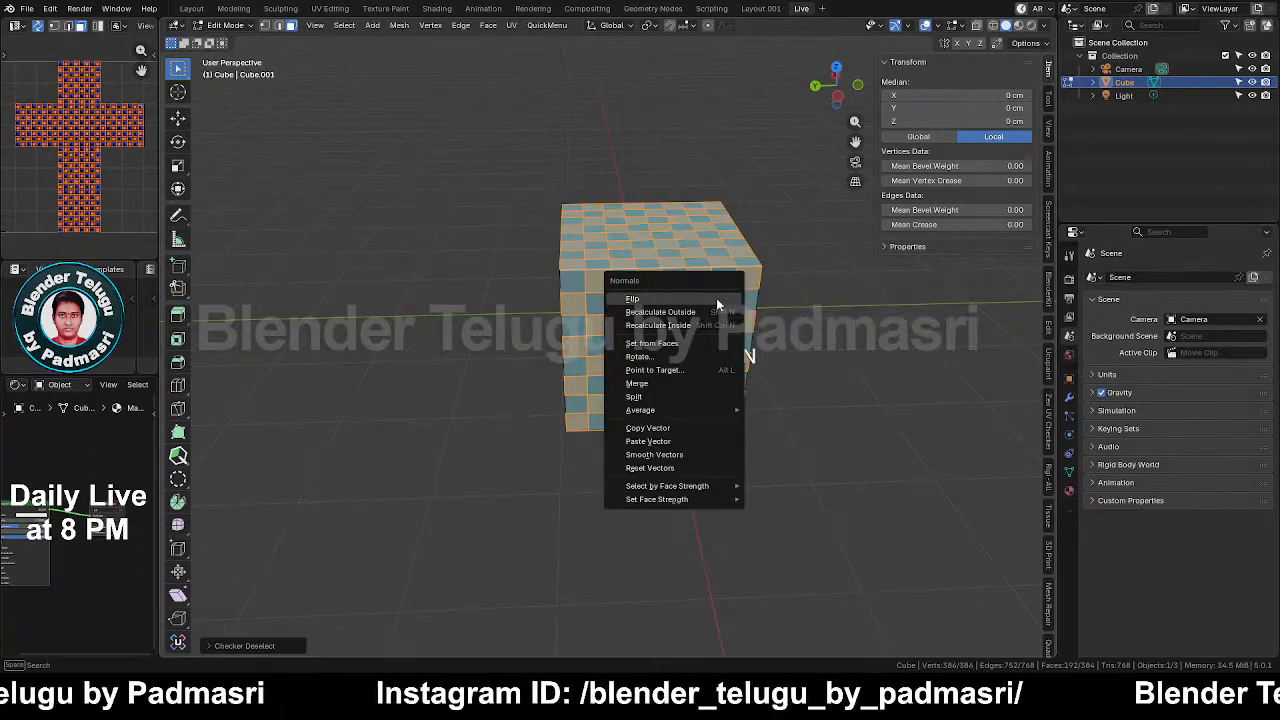
left_click(716, 298)
middle_click_drag(716, 298, 635, 327)
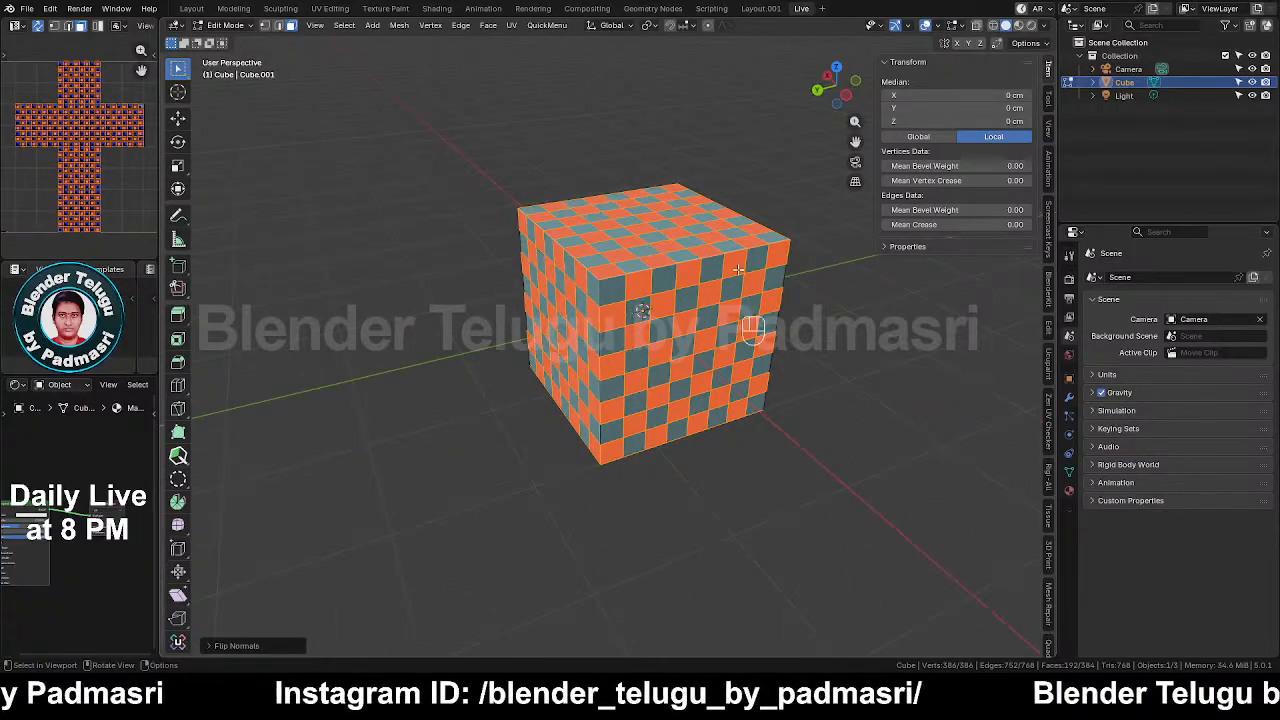
mouse_move(738, 271)
middle_mouse_down()
mouse_move(700, 349)
mouse_move(767, 321)
mouse_move(751, 272)
middle_mouse_up()
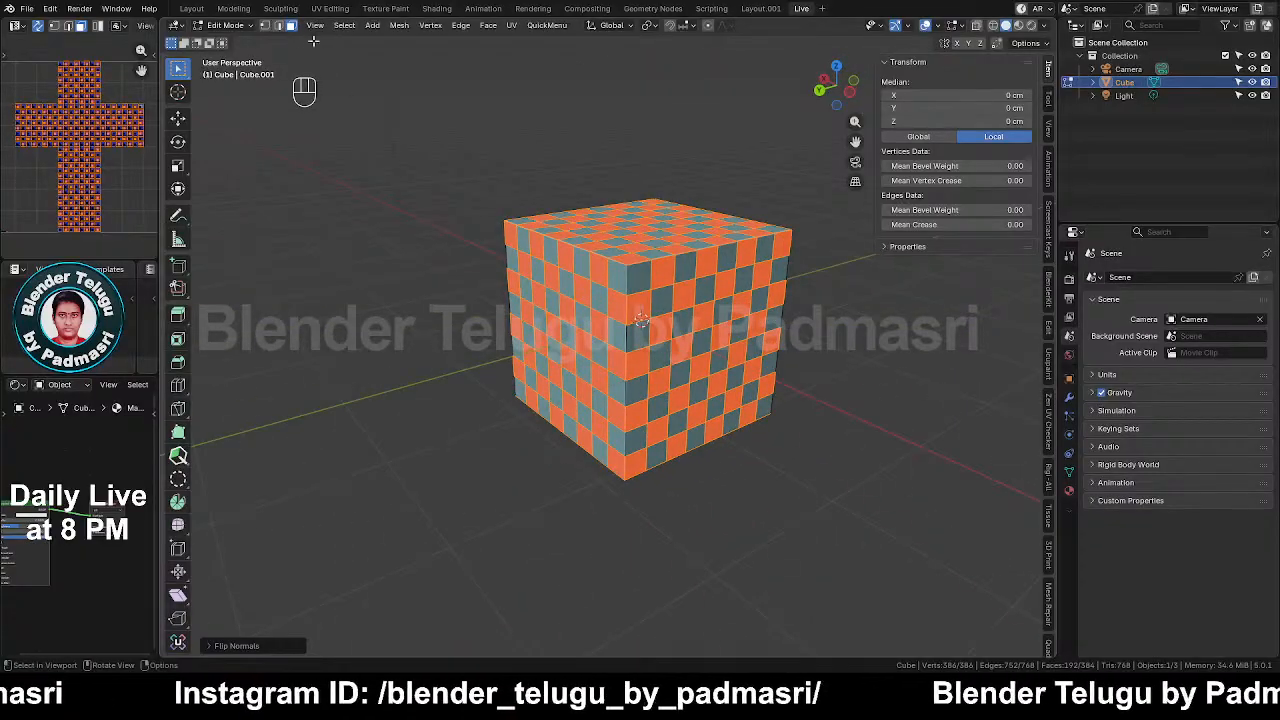
mouse_move(313, 41)
middle_mouse_down()
mouse_move(360, 70)
mouse_move(400, 70)
middle_mouse_up()
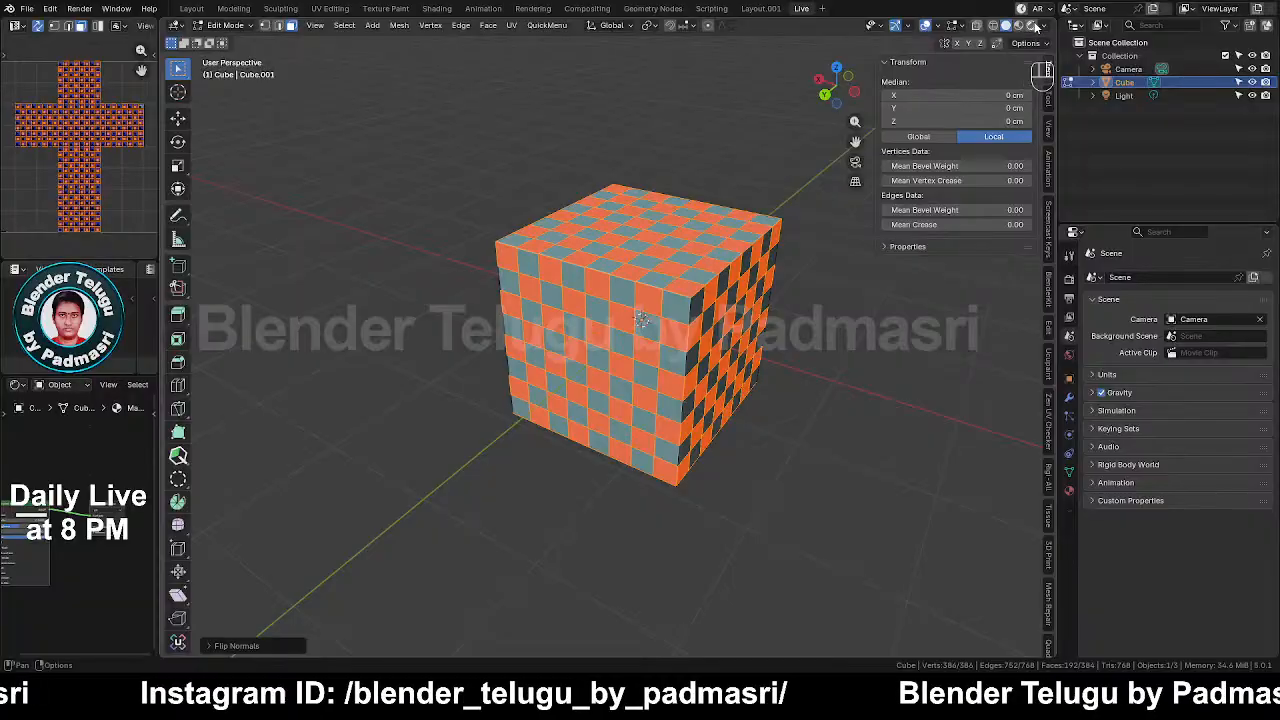
middle_click_drag(740, 313, 748, 322)
middle_click_drag(840, 185, 643, 287)
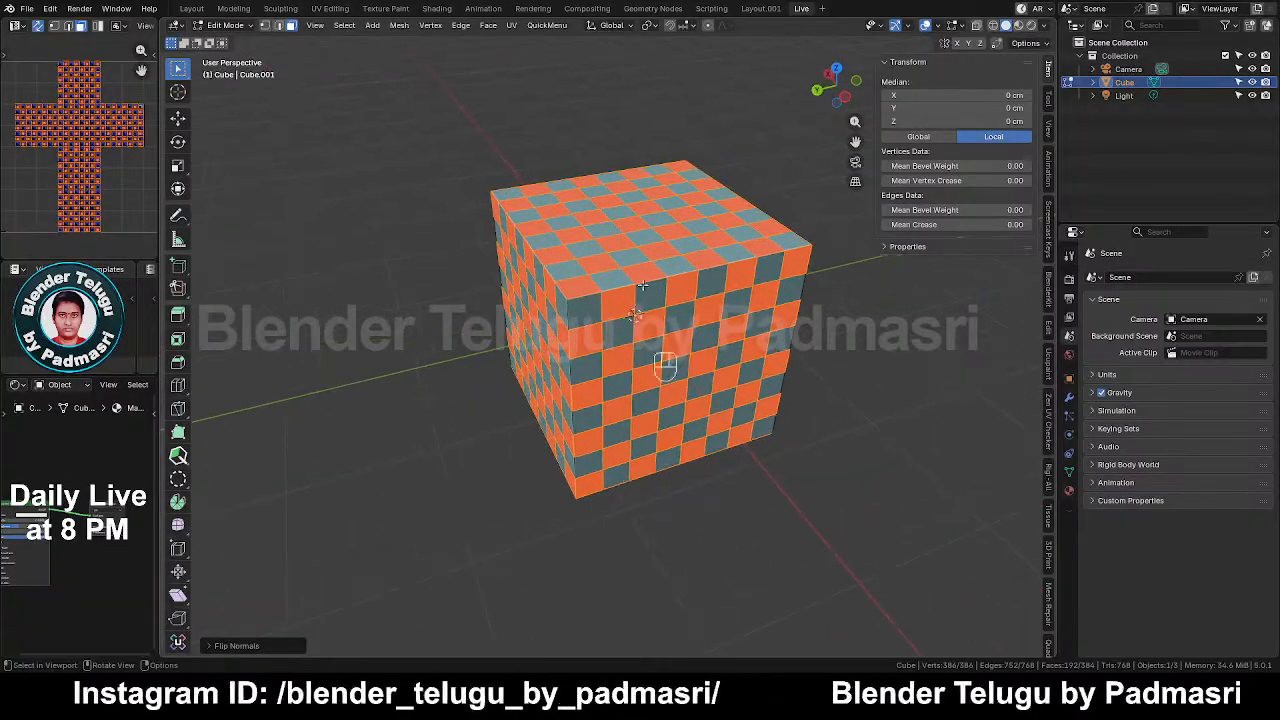
middle_click_drag(651, 380, 678, 347)
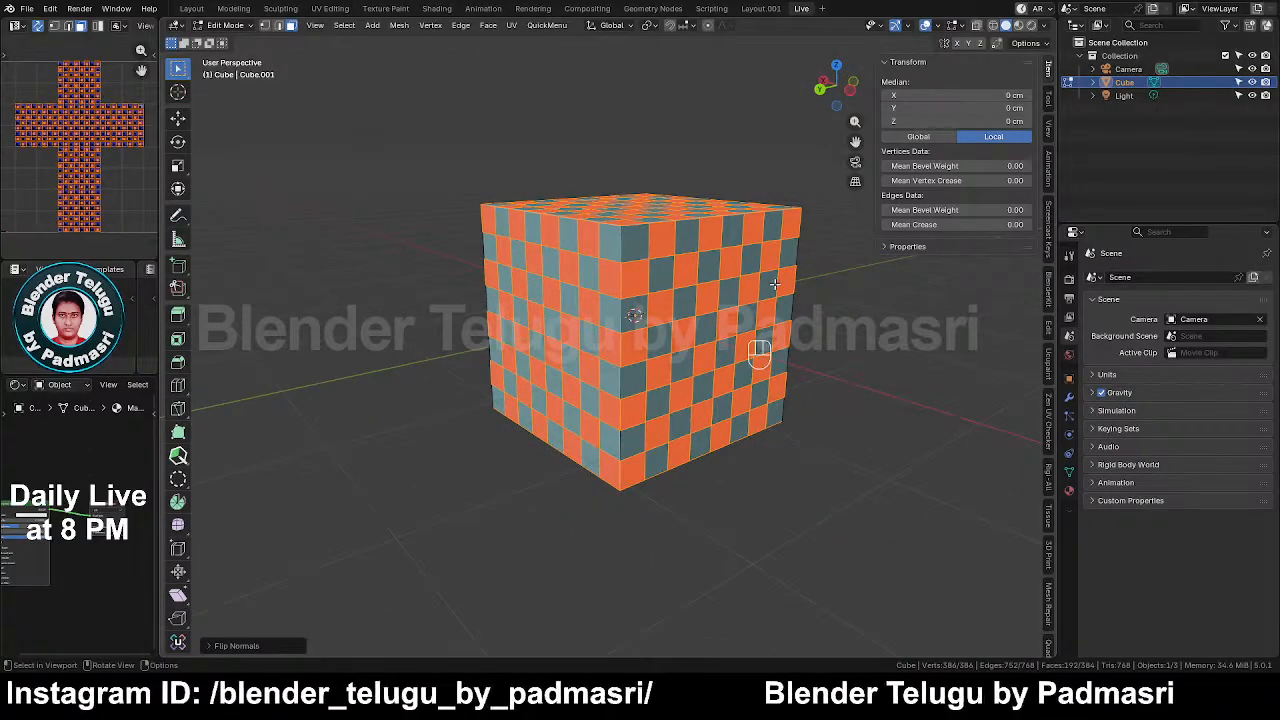
Step: Display the face normals in the mesh edit overlays at size 1.08 and compare the cube in Object Mode and Edit Mode
left_click(957, 28)
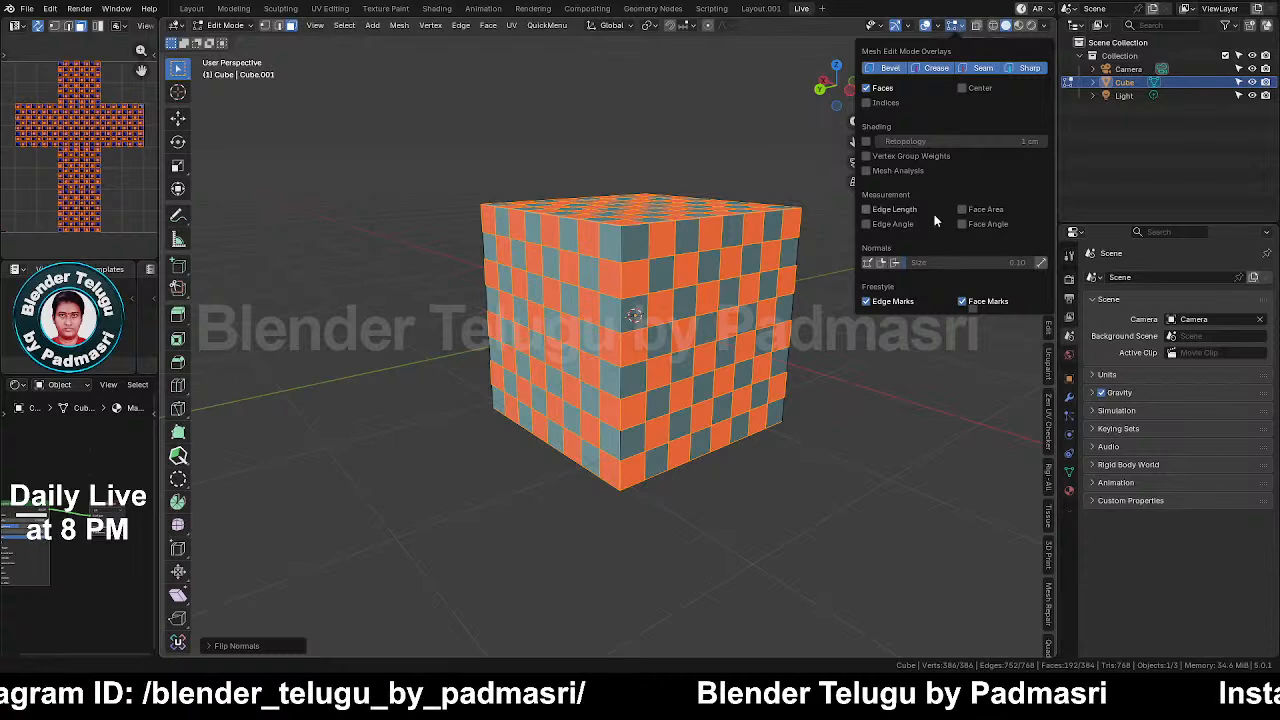
left_click(896, 264)
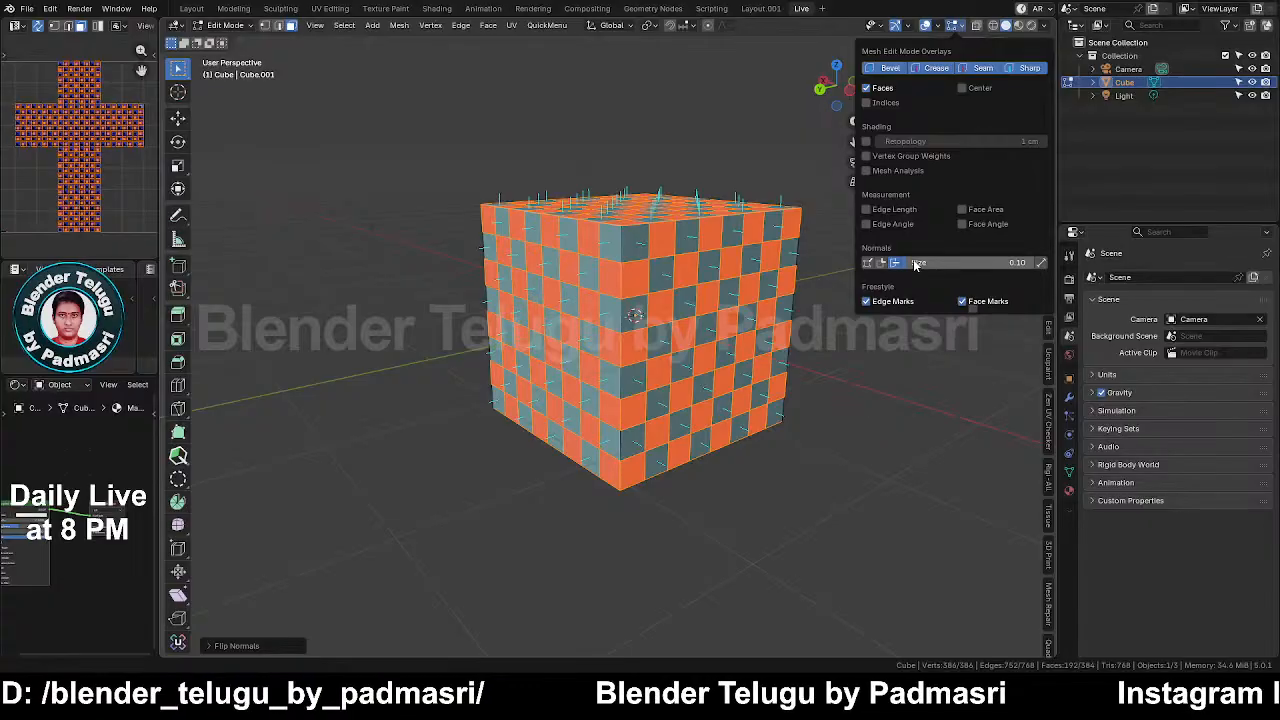
left_click_drag(915, 265, 982, 264)
key("Tab")
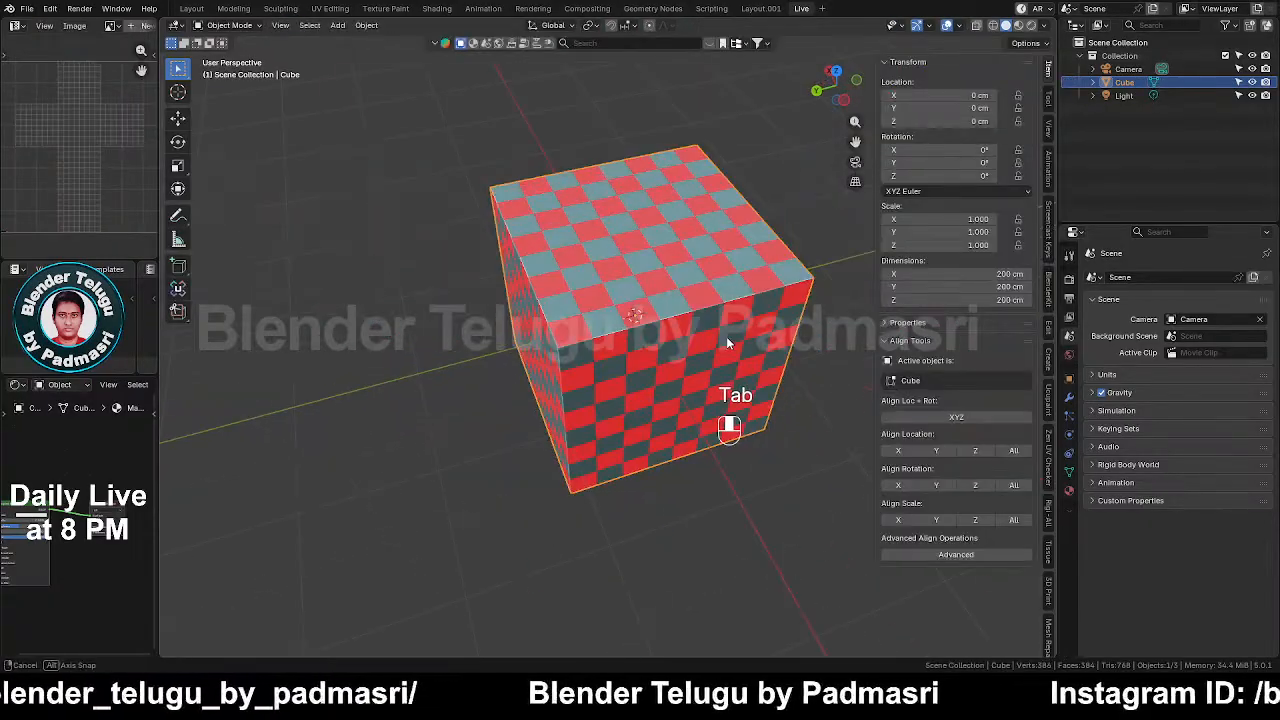
key("Tab")
key("3")
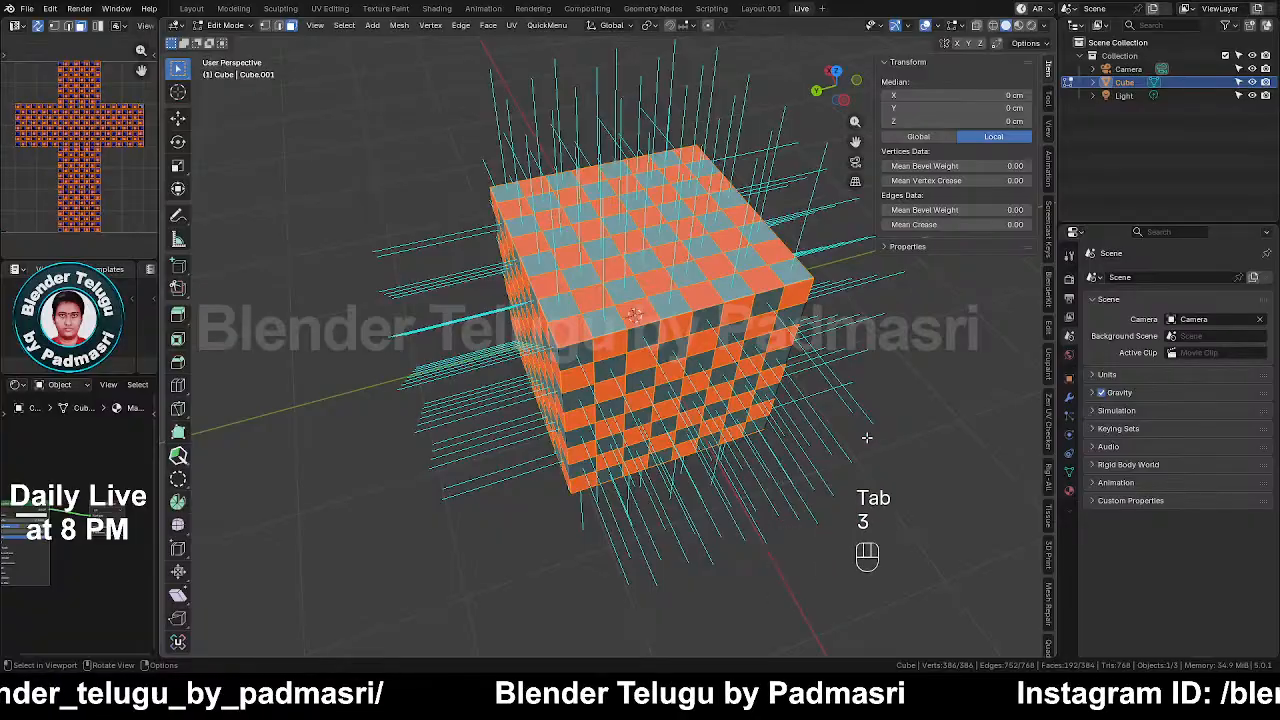
Step: Frame a face near the cube's upper edge and examine the directions of the face normals from inside and outside
left_click(888, 404)
middle_click_drag(758, 401, 795, 365)
middle_click_drag(663, 329, 748, 295)
middle_click_drag(858, 292, 651, 330)
left_click(651, 330)
key("KP_Decimal")
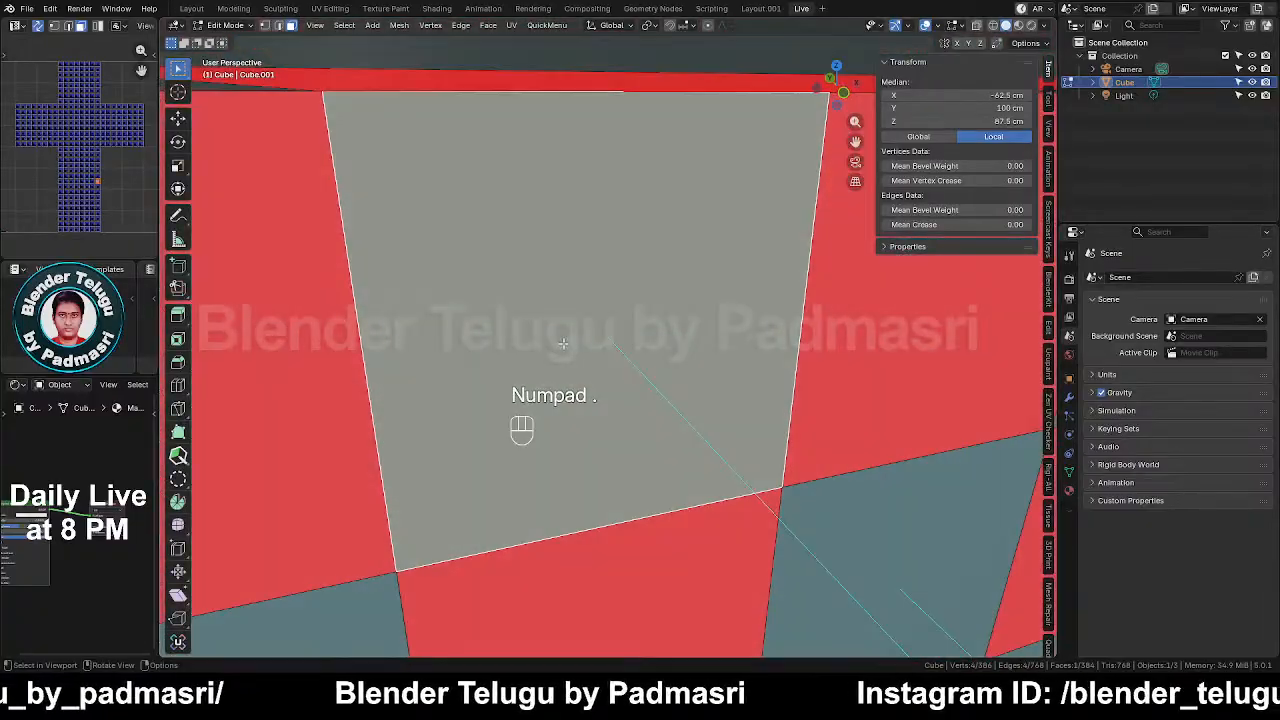
middle_click_drag(563, 343, 694, 291)
middle_click_drag(758, 400, 742, 366, "shift")
middle_click_drag(742, 366, 652, 268)
middle_click_drag(652, 268, 626, 246, "shift")
middle_click_drag(647, 290, 686, 393)
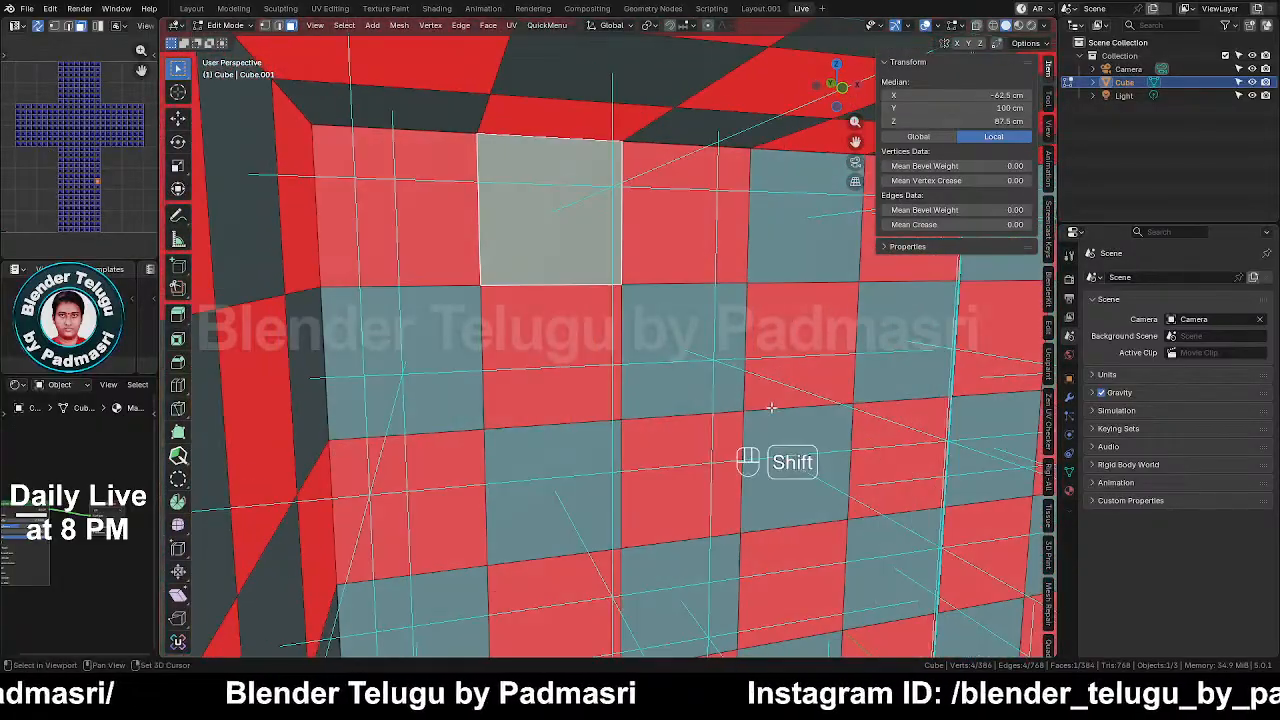
middle_click_drag(771, 406, 694, 306, "shift")
scroll(633, 258, "down", 2)
scroll(633, 258, "down", 2)
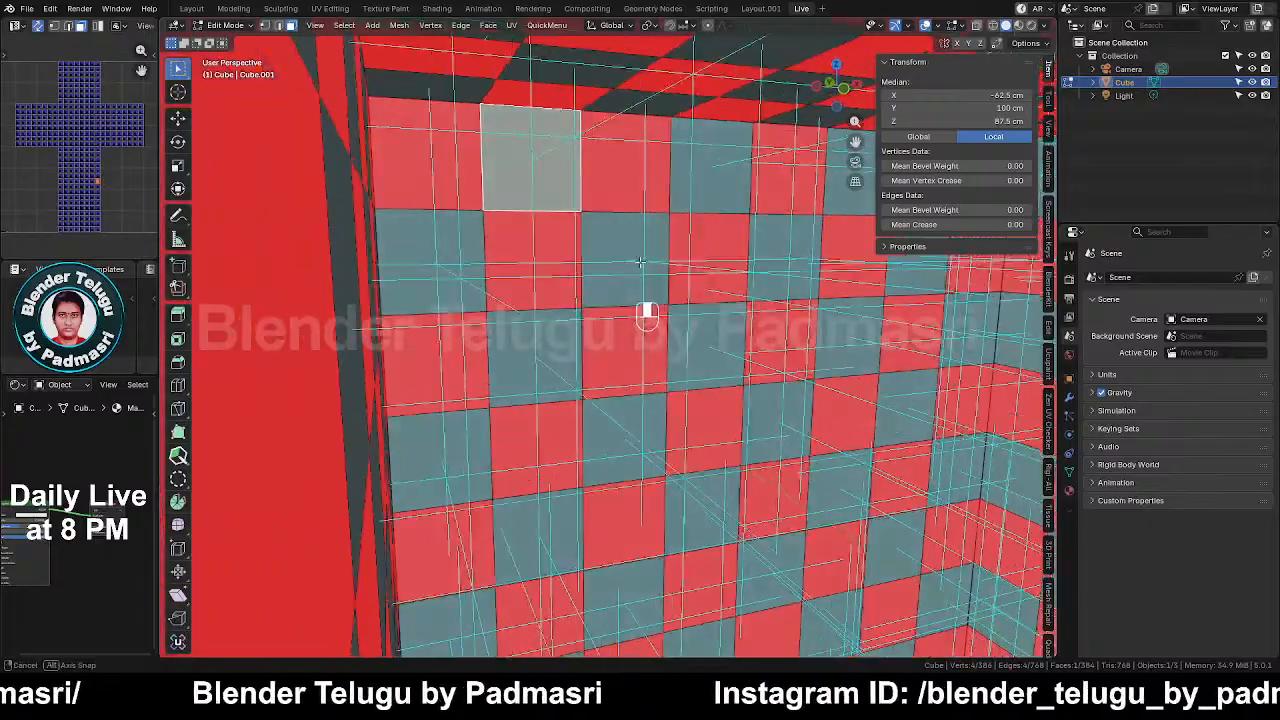
middle_click_drag(641, 252, 722, 280)
scroll(695, 303, "down", 3)
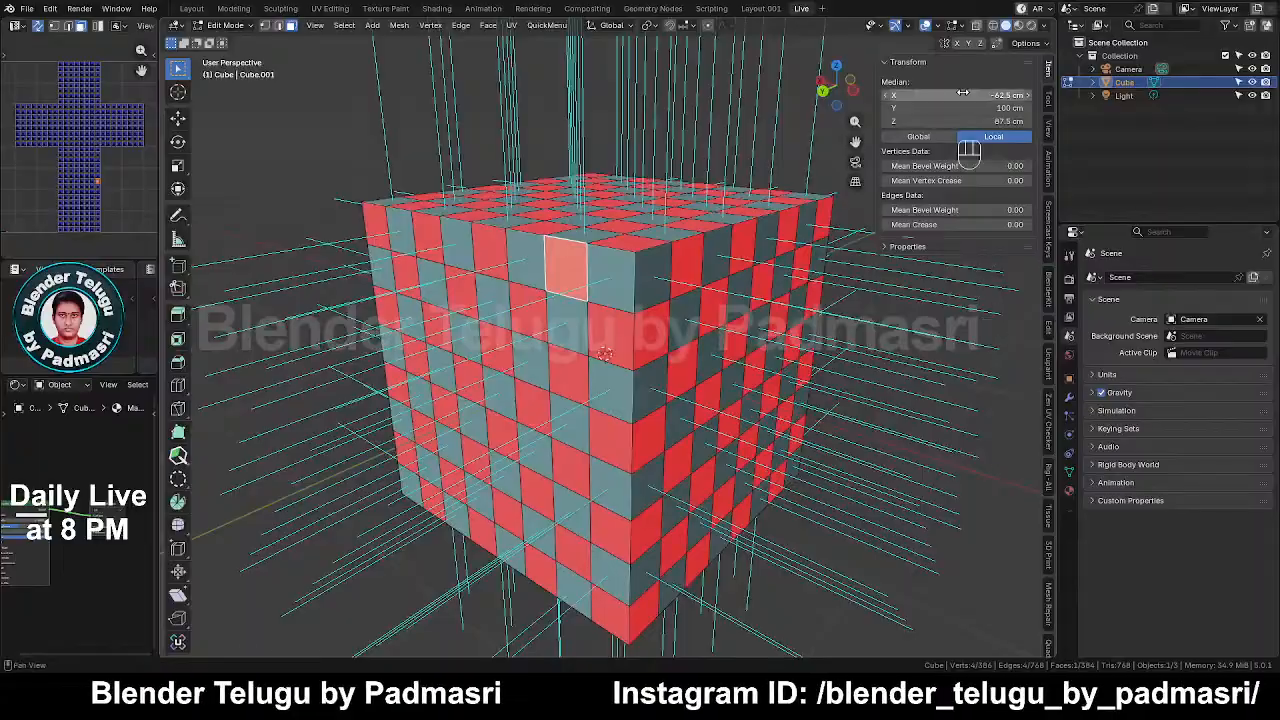
Step: Shorten the displayed face normal lines considerably and hide the viewport sidebar
left_click(953, 25)
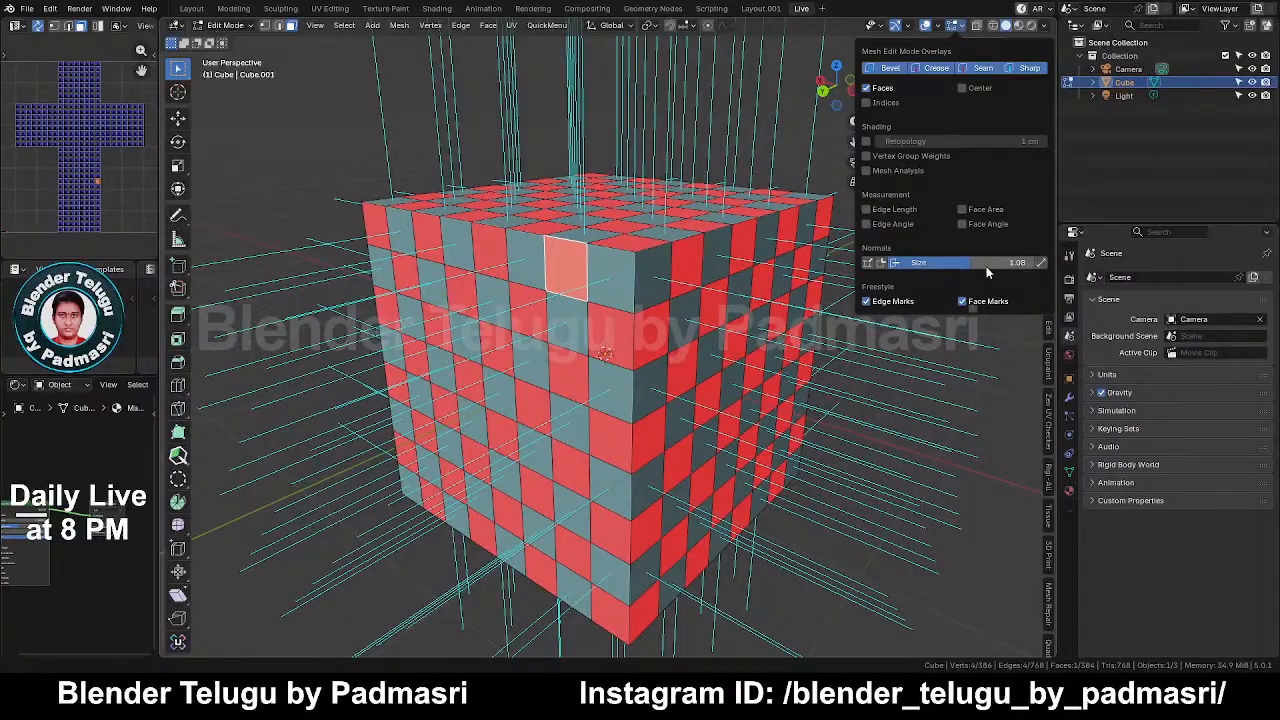
left_click_drag(986, 266, 900, 266)
key("n")
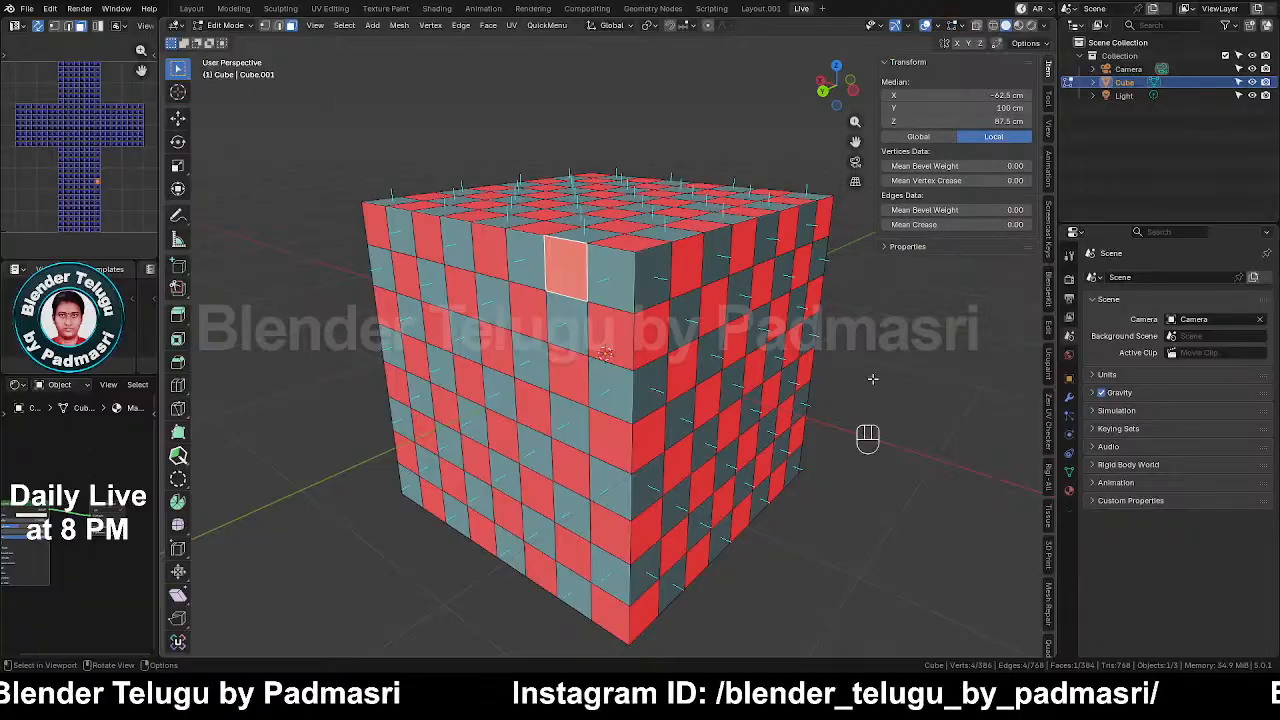
middle_click_drag(893, 406, 844, 393)
key("n")
Step: Select all faces of the cube and flip their normals
scroll(838, 386, "down", 1)
middle_click_drag(779, 342, 728, 400, "shift")
scroll(730, 432, "down", 2)
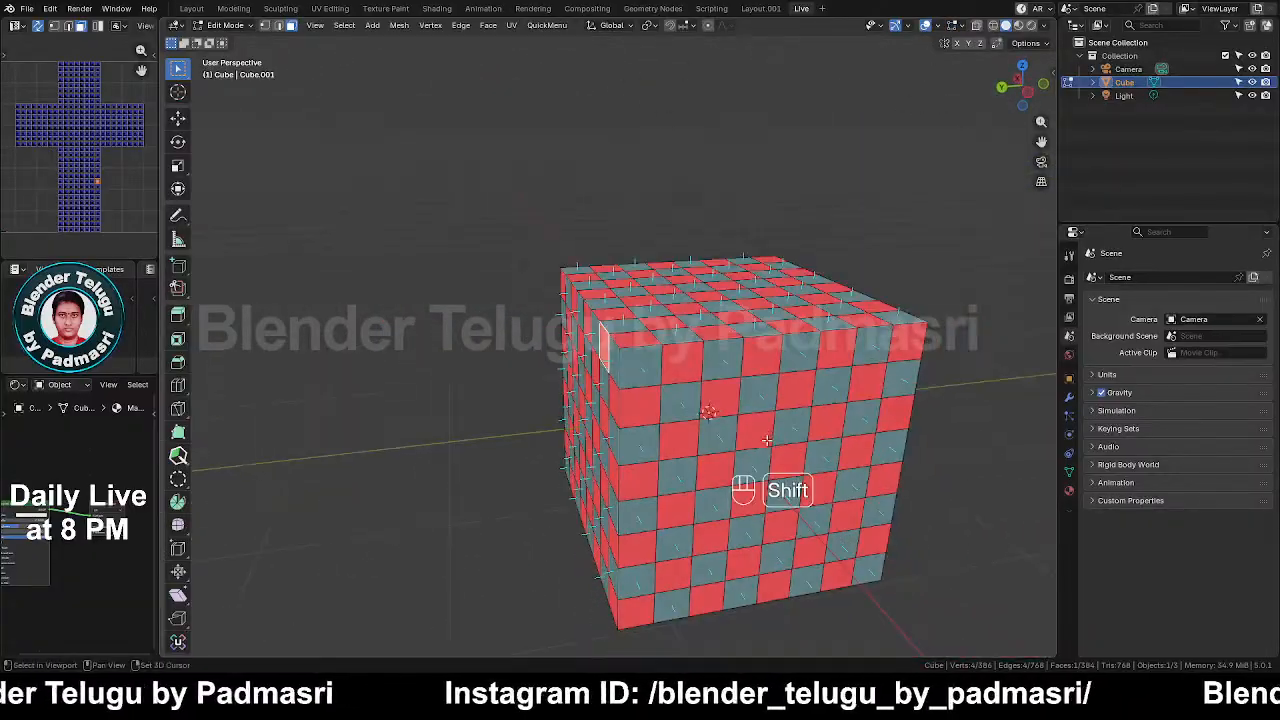
middle_click_drag(728, 338, 722, 303, "shift")
scroll(744, 378, "up", 2)
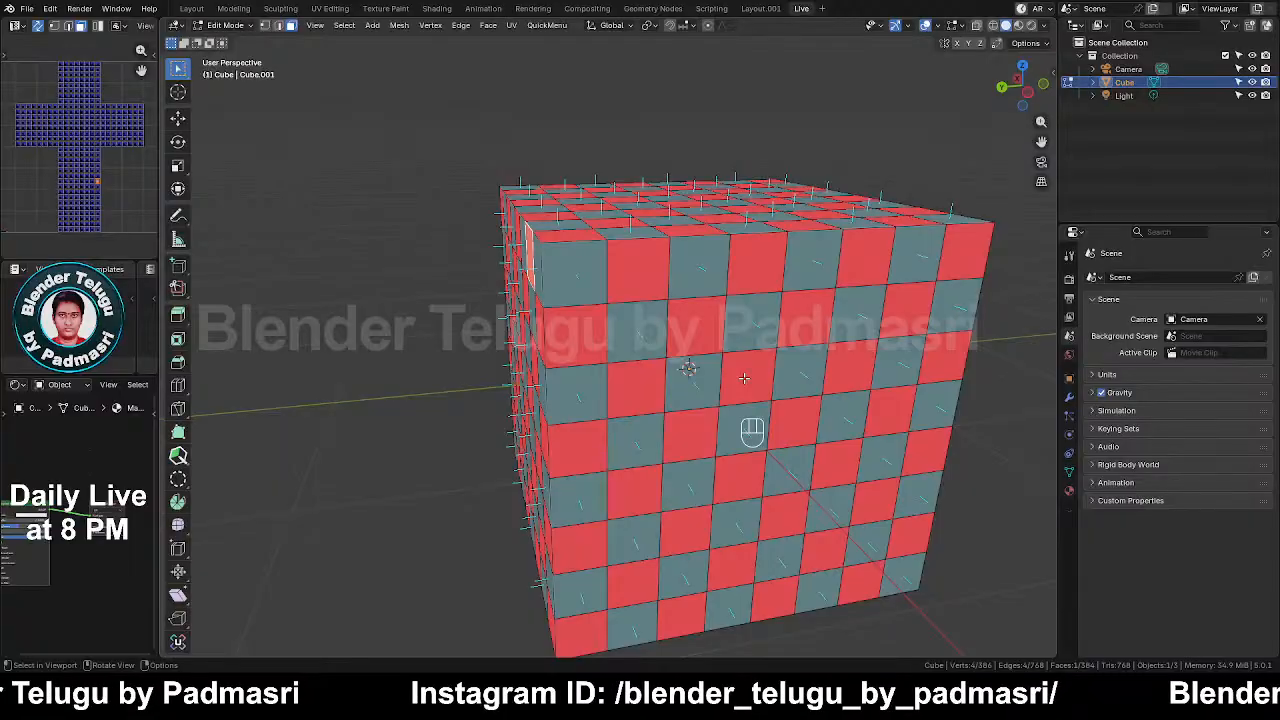
middle_click_drag(791, 348, 846, 352)
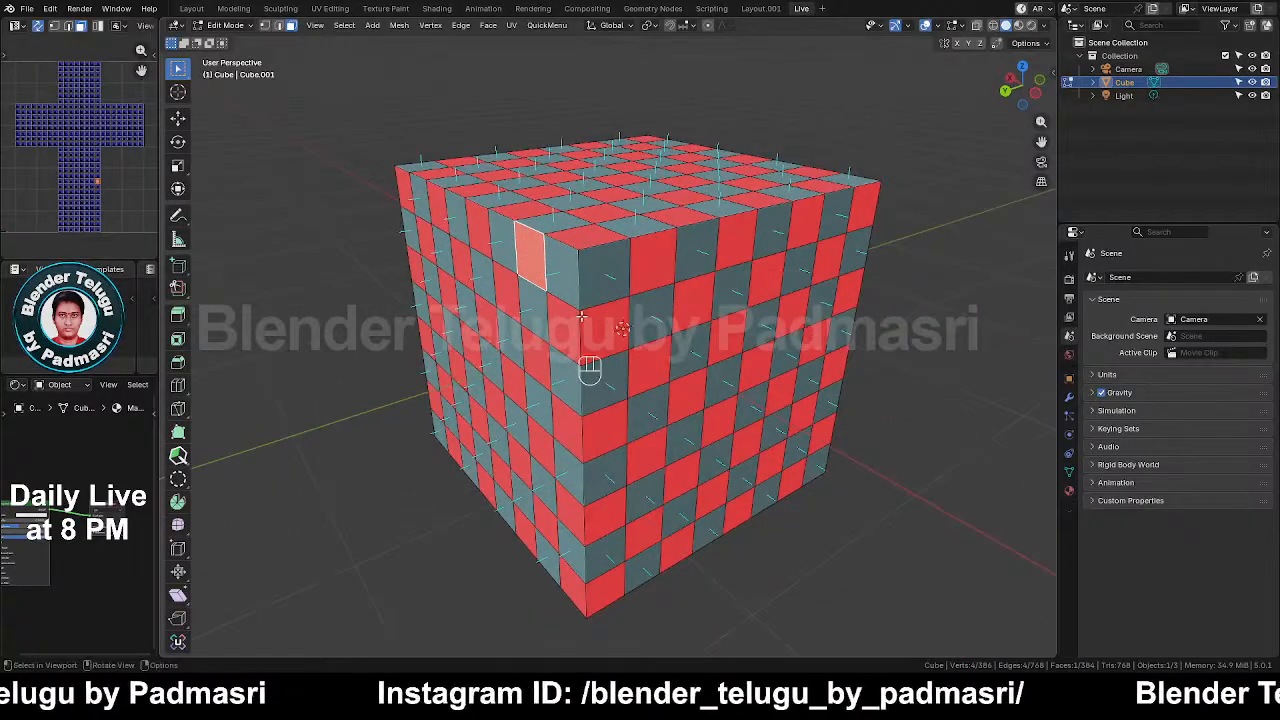
middle_click_drag(611, 306, 697, 304, "shift")
key("a")
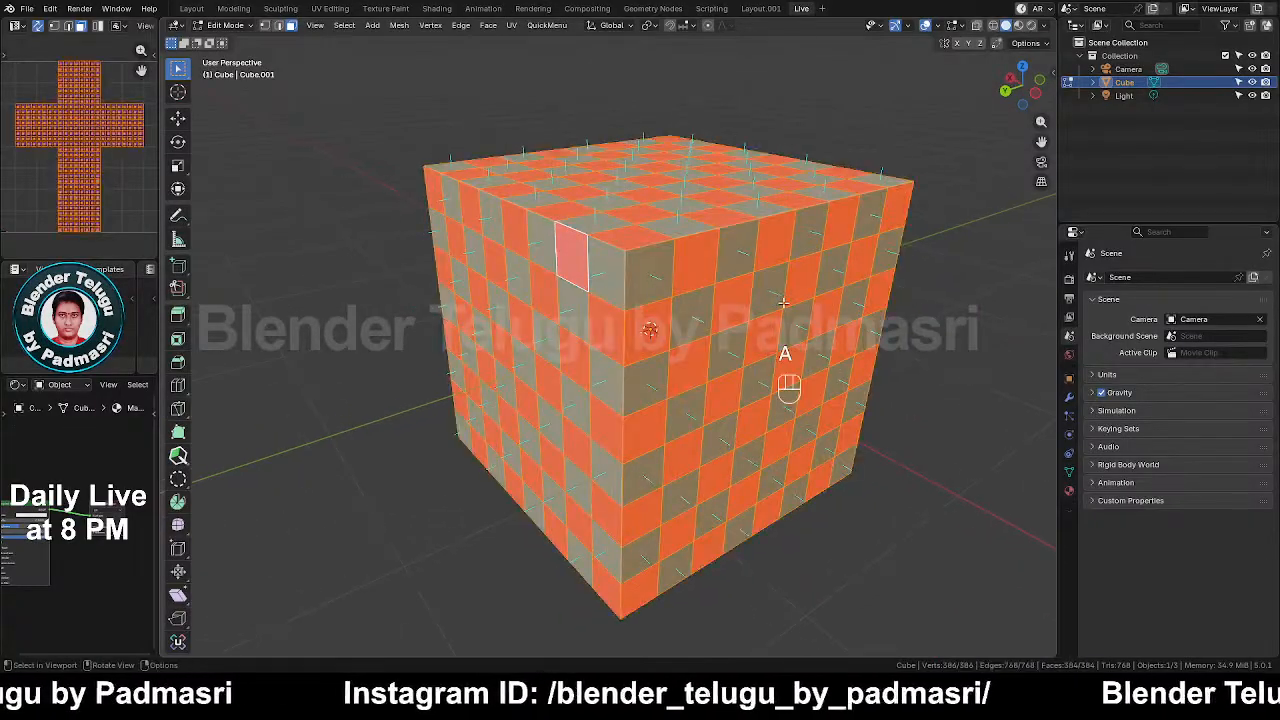
key("alt+n")
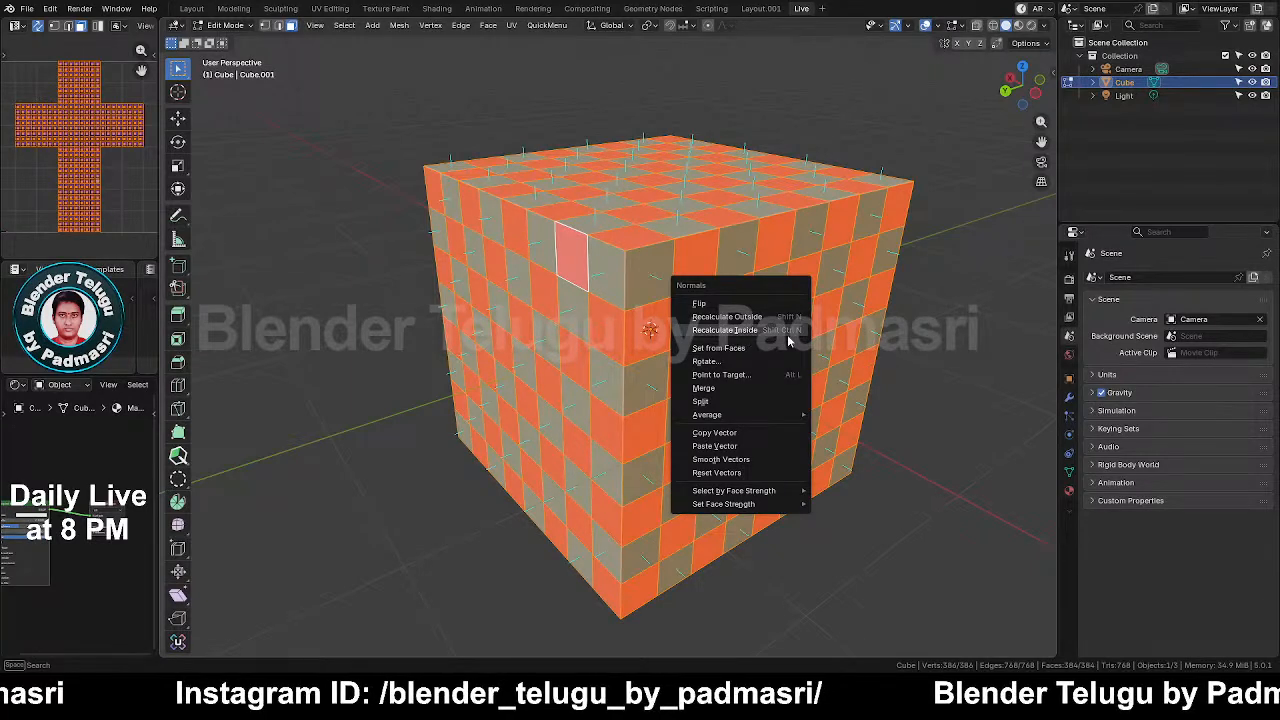
left_click(699, 304)
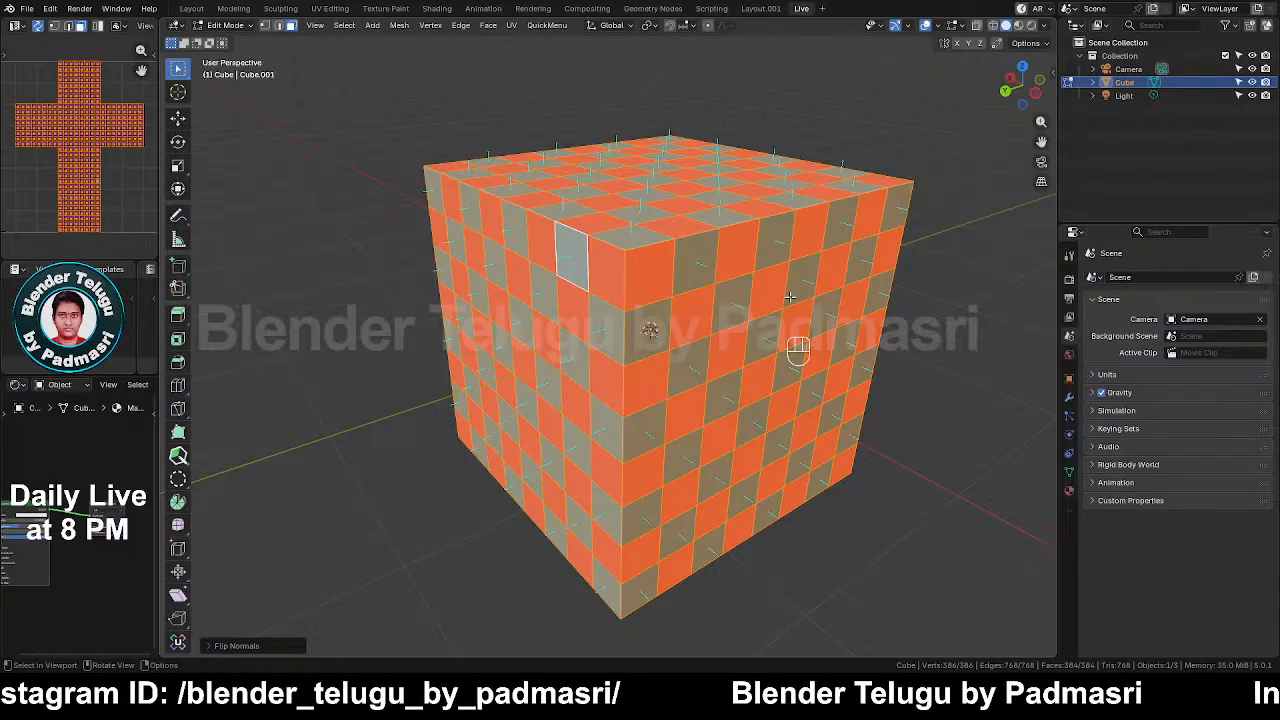
Step: Recalculate the normals of all selected faces to the outside, and undo the recalculation
key("alt")
key("alt+n")
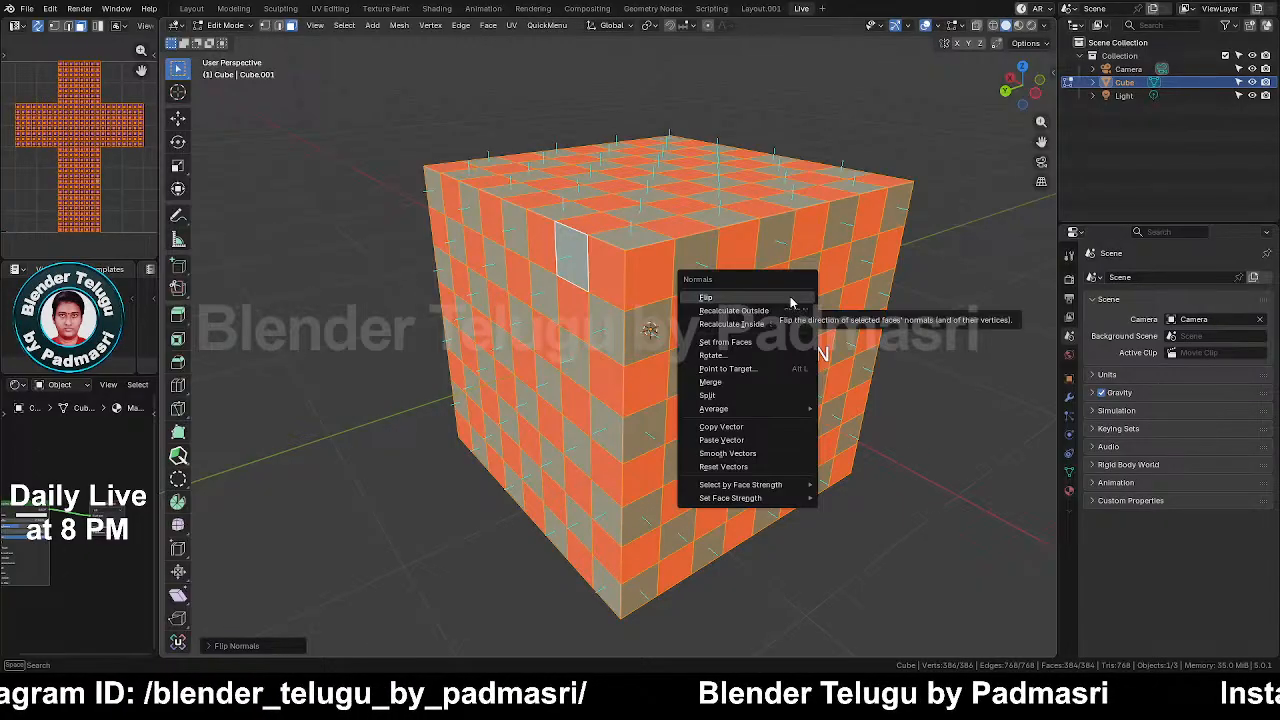
left_click(740, 316)
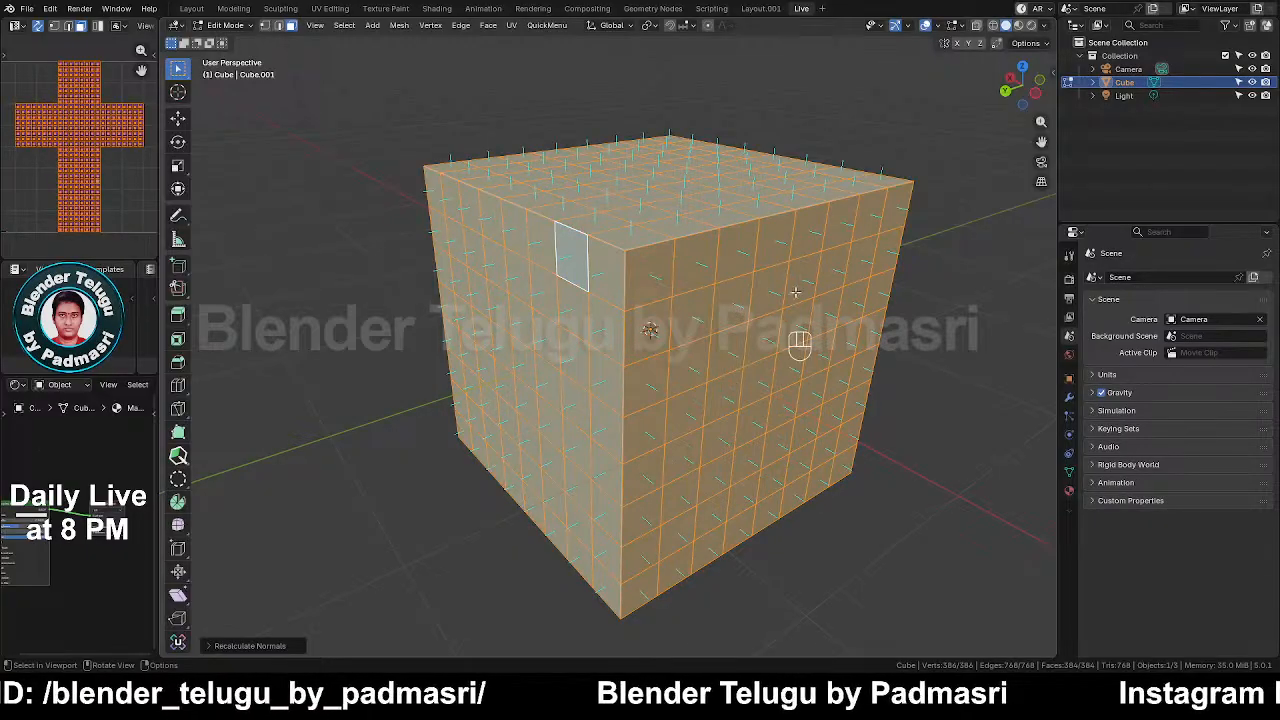
key("ctrl+z")
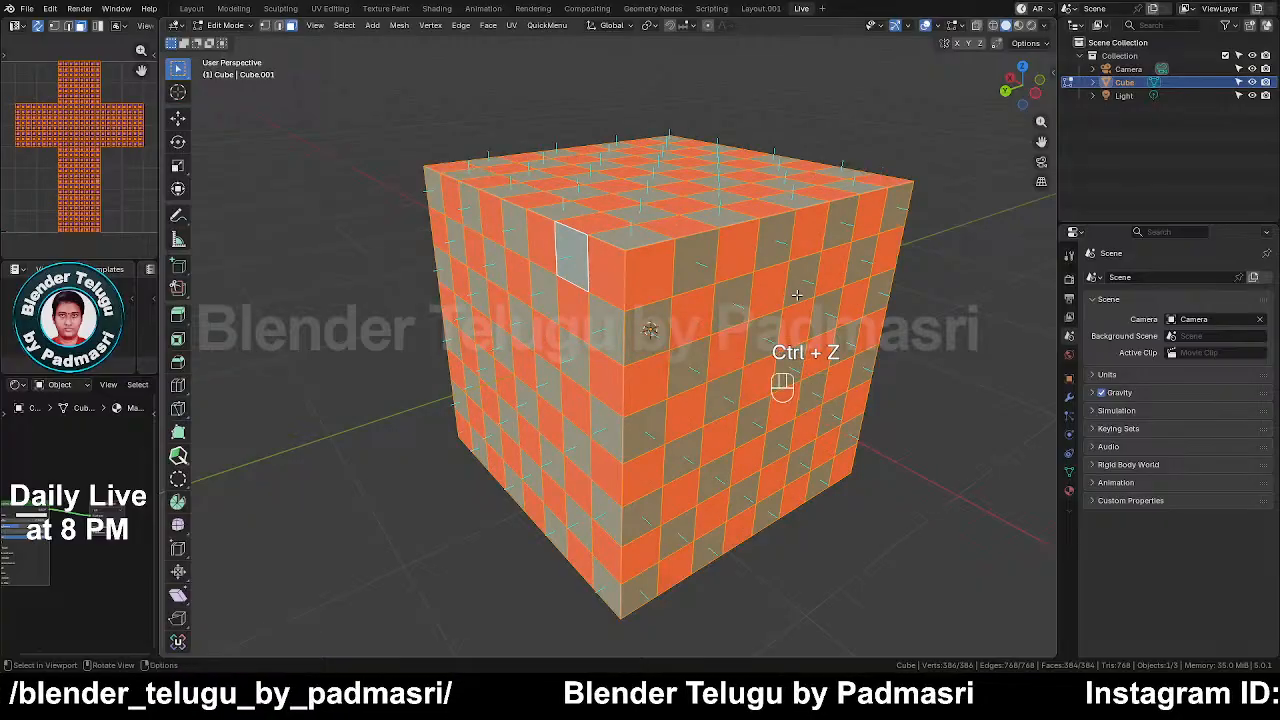
Step: Recalculate the normals of all selected faces to the inside
key("alt+n")
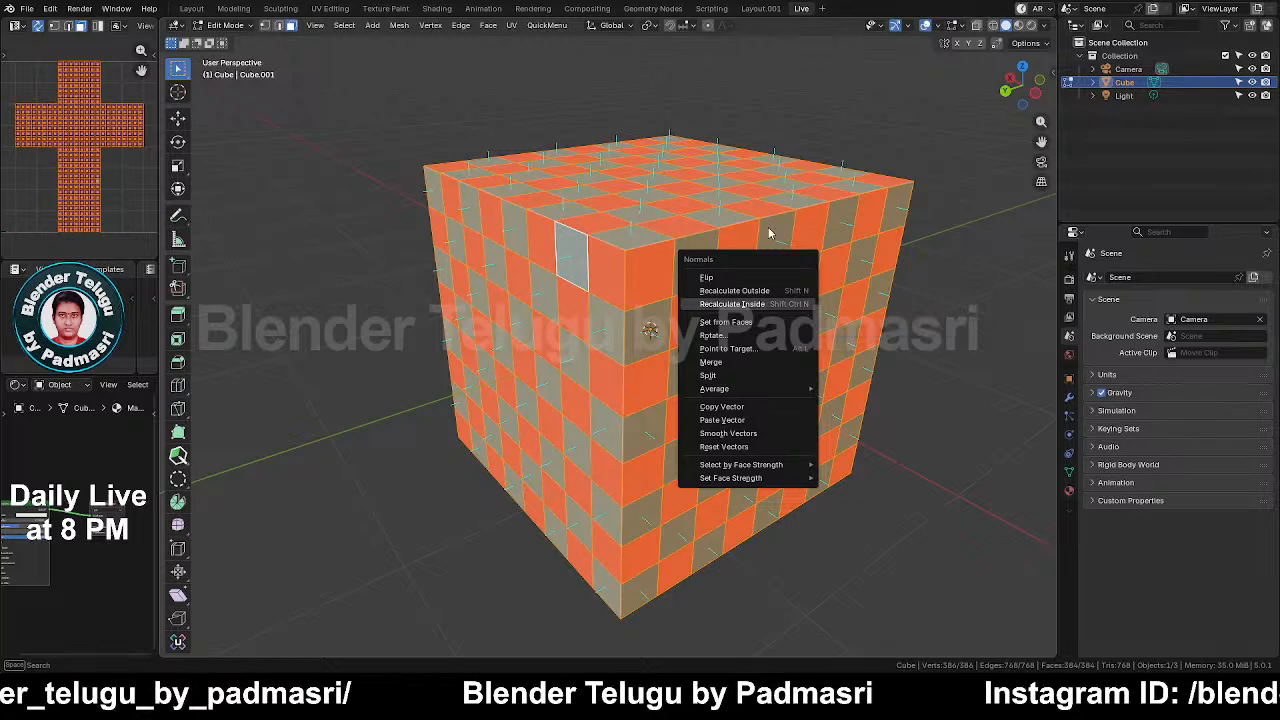
left_click(715, 230)
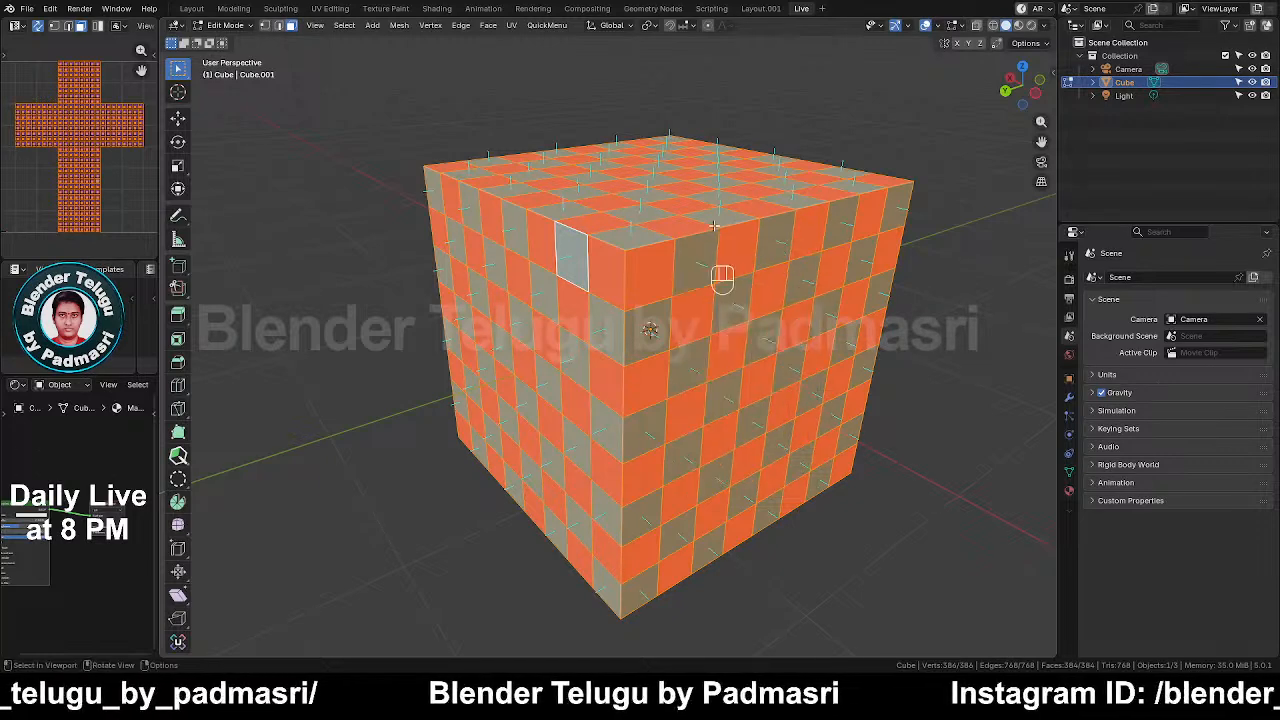
key("shift")
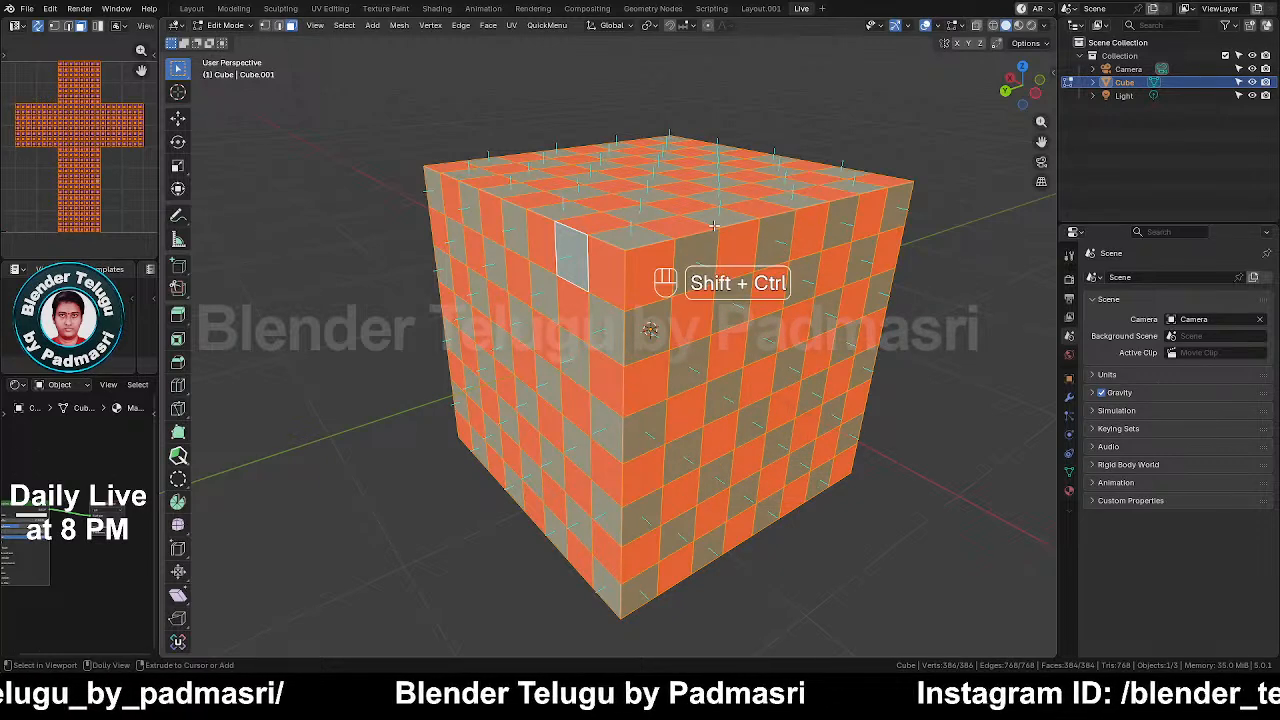
key("ctrl+shift+n")
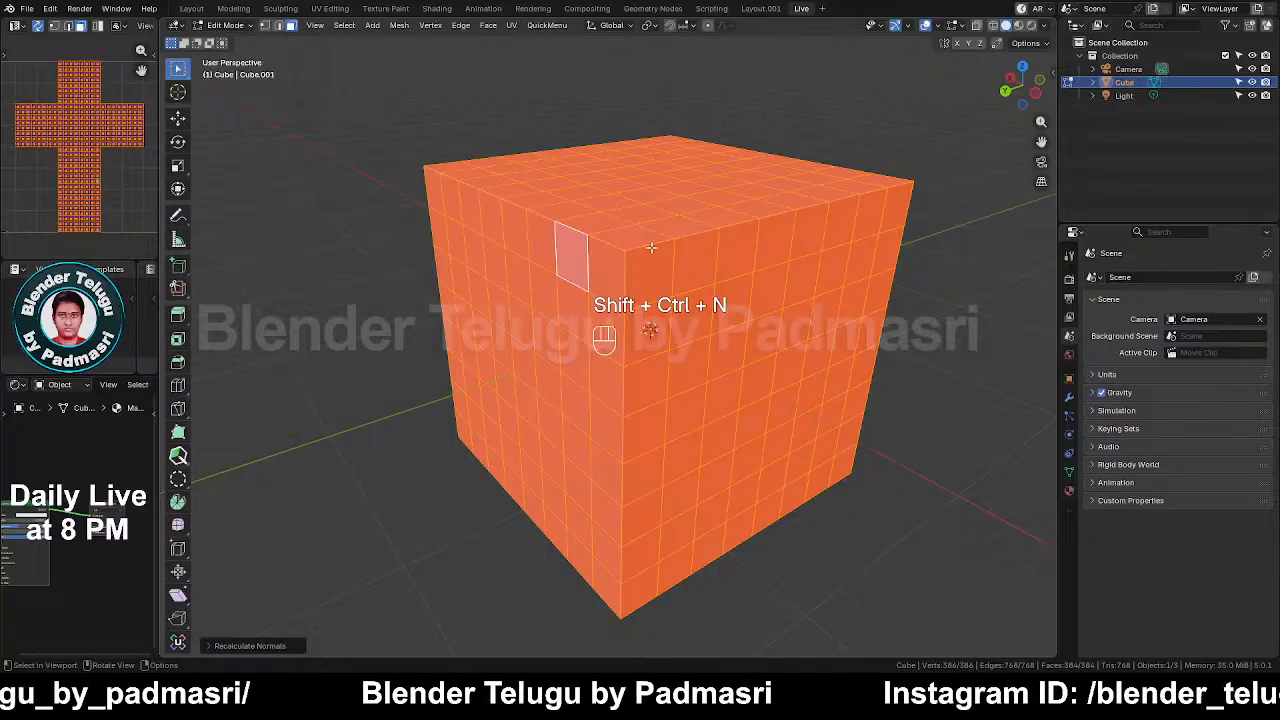
Step: Recalculate the selected normals to the outside, inspect the cube from several sides, and undo both recalculations
key("shift+n")
middle_click_drag(665, 247, 843, 280)
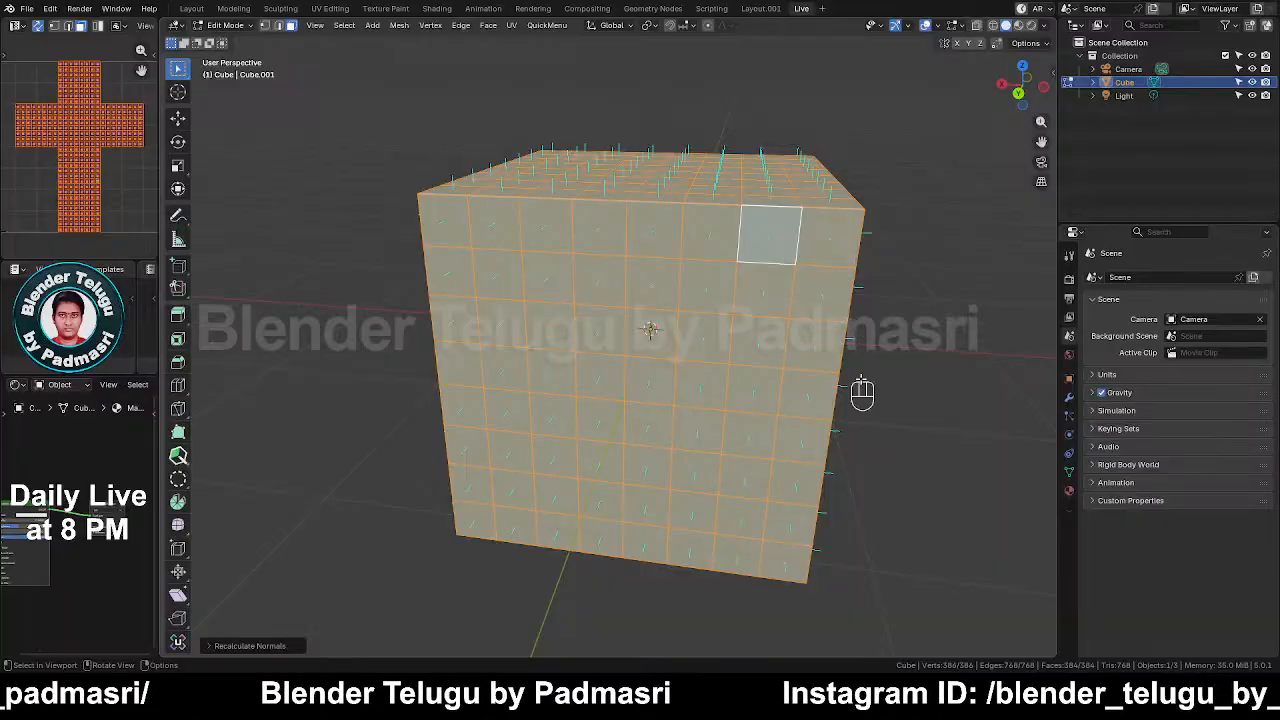
middle_click_drag(860, 382, 782, 338)
middle_click_drag(737, 216, 737, 270)
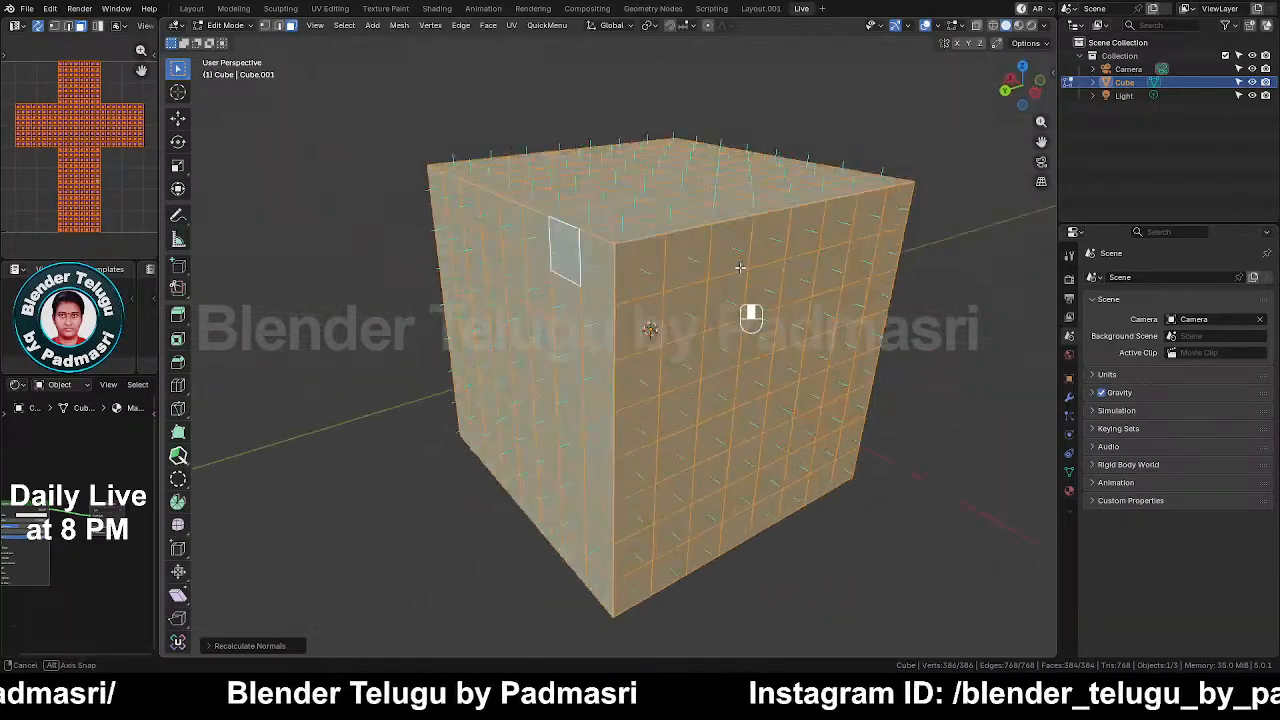
key("ctrl+z")
key("ctrl+z")
Step: Duplicate the cube in Object Mode and place the copy beside it along the global X axis
key("Tab")
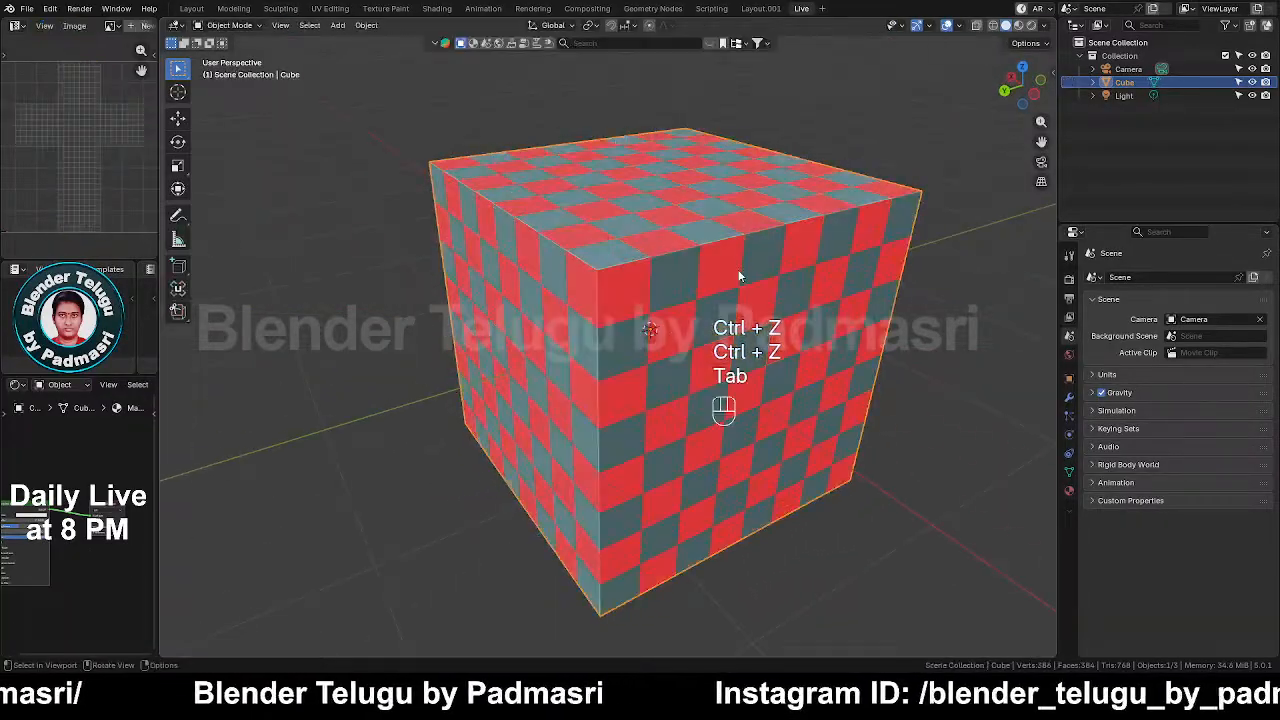
scroll(740, 277, "down", 3)
key("shift+d")
key("x")
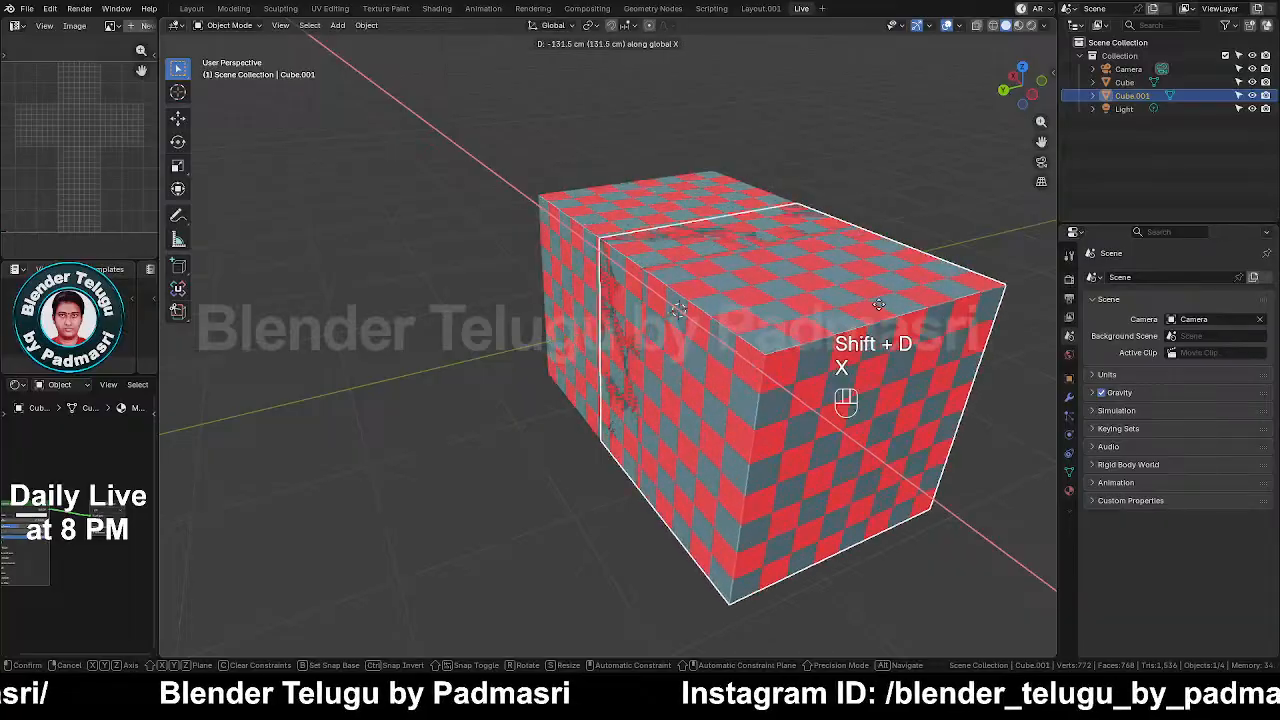
left_click(959, 392)
Step: Move the original cube and its duplicate farther apart along the global X axis
scroll(957, 391, "down", 2)
middle_click_drag(670, 362, 732, 373)
left_click(731, 369)
key("g")
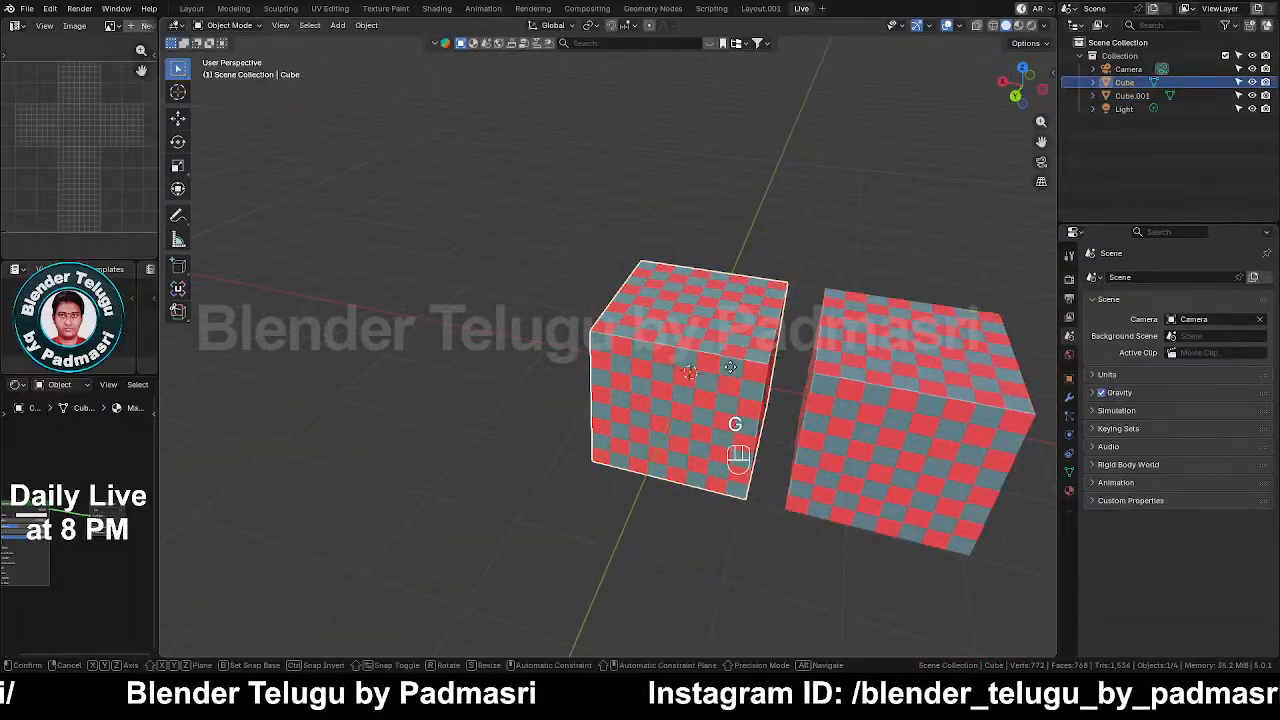
key("x")
left_click(498, 327)
middle_click_drag(857, 373, 767, 287, "shift")
left_click(767, 287)
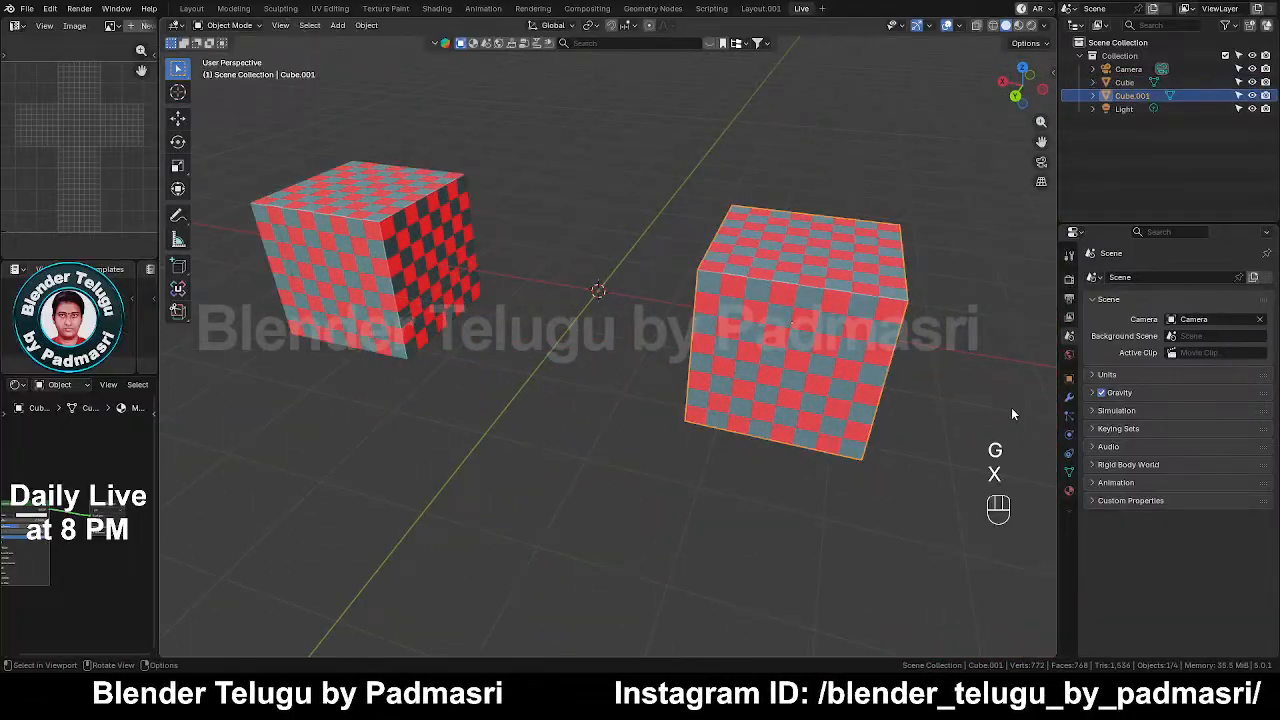
Step: Add a Subdivision Surface modifier to the duplicate cube and set its viewport levels to 3
left_click(1069, 397)
left_click(1172, 278)
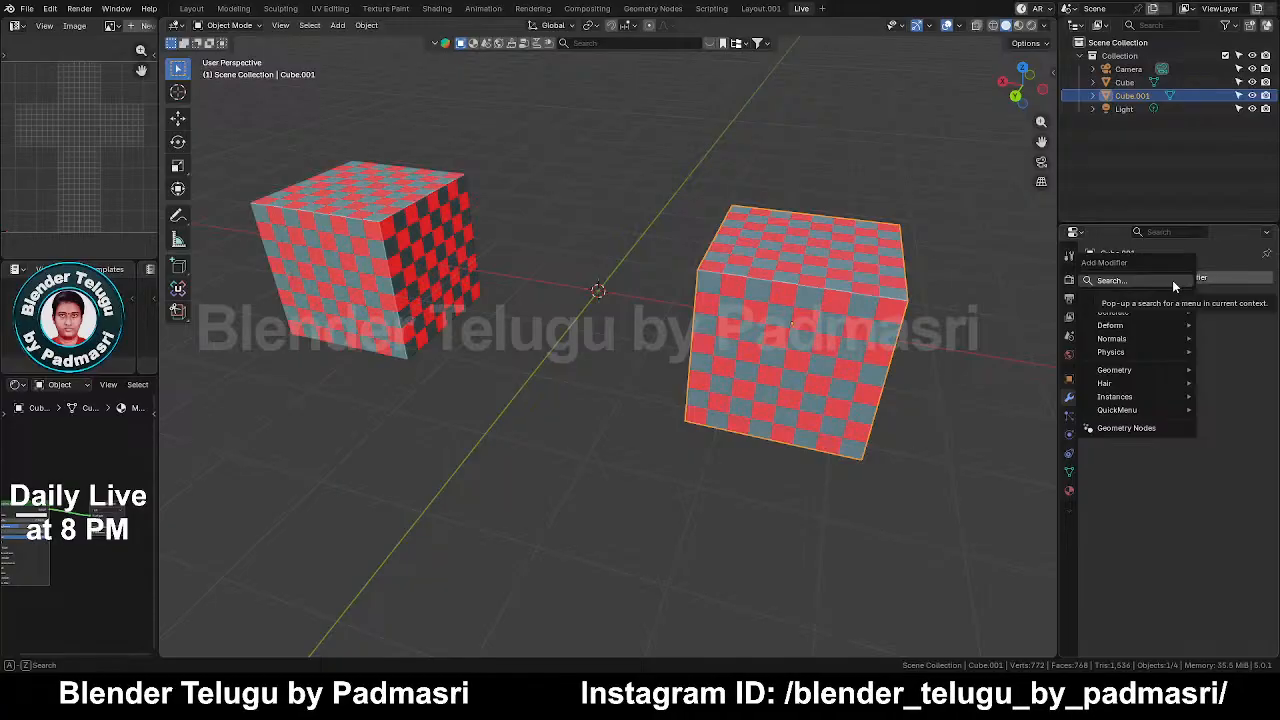
left_click(1146, 281)
type("s")
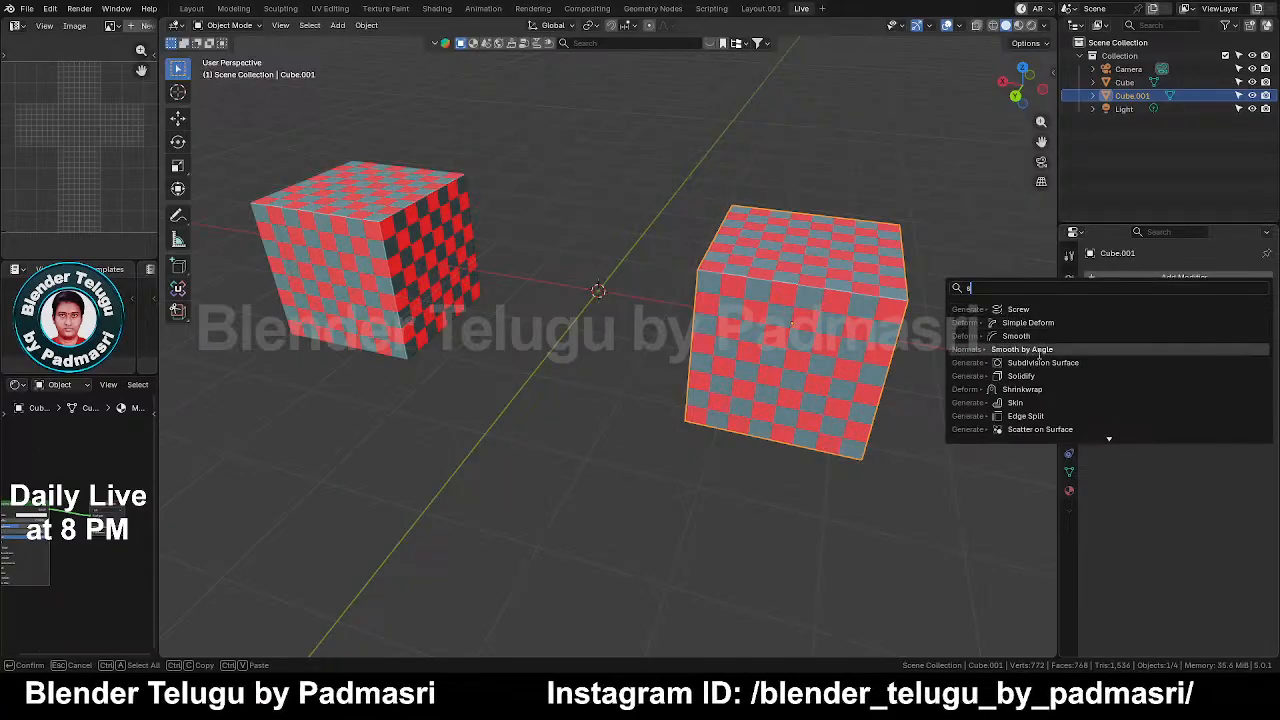
left_click(1043, 362)
middle_click_drag(1038, 359, 858, 319, "shift")
scroll(790, 260, "up", 5)
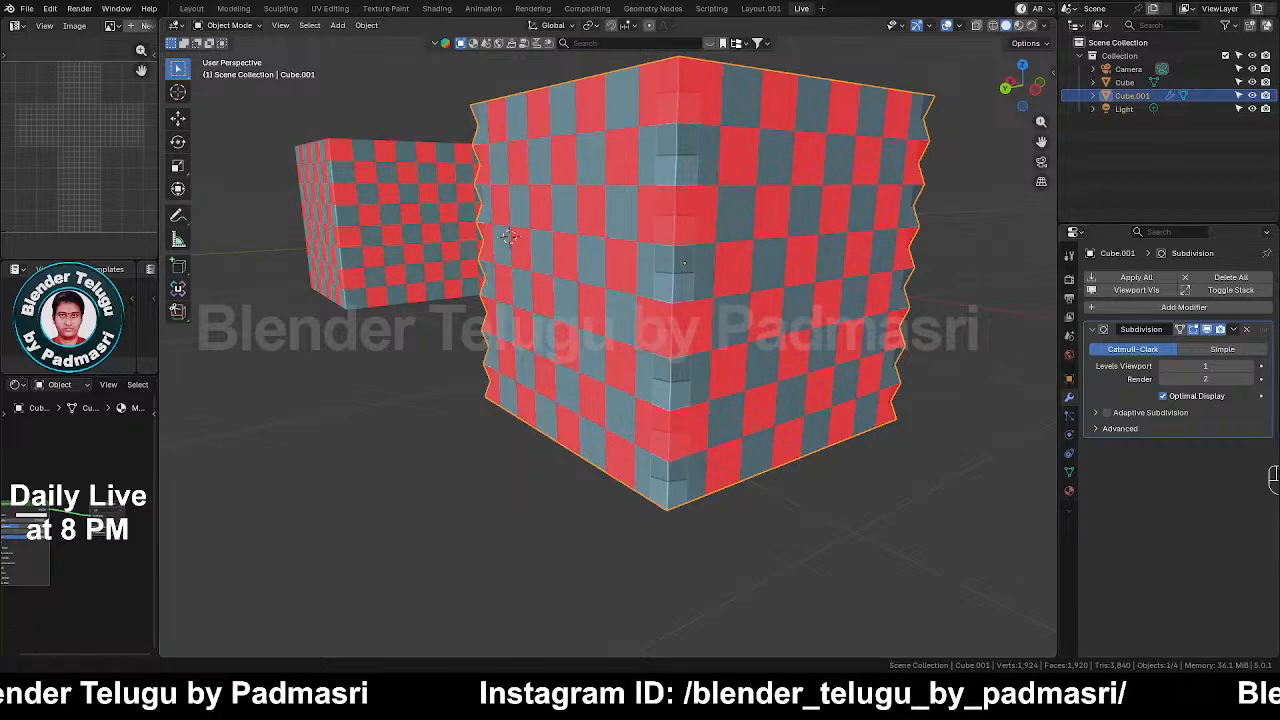
left_click(1255, 367)
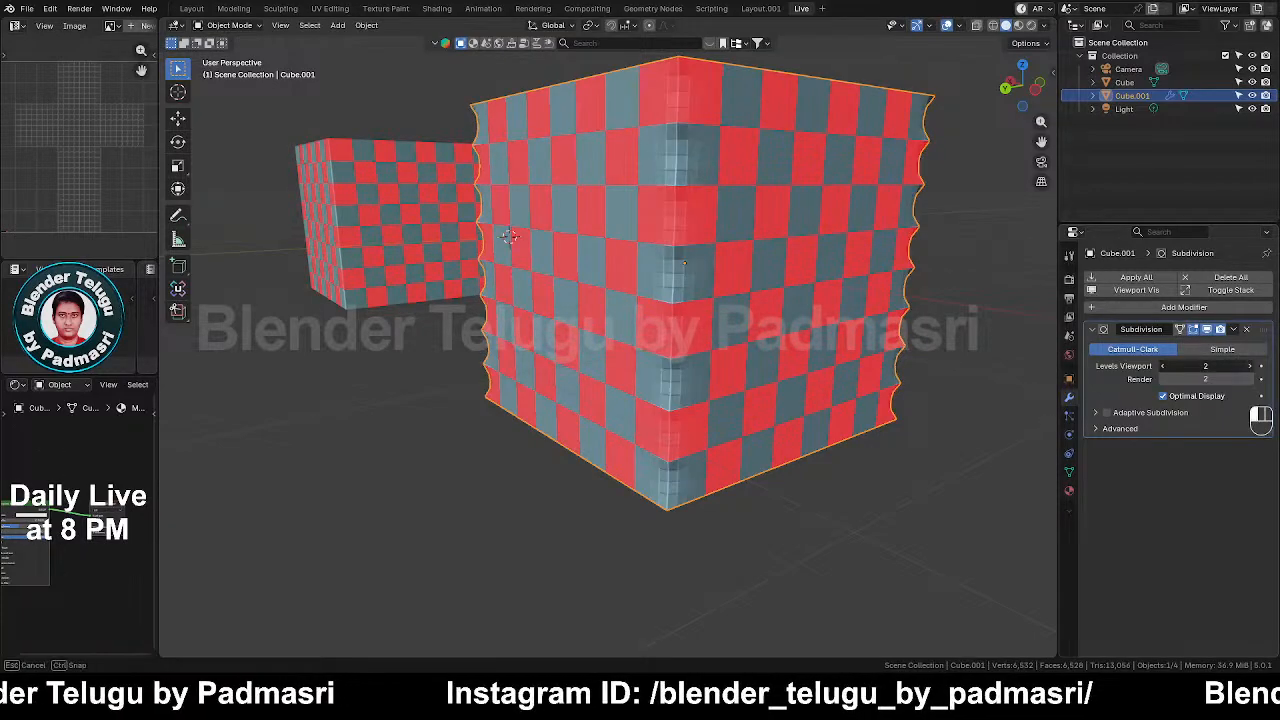
Step: Apply Shade Smooth to the duplicate cube and inspect its edges and surface up close
right_click(727, 204)
left_click(727, 204)
scroll(730, 212, "down", 3)
mouse_move(730, 212)
middle_mouse_down()
mouse_move(848, 205)
mouse_move(876, 181)
mouse_move(925, 244)
mouse_move(980, 222)
mouse_move(846, 246)
mouse_move(747, 249)
mouse_move(726, 232)
middle_mouse_up()
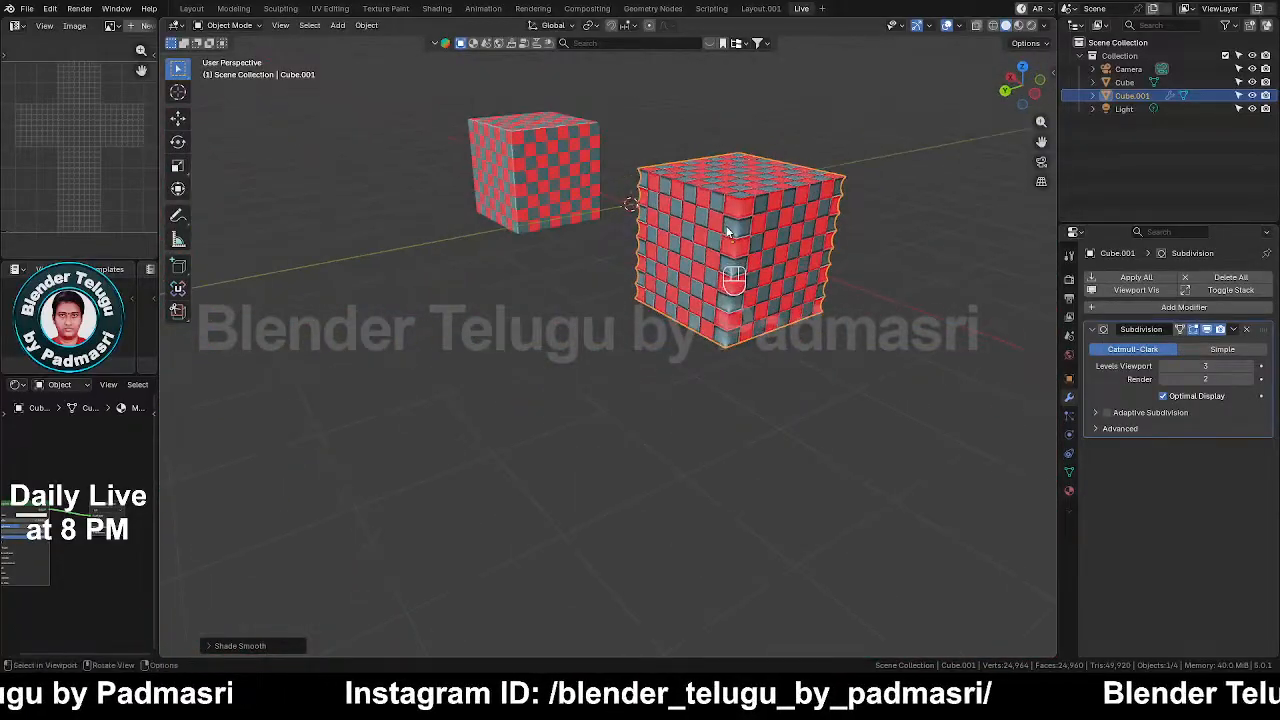
scroll(793, 277, "up", 4)
middle_click_drag(844, 134, 841, 169)
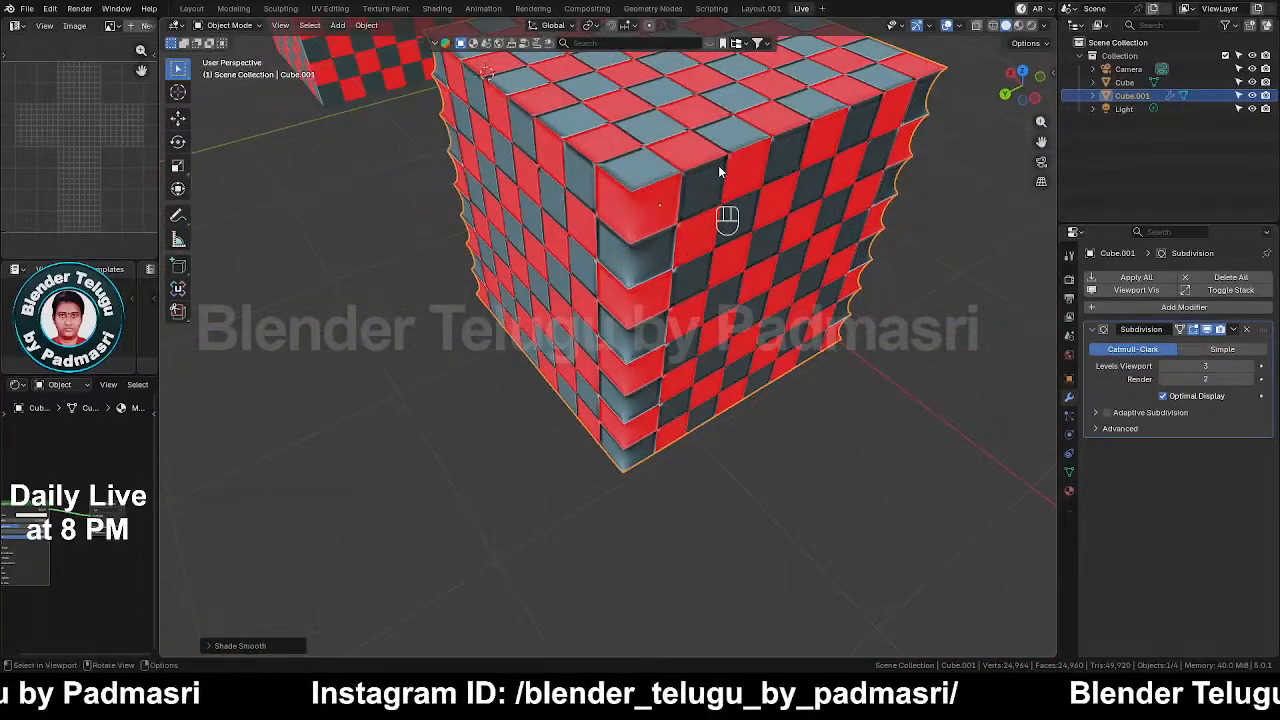
scroll(718, 172, "down", 2)
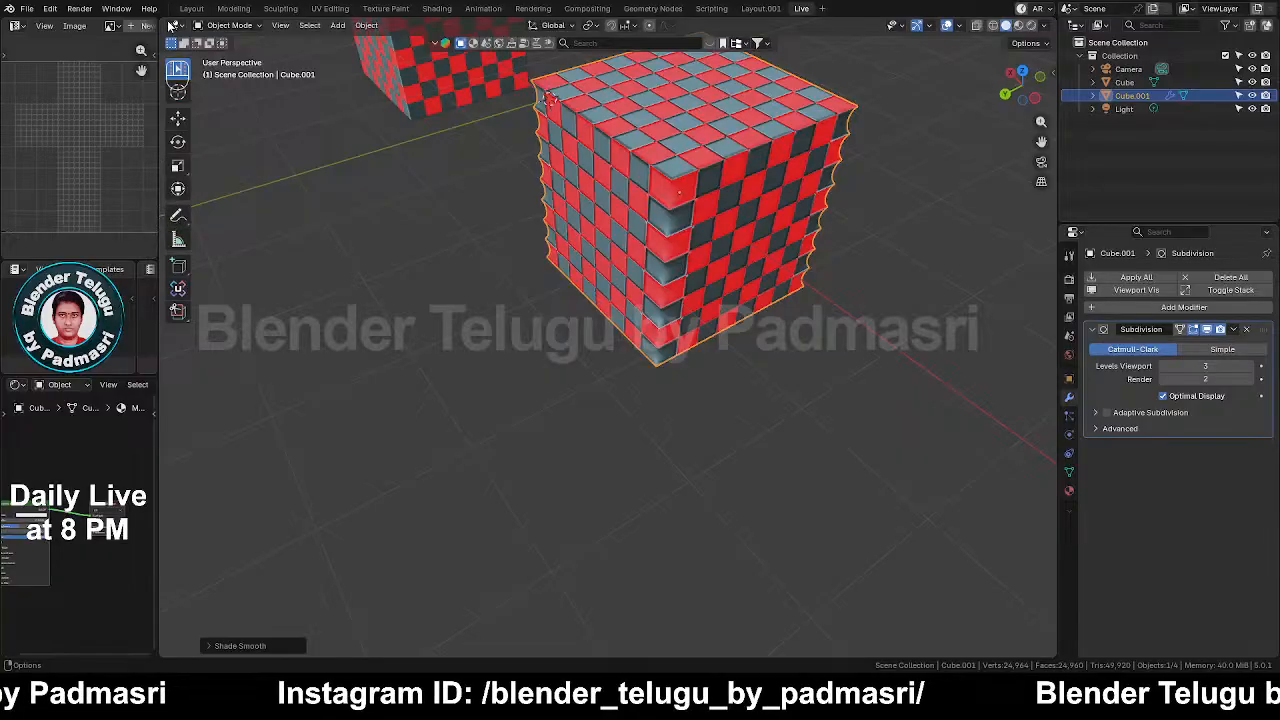
Step: Split the 3D viewport vertically and show one half in Rendered shading through the camera, framing both cubes
left_click_drag(172, 24, 576, 148)
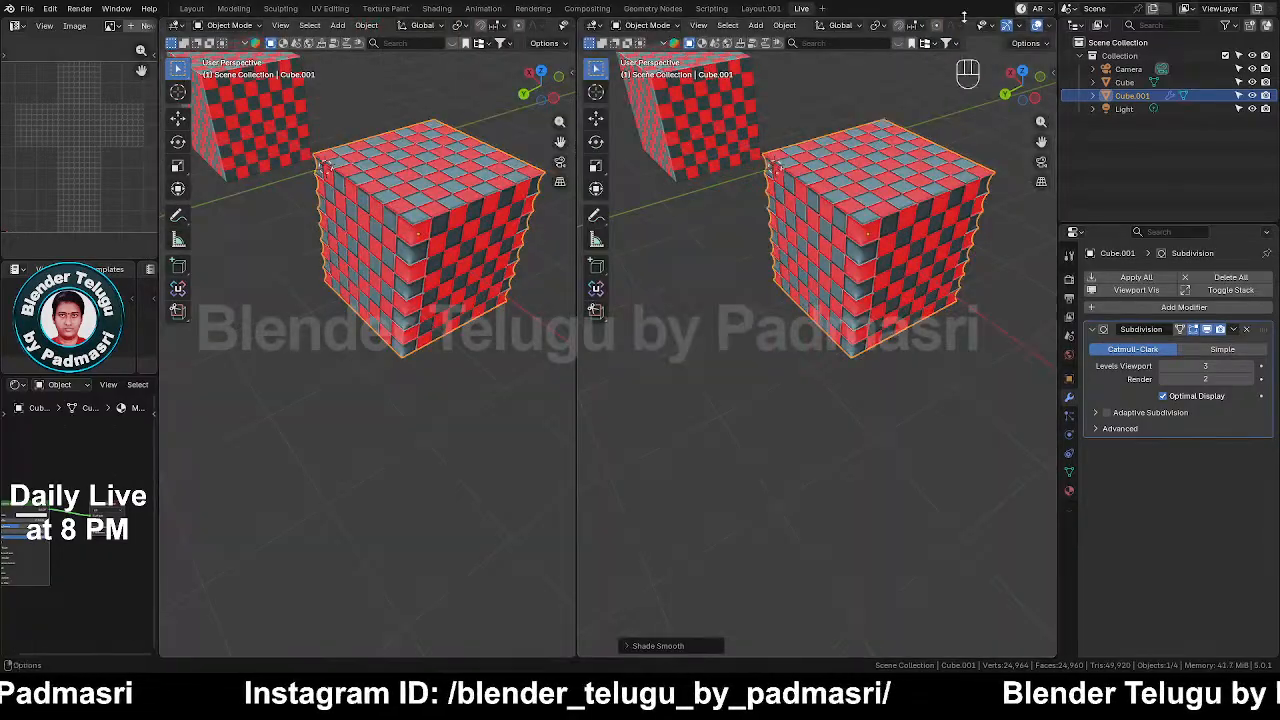
scroll(1040, 25, "down", 3)
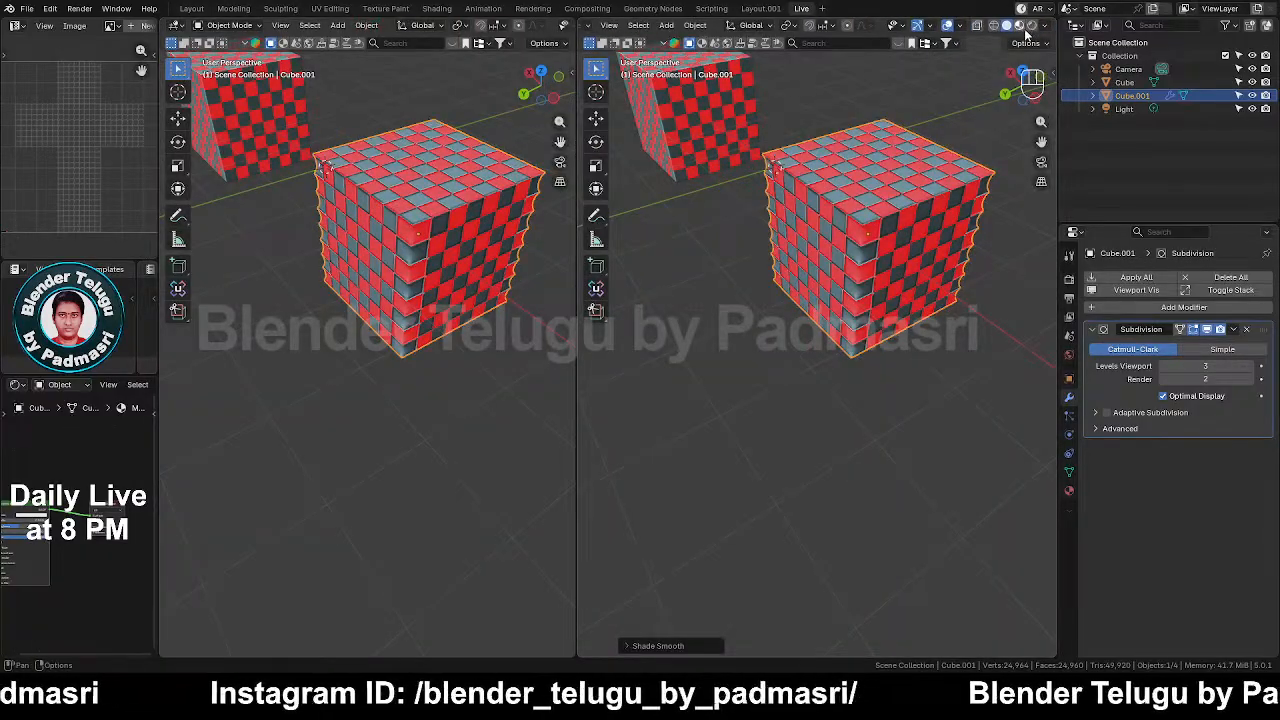
left_click(1032, 26)
scroll(896, 192, "down", 3)
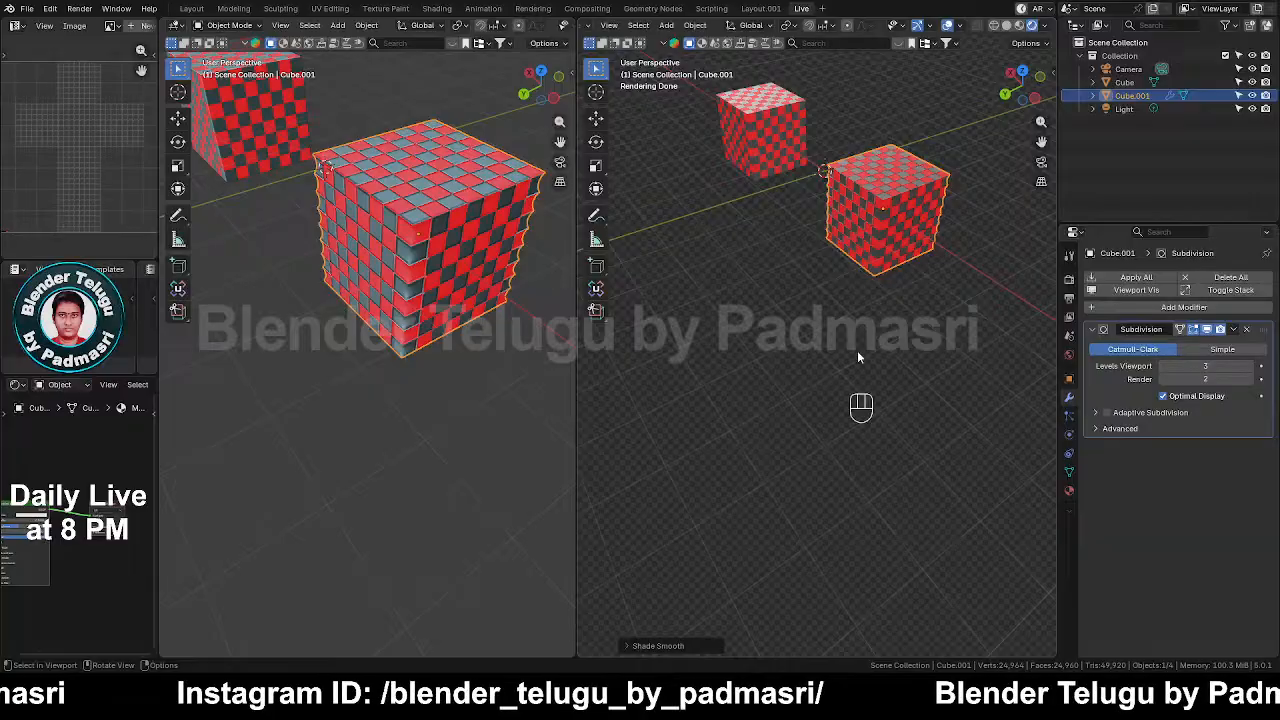
key("KP_0")
middle_click_drag(874, 348, 899, 360, "shift")
scroll(877, 339, "up", 2)
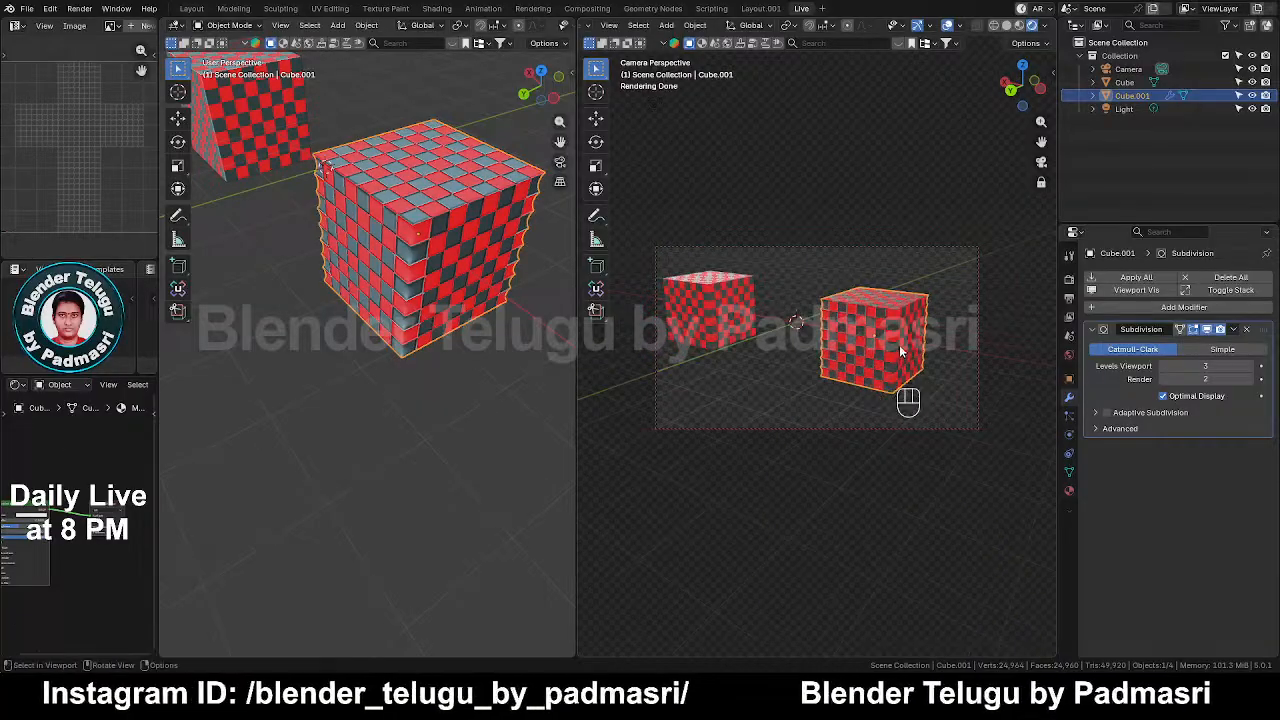
Step: Change the other viewport half to an Image Editor displaying the Render Result
left_click(178, 25)
left_click(190, 70)
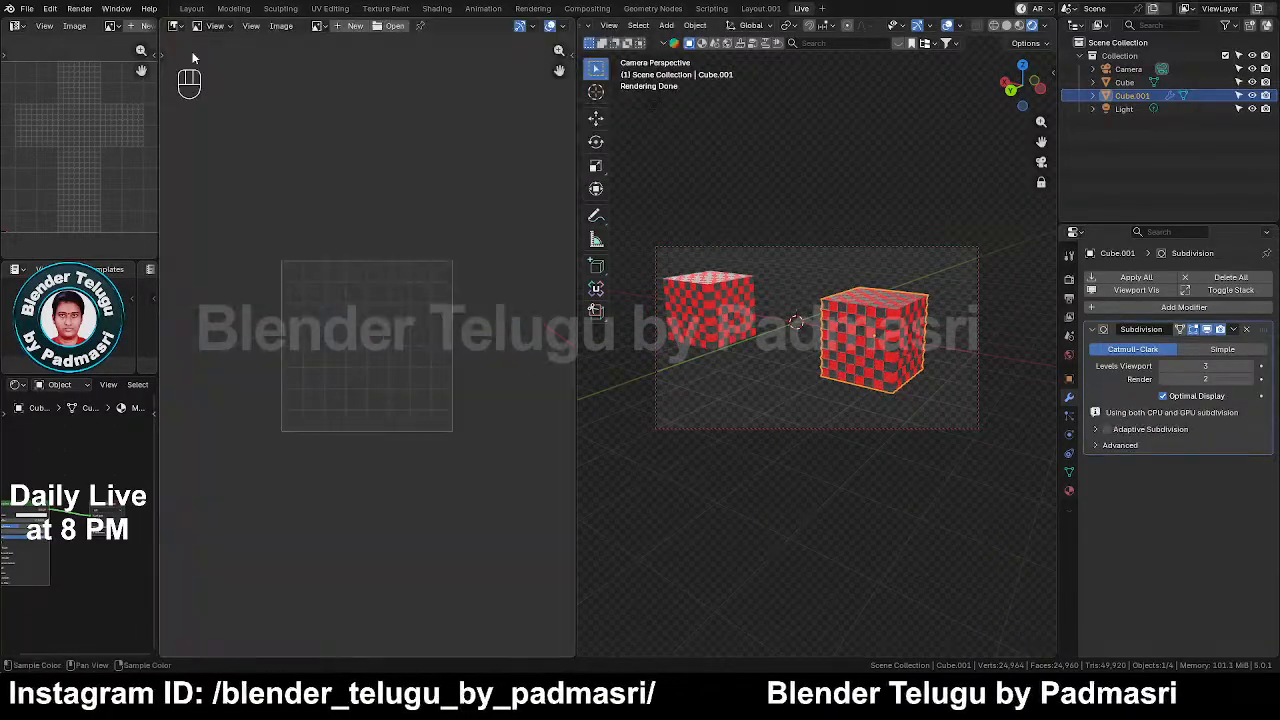
left_click(318, 26)
left_click(331, 47)
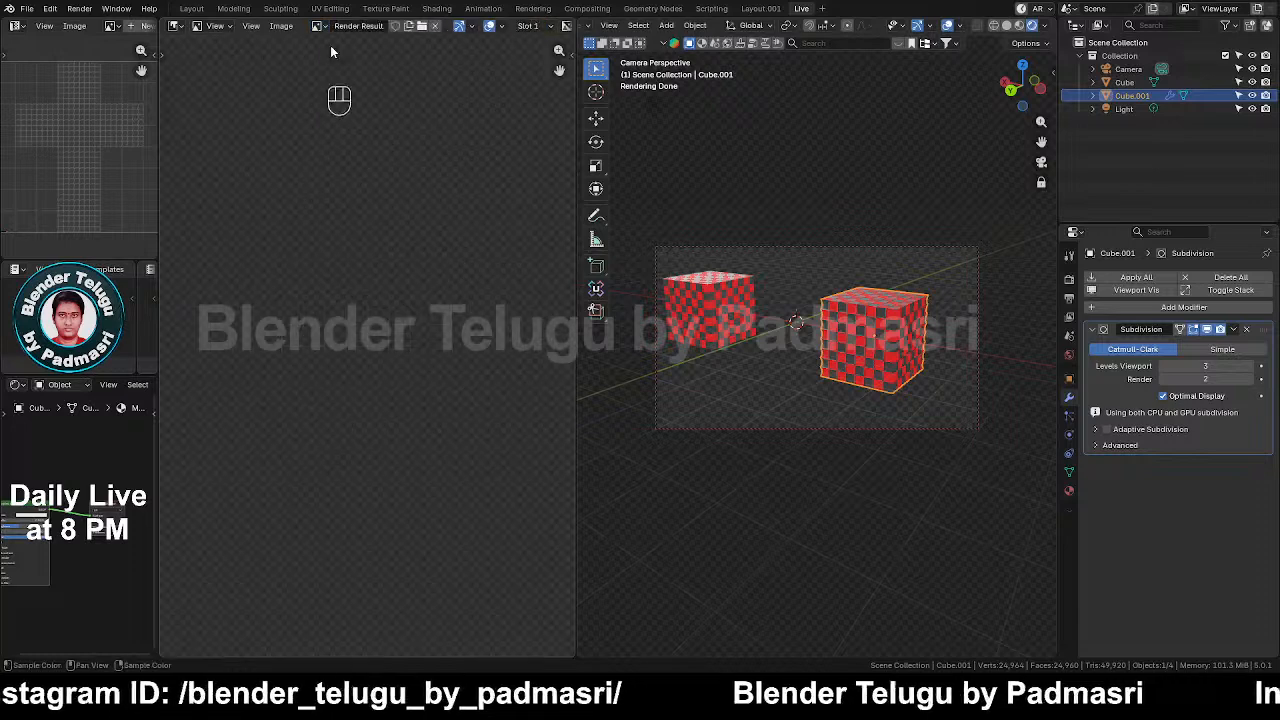
scroll(395, 171, "down", 4)
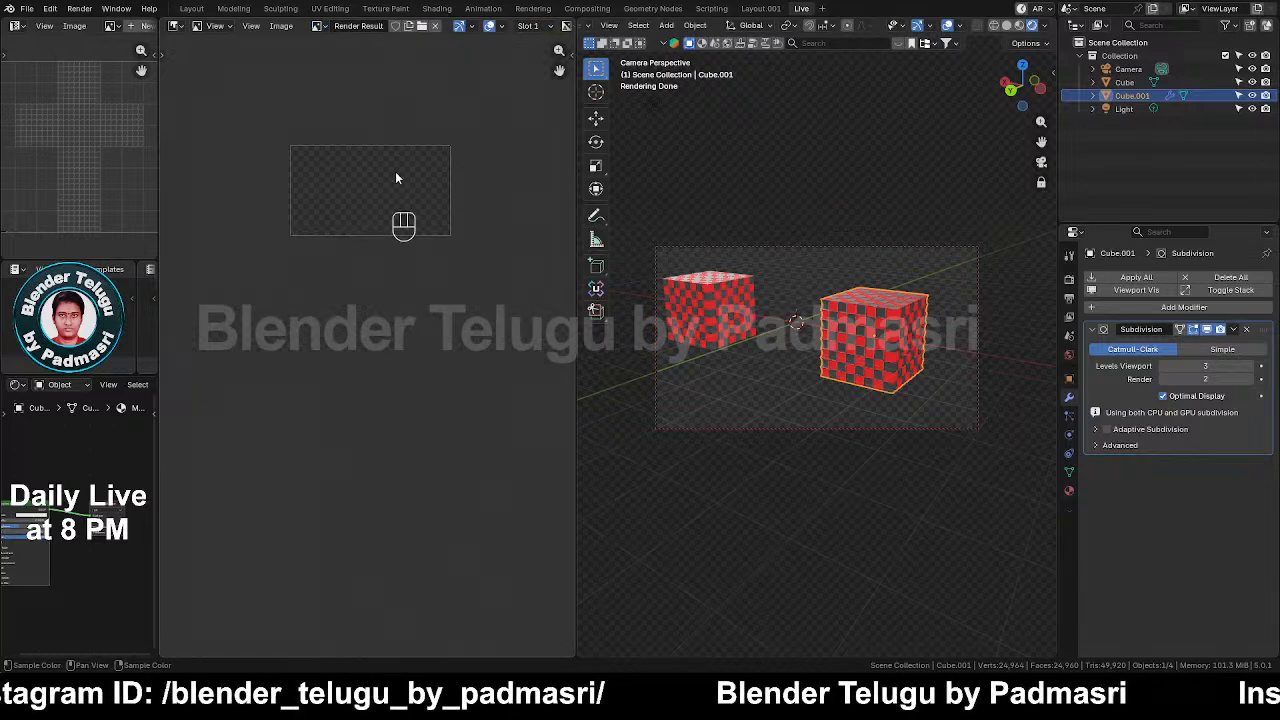
Step: Render the scene as an image and inspect the subdivided cube in the result
left_click(80, 9)
left_click(87, 26)
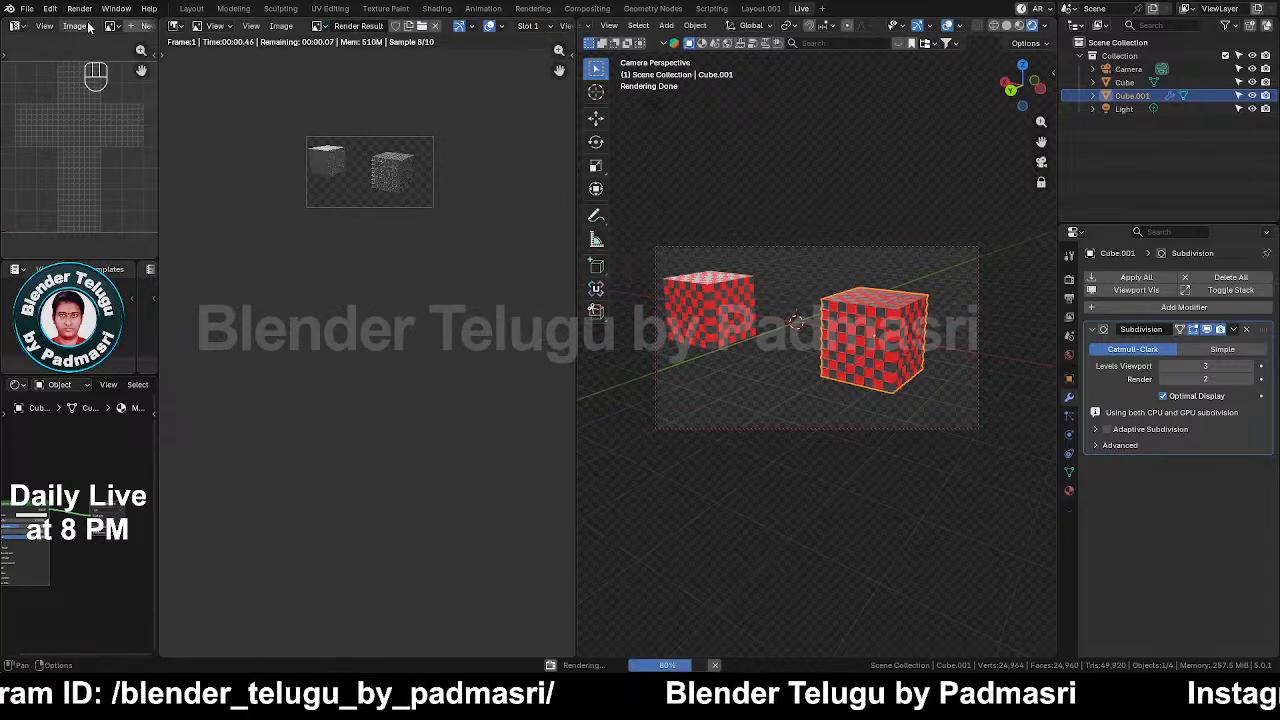
scroll(419, 181, "up", 8)
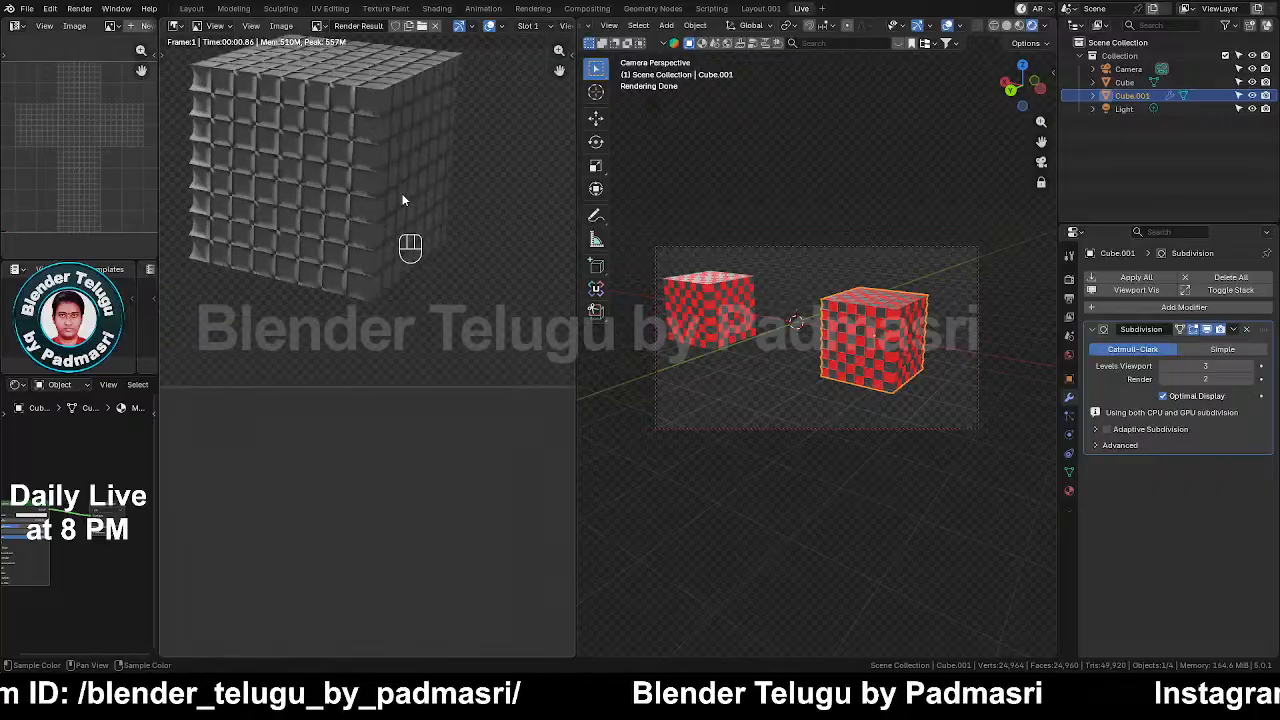
middle_click_drag(354, 156, 397, 184)
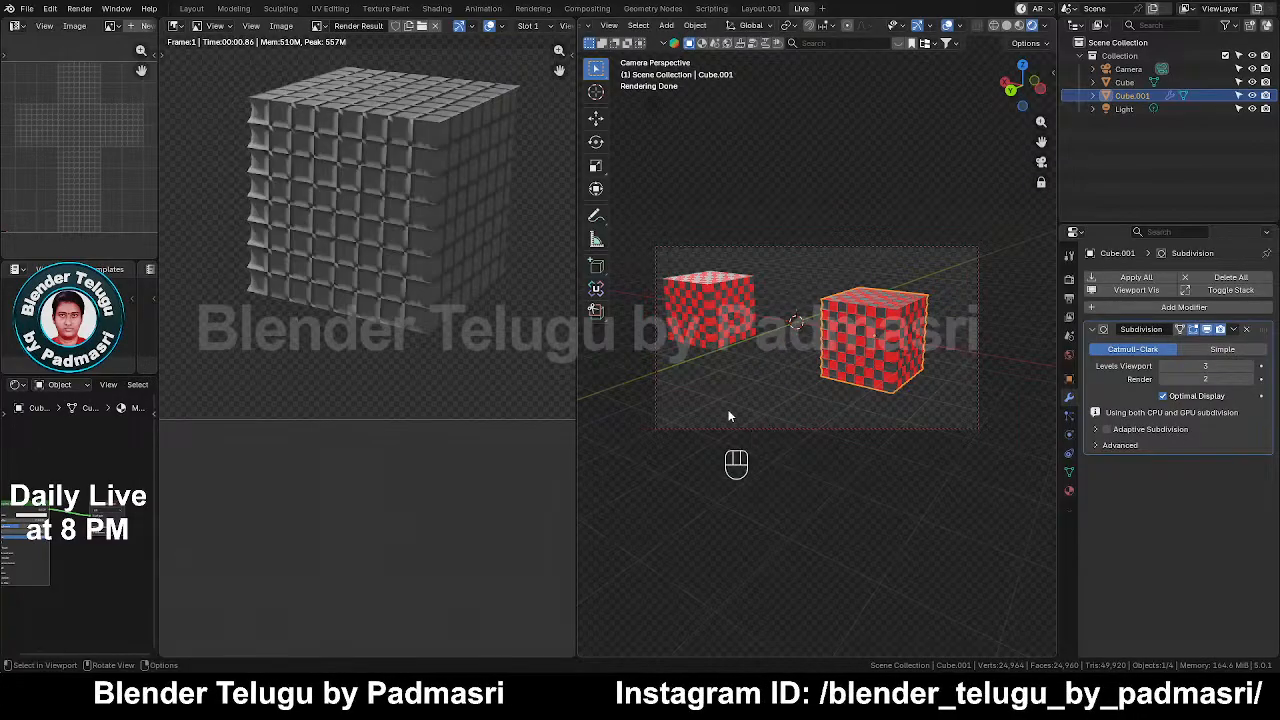
Step: Frame the subdivided duplicate cube and recalculate the normals of all its faces
scroll(892, 340, "up", 2)
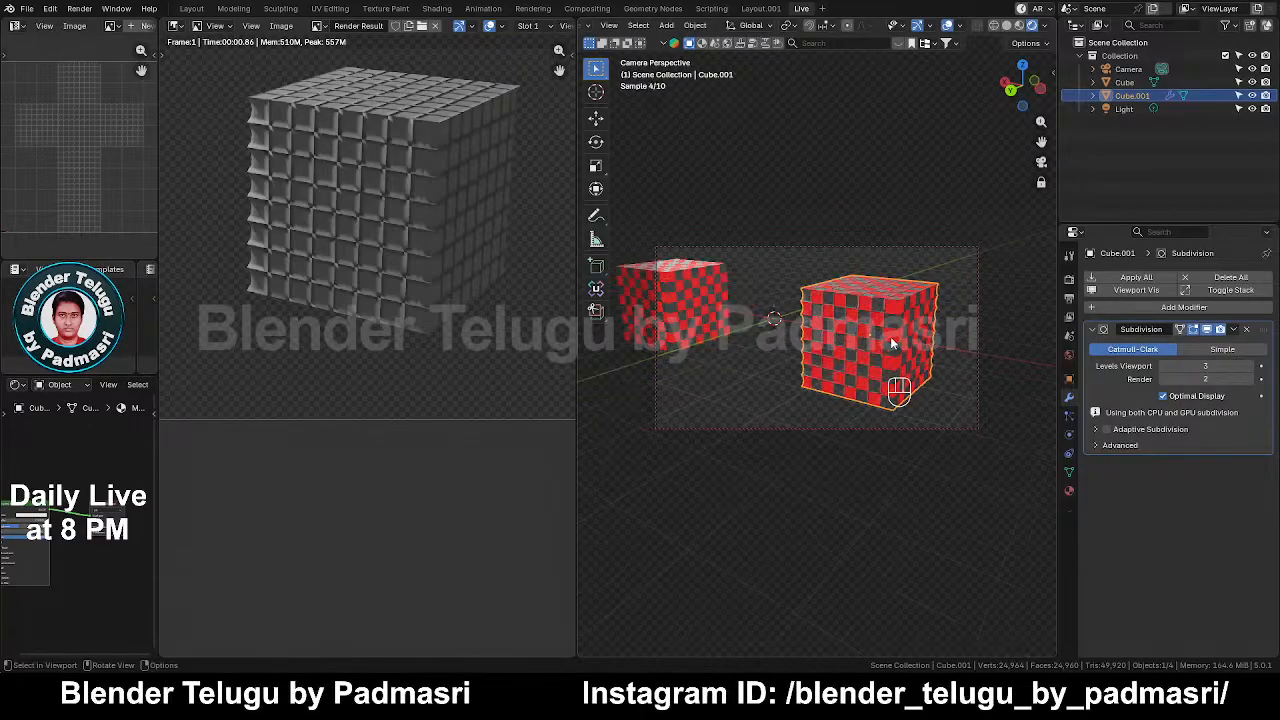
middle_click_drag(885, 341, 855, 343, "shift")
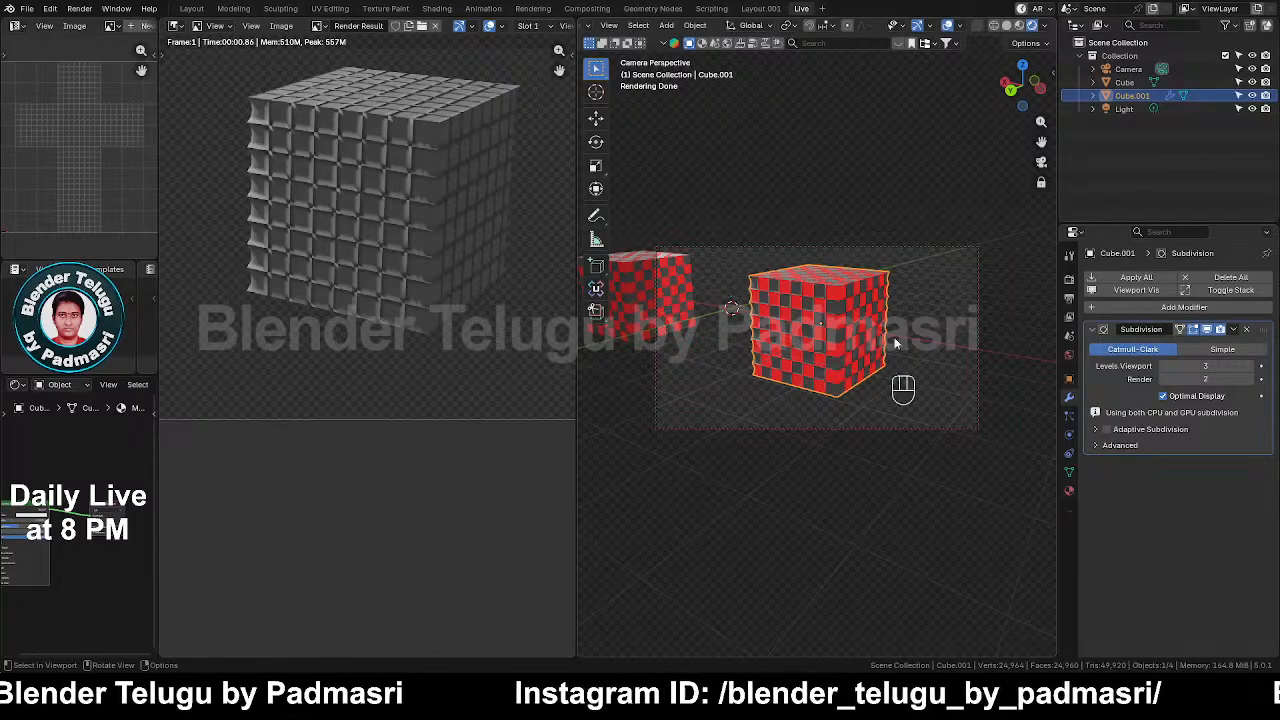
middle_click_drag(866, 338, 874, 350)
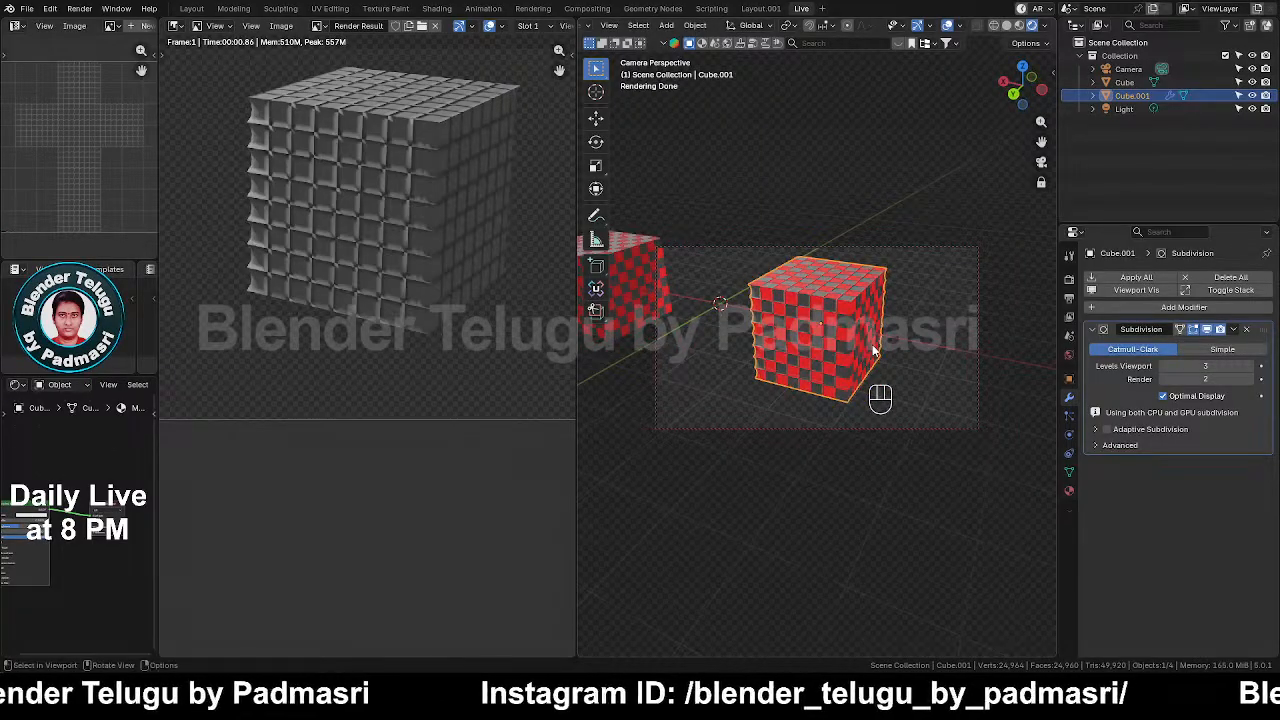
key("q")
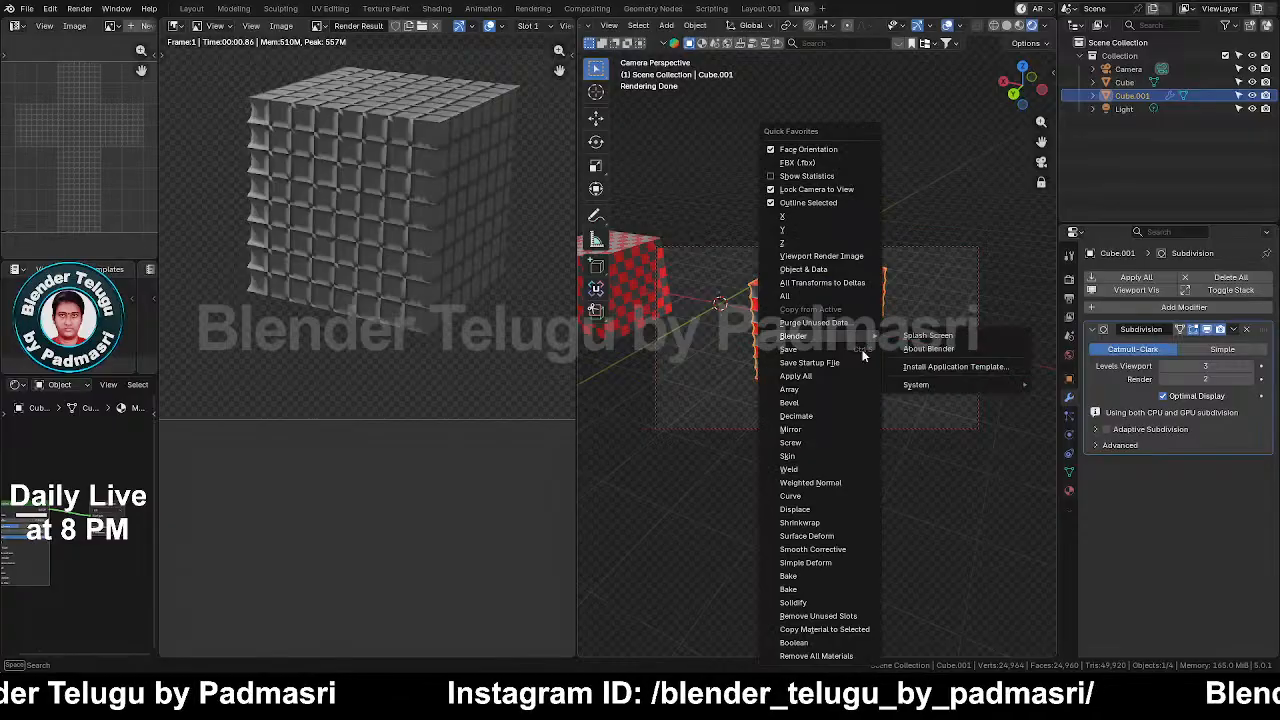
key("Tab")
key("a")
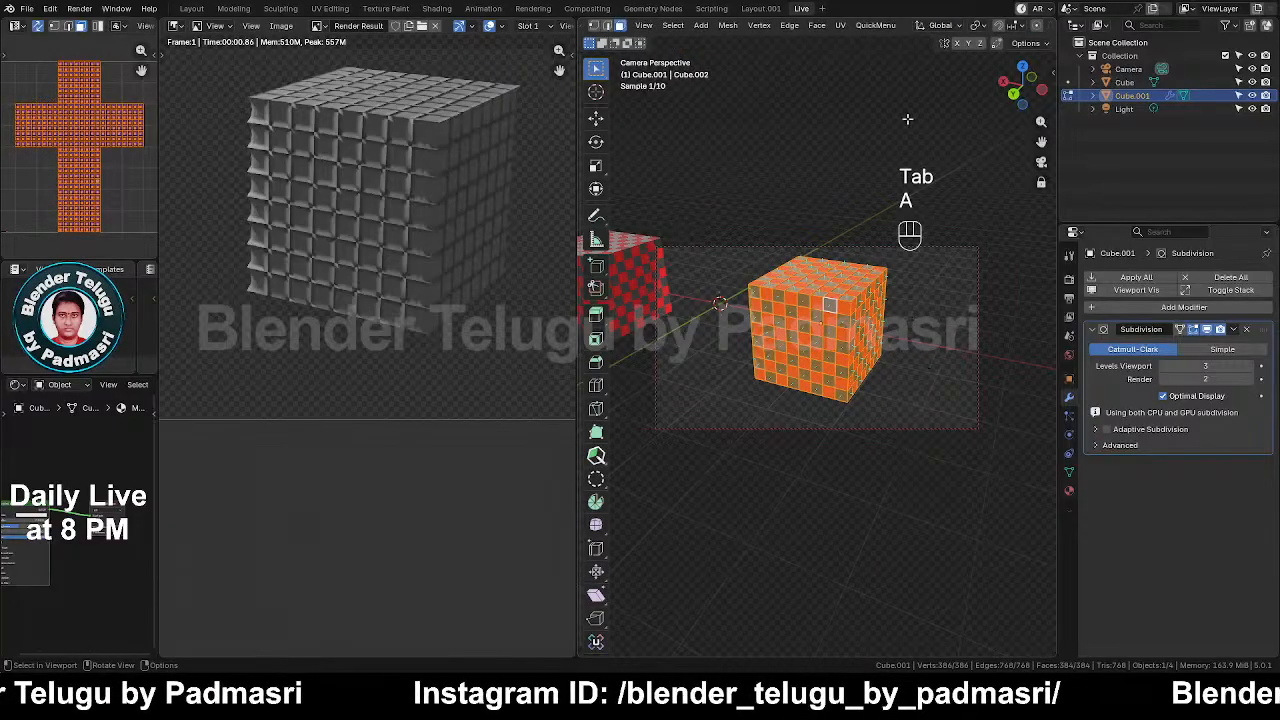
key("shift+n")
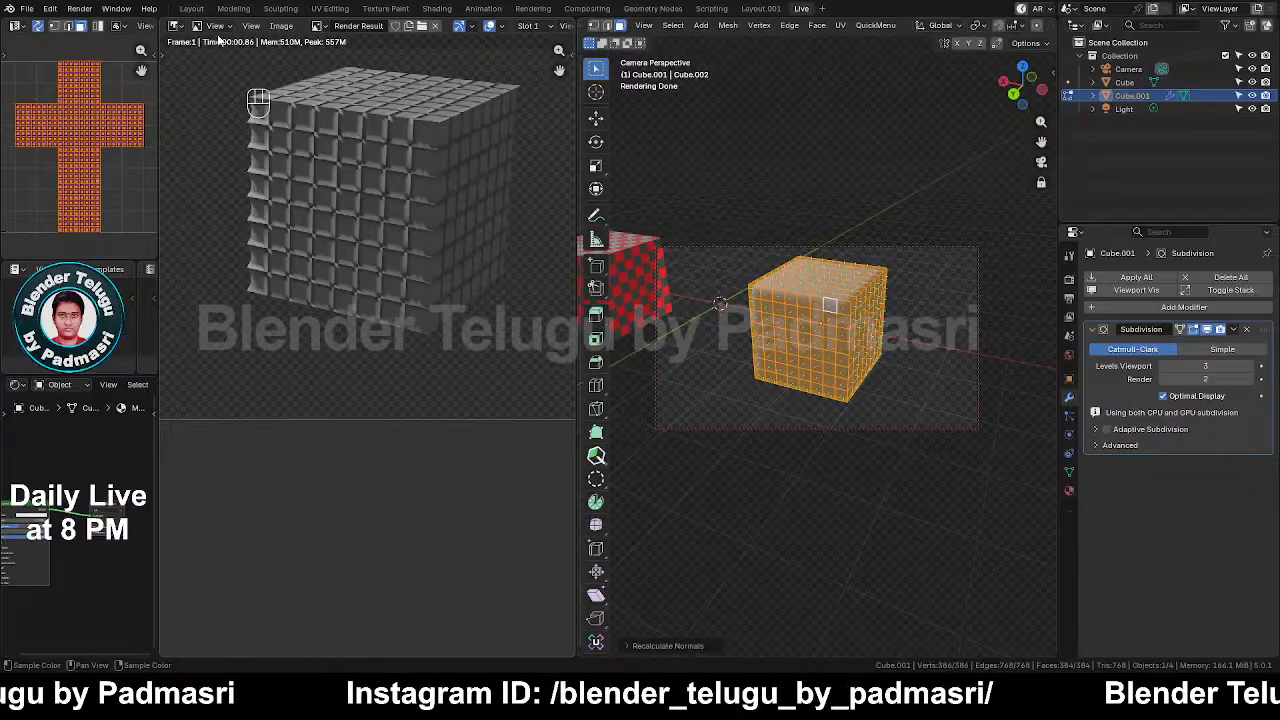
Step: Render the scene as an image again and frame the whole cube in the result
left_click(80, 9)
left_click(96, 24)
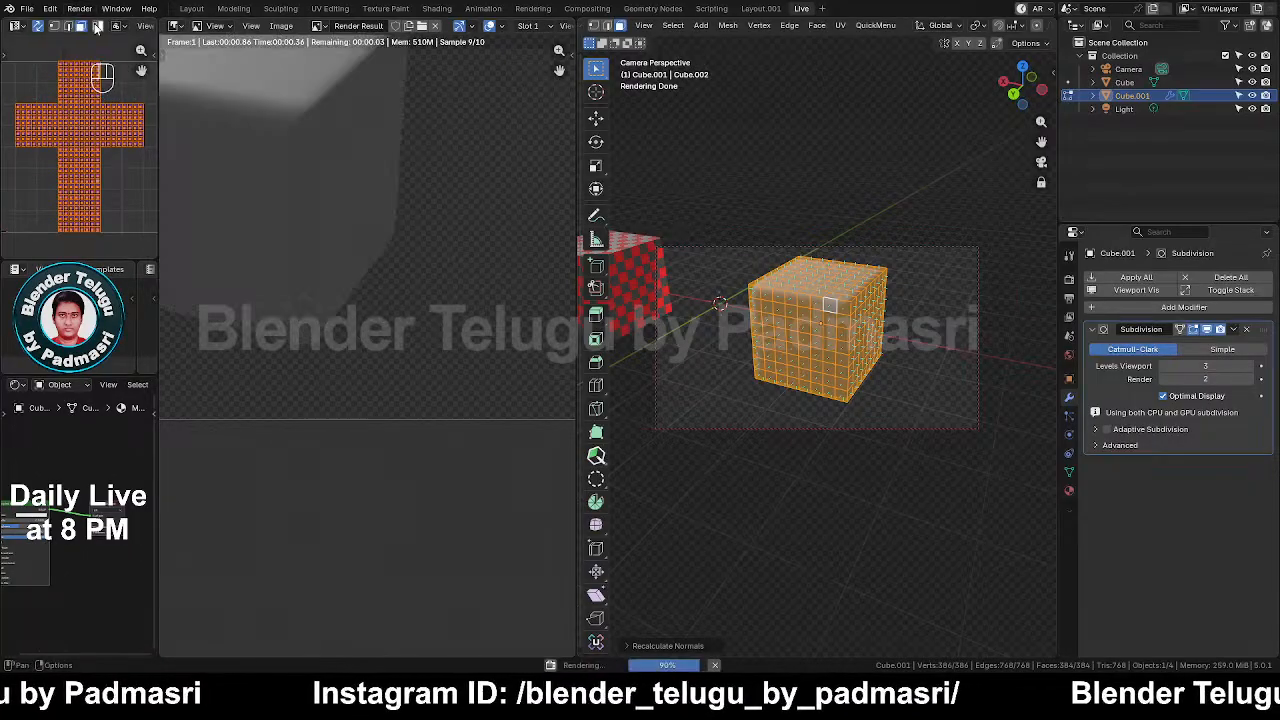
scroll(258, 101, "down", 5)
middle_click_drag(391, 176, 481, 210)
scroll(441, 228, "up", 1)
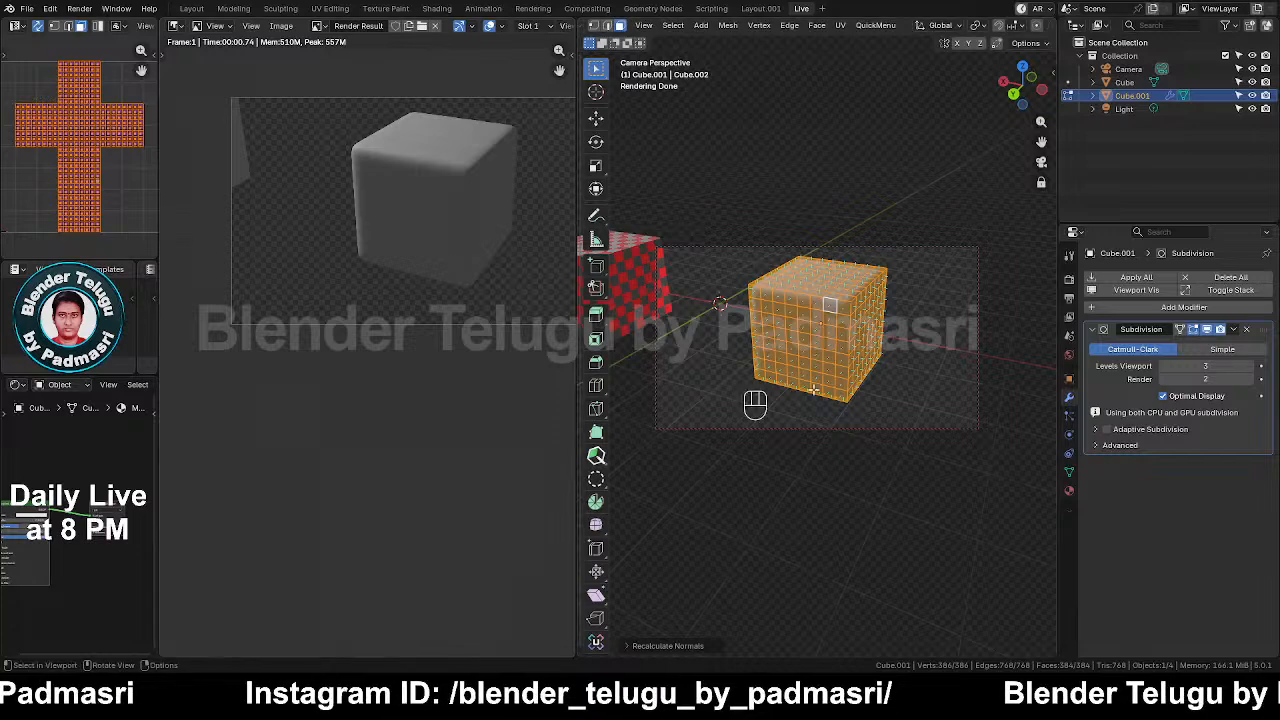
Step: Change the 3D viewport from Rendered to Solid shading and leave the camera view
middle_click_drag(875, 395, 780, 315)
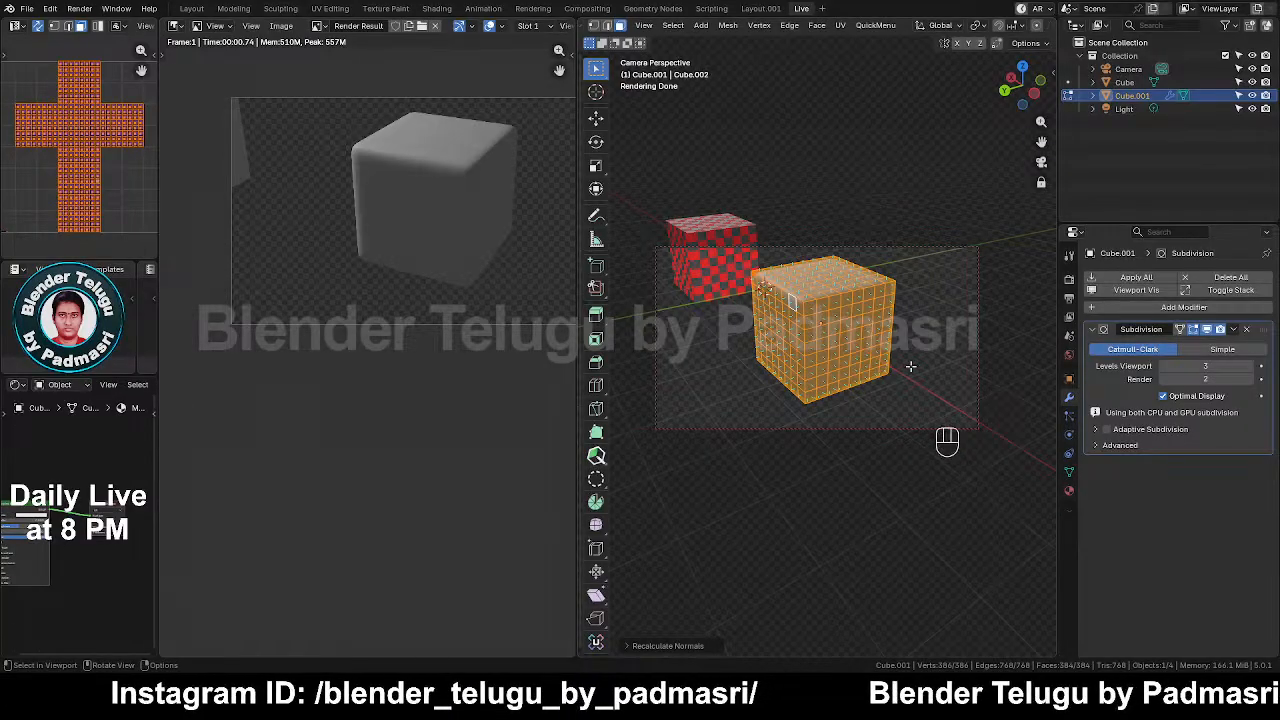
middle_click_drag(889, 344, 916, 343)
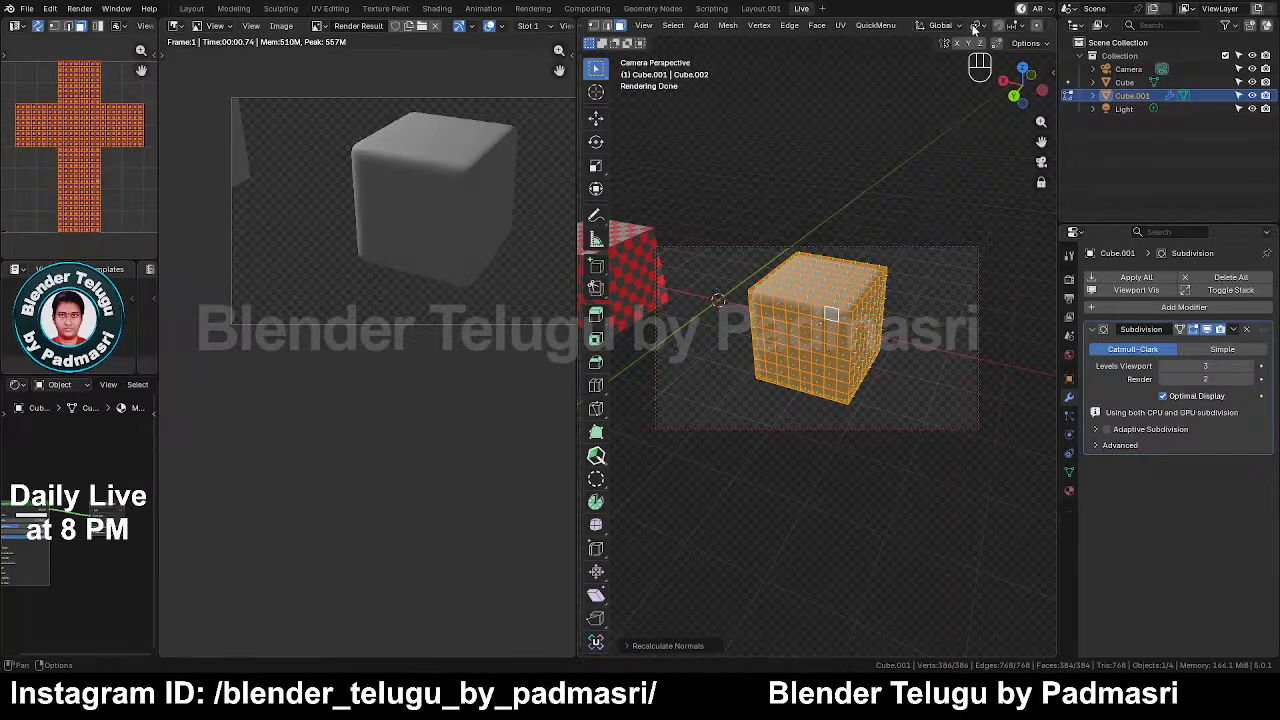
scroll(980, 27, "down", 5)
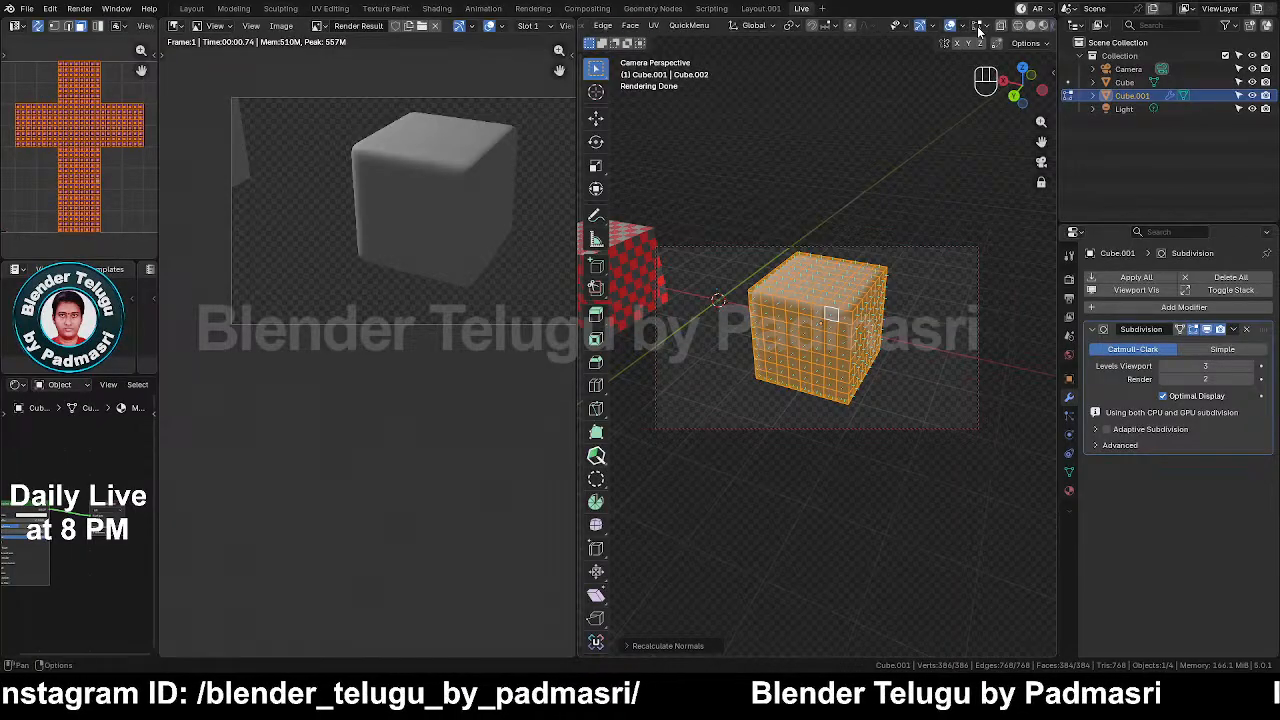
left_click(1032, 26)
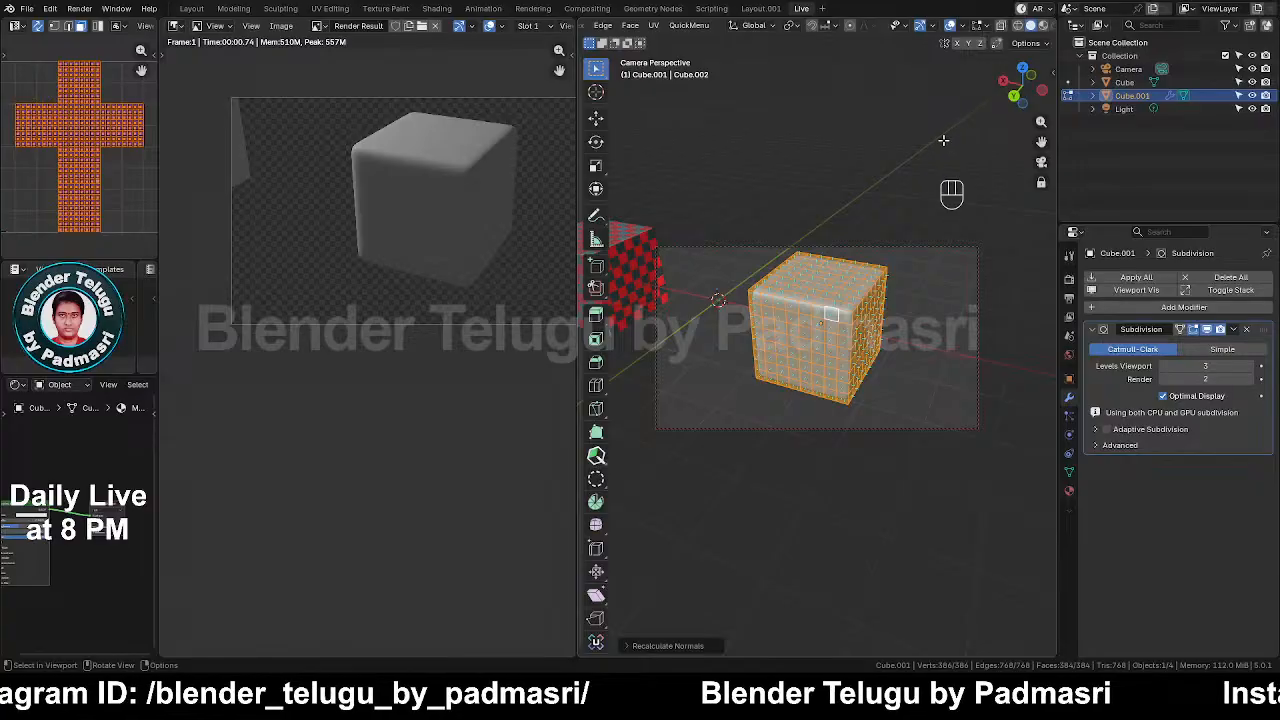
key("KP_0")
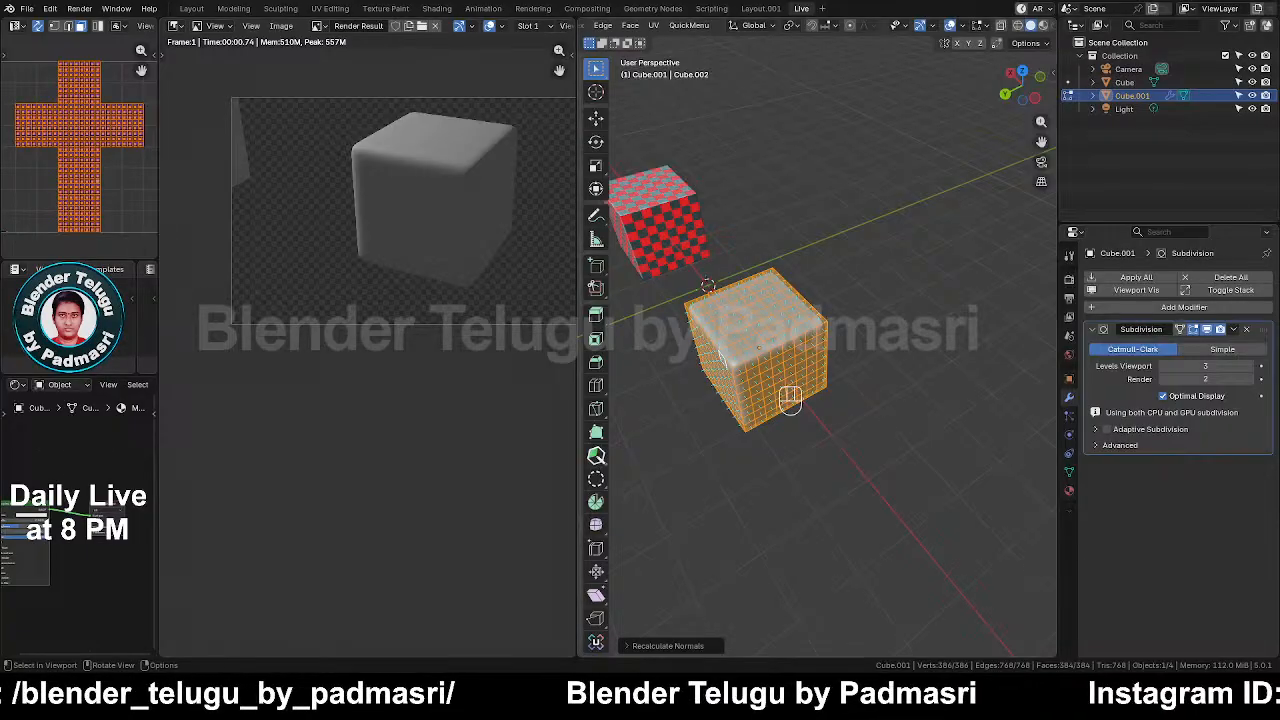
Step: Inspect the cube's surface from several sides beside the render and return it to Object Mode
middle_click_drag(785, 348, 877, 310)
scroll(504, 232, "down", 2)
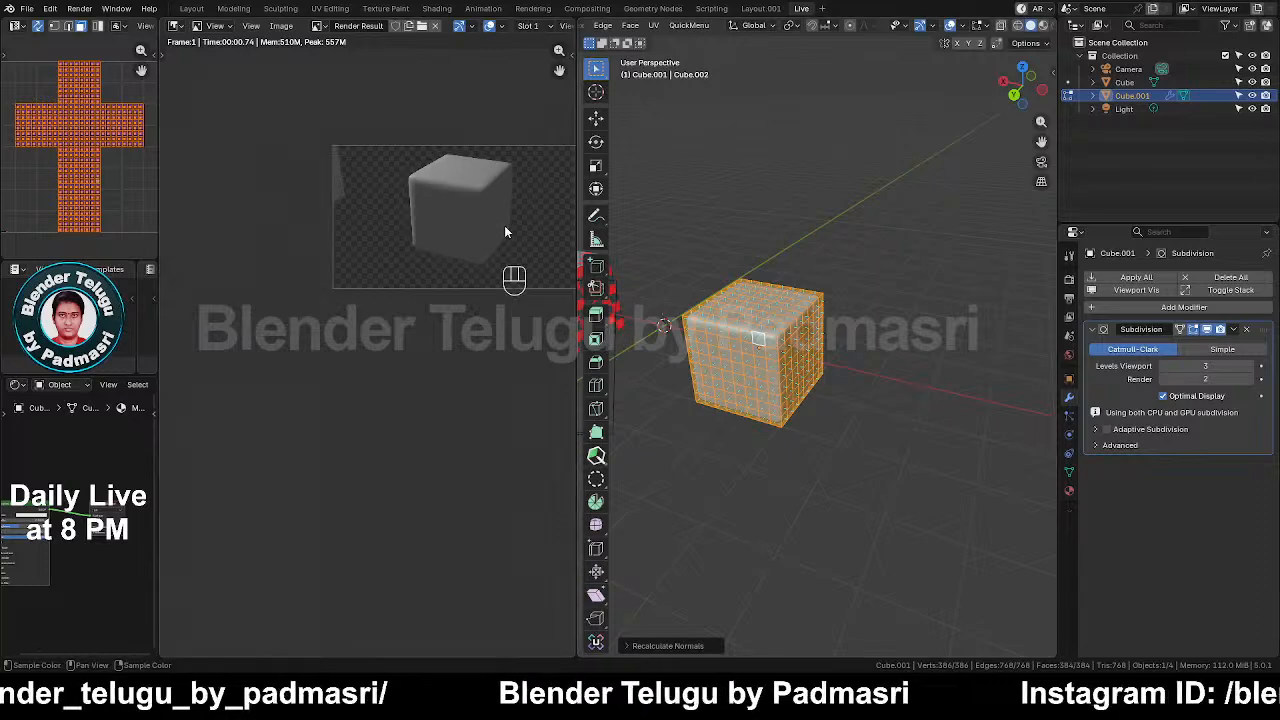
middle_click_drag(505, 231, 423, 214)
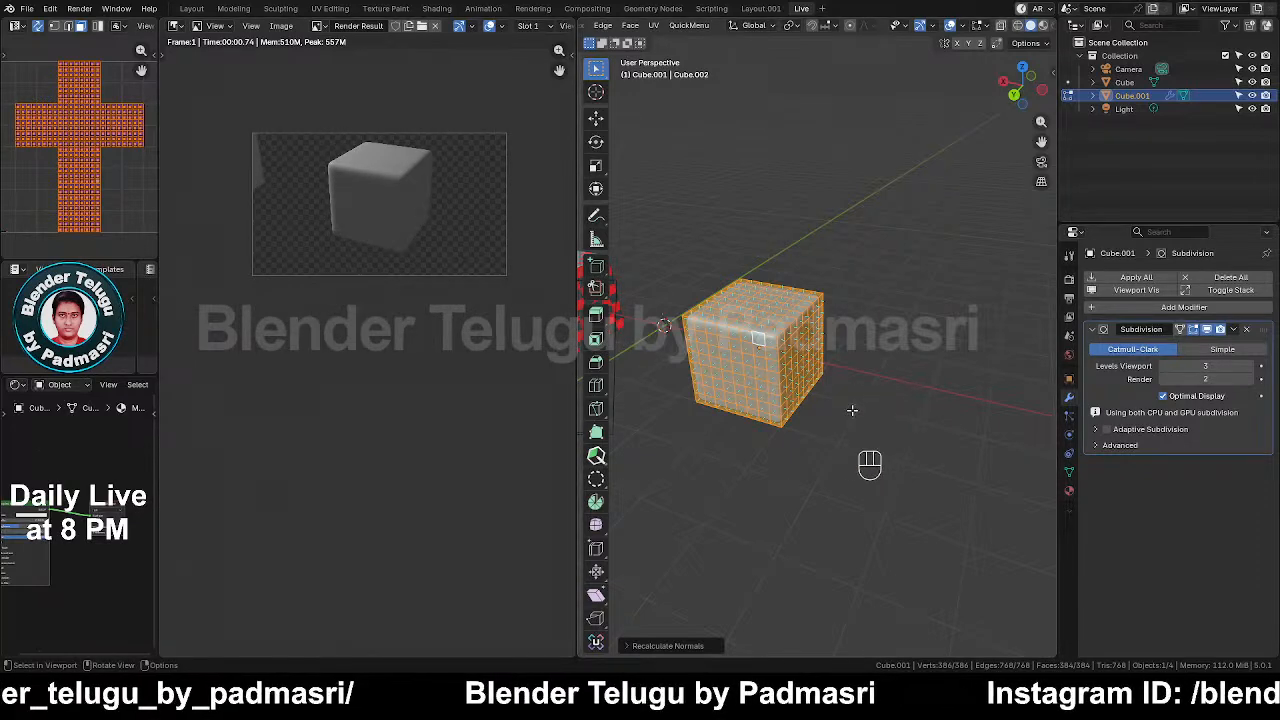
middle_click_drag(851, 410, 914, 371)
scroll(814, 385, "up", 4)
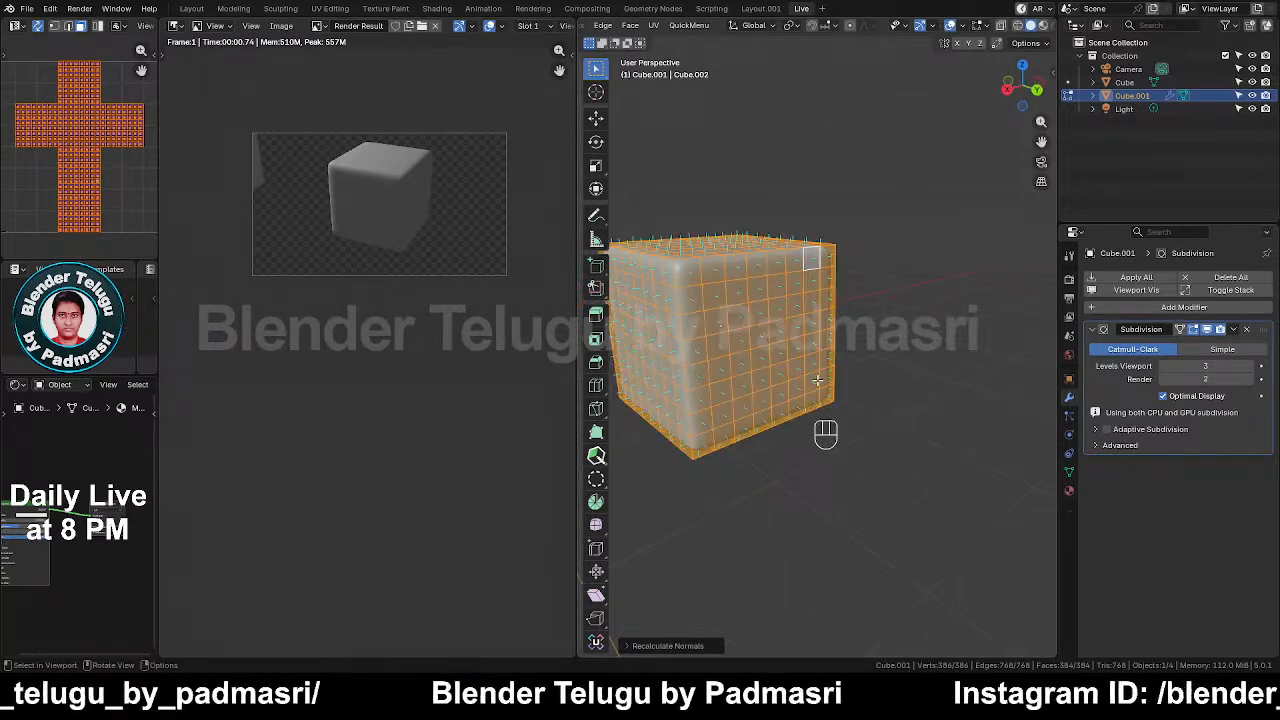
middle_click_drag(818, 380, 772, 307, "shift")
key("Tab")
scroll(866, 380, "down", 4)
Step: Add a Bézier curve at the world origin and isolate it in Local View
key("shift+a")
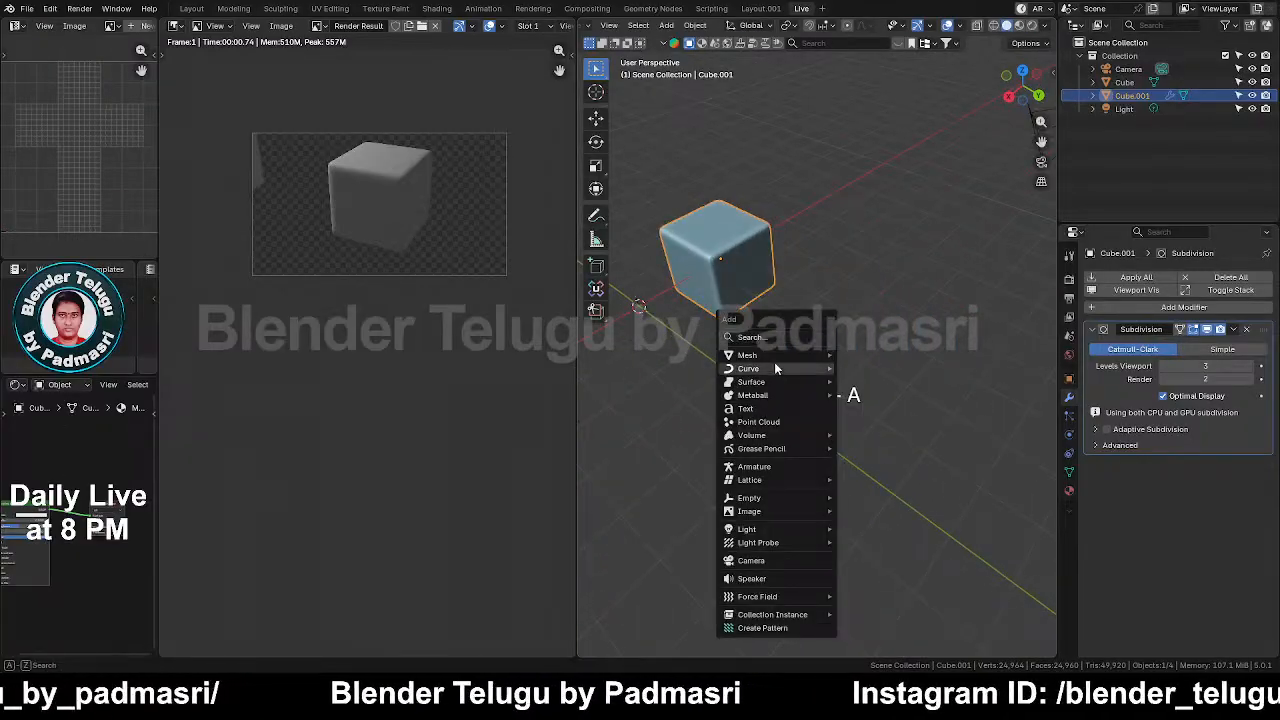
mouse_move(774, 367)
left_click(872, 369)
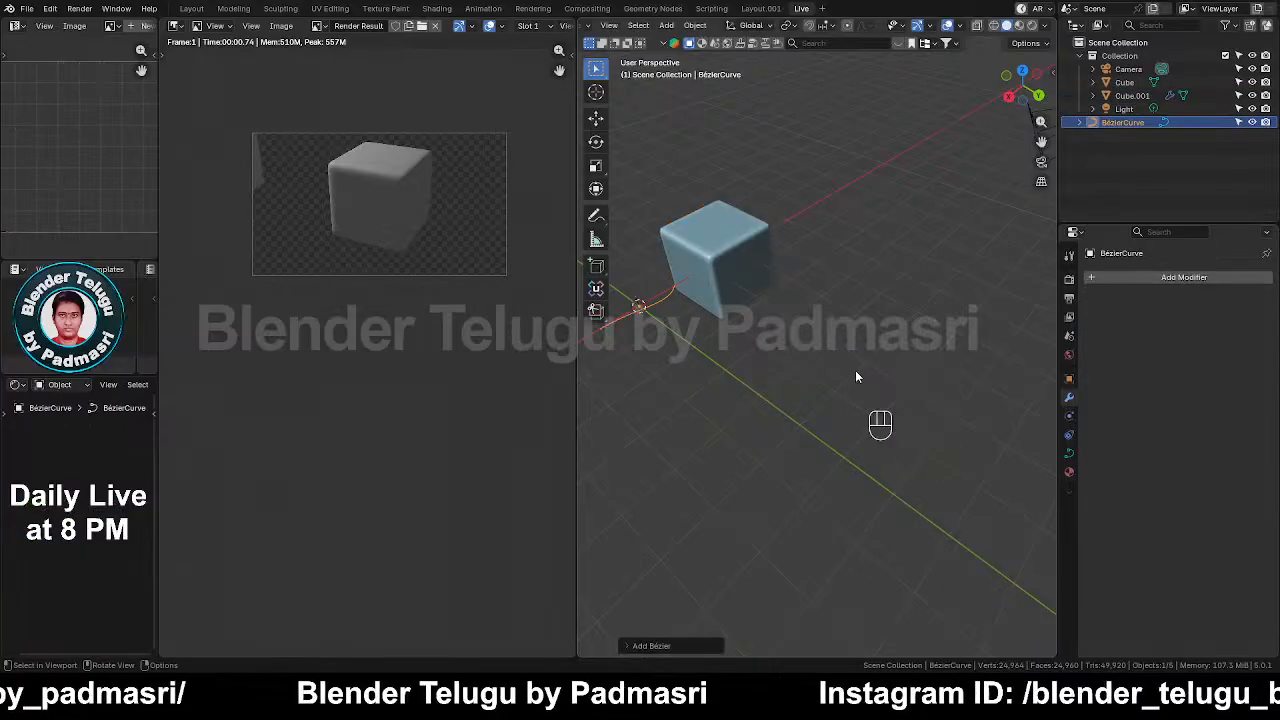
scroll(782, 358, "down", 2)
key("KP_Divide")
middle_click_drag(783, 362, 914, 343)
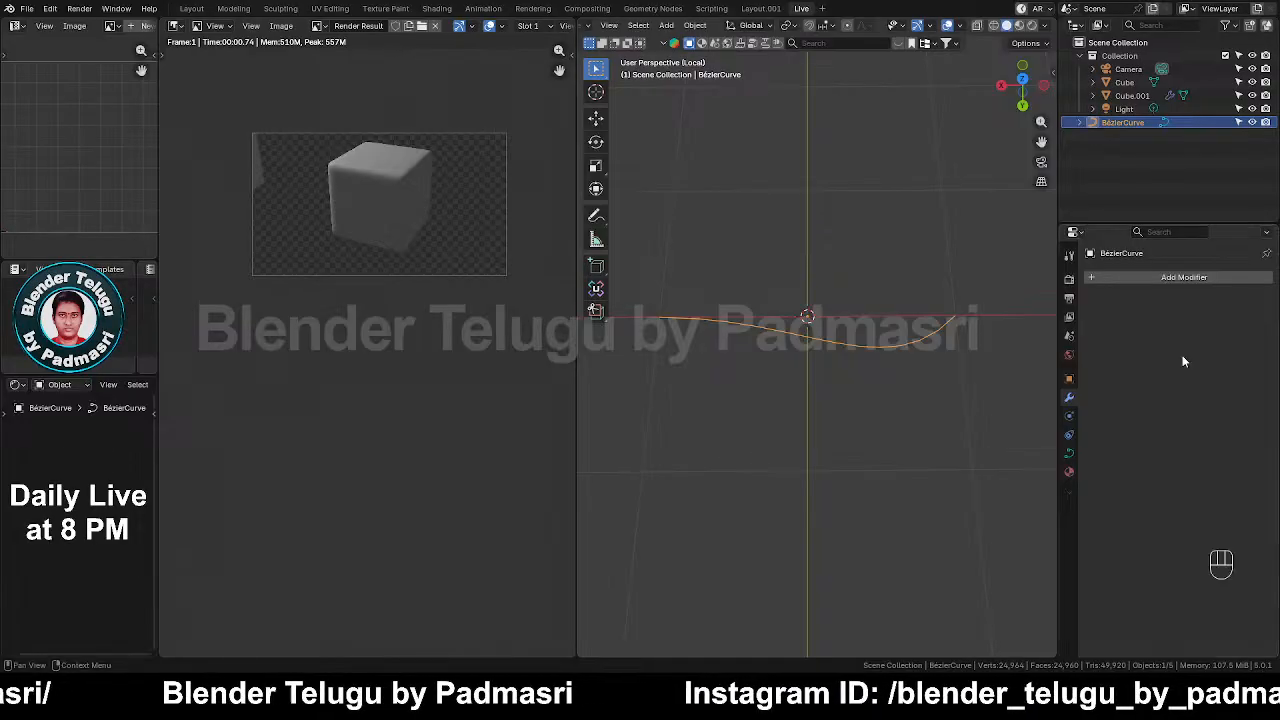
Step: Try a Curve to Tube modifier on the Bézier curve and inspect the tube from several angles
left_click(1187, 278)
type("c")
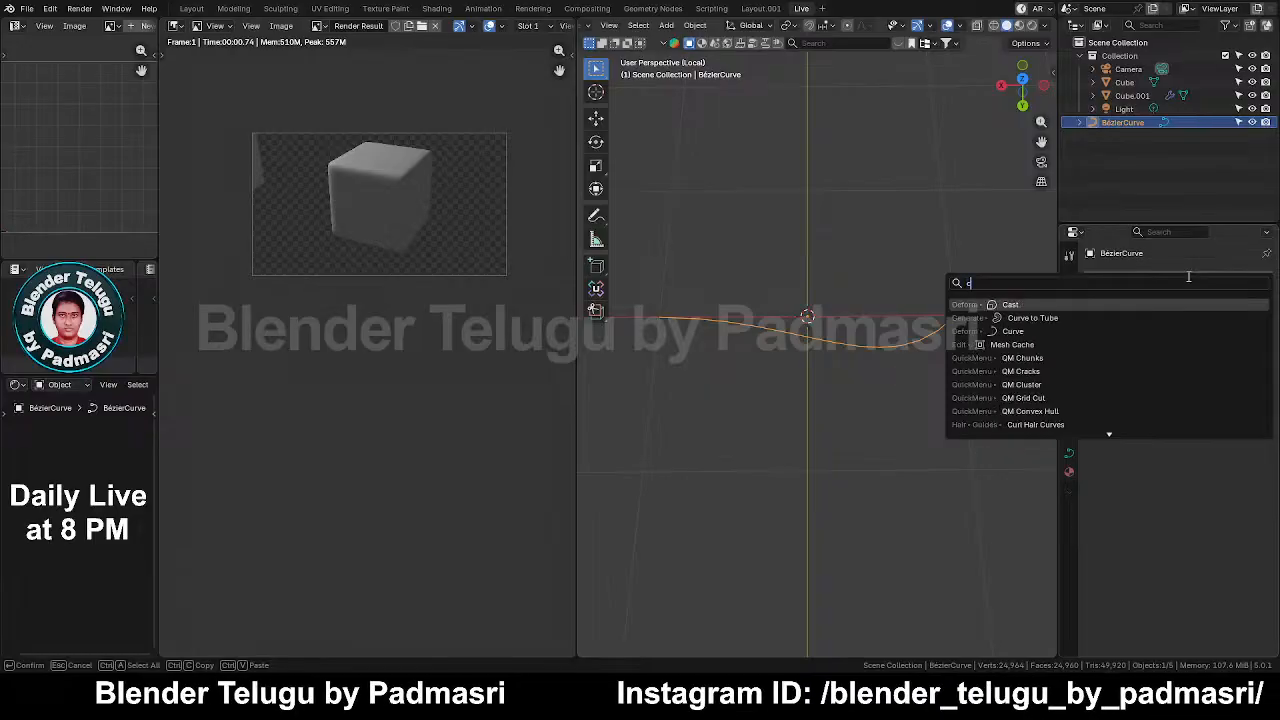
left_click(1050, 318)
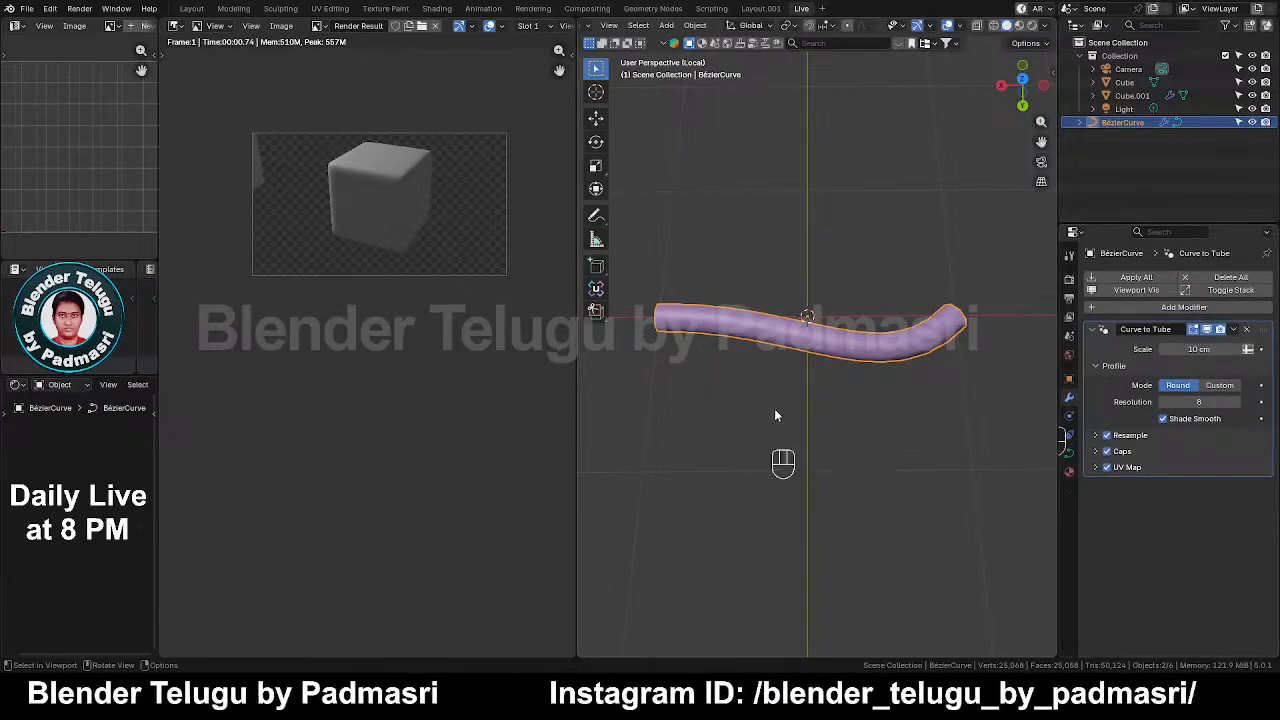
middle_click_drag(774, 415, 745, 418)
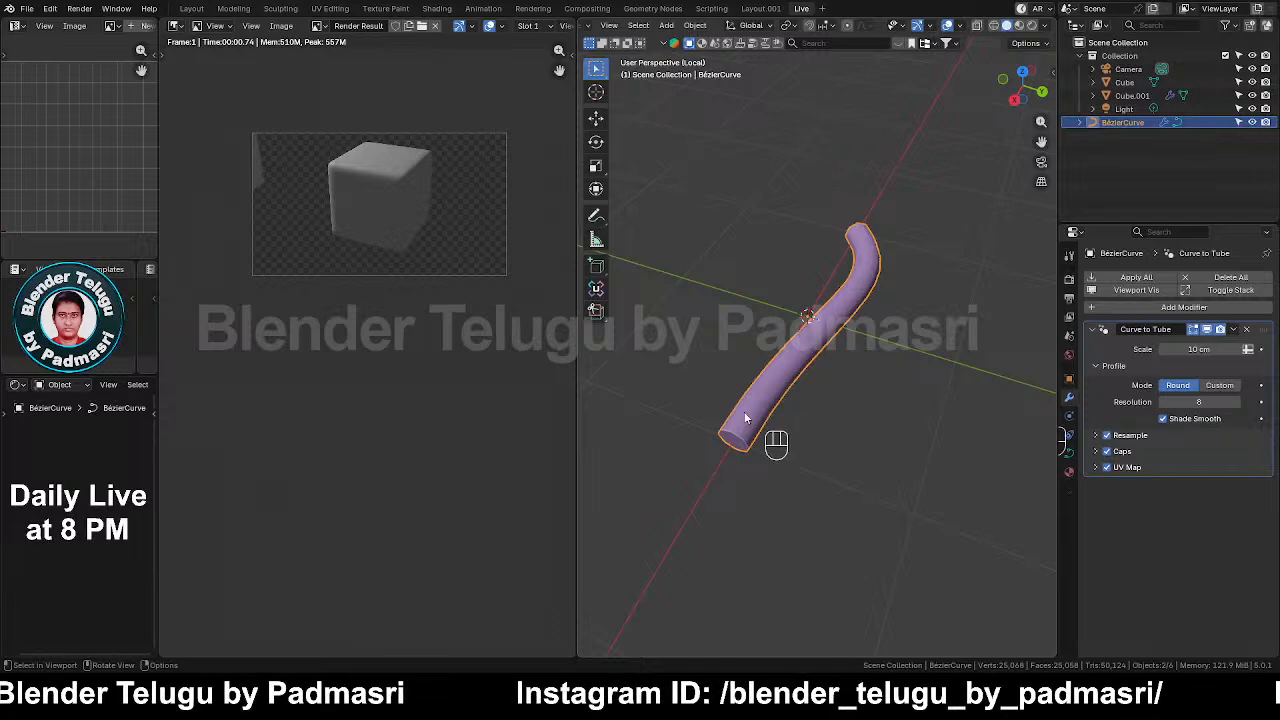
middle_click_drag(928, 202, 790, 285)
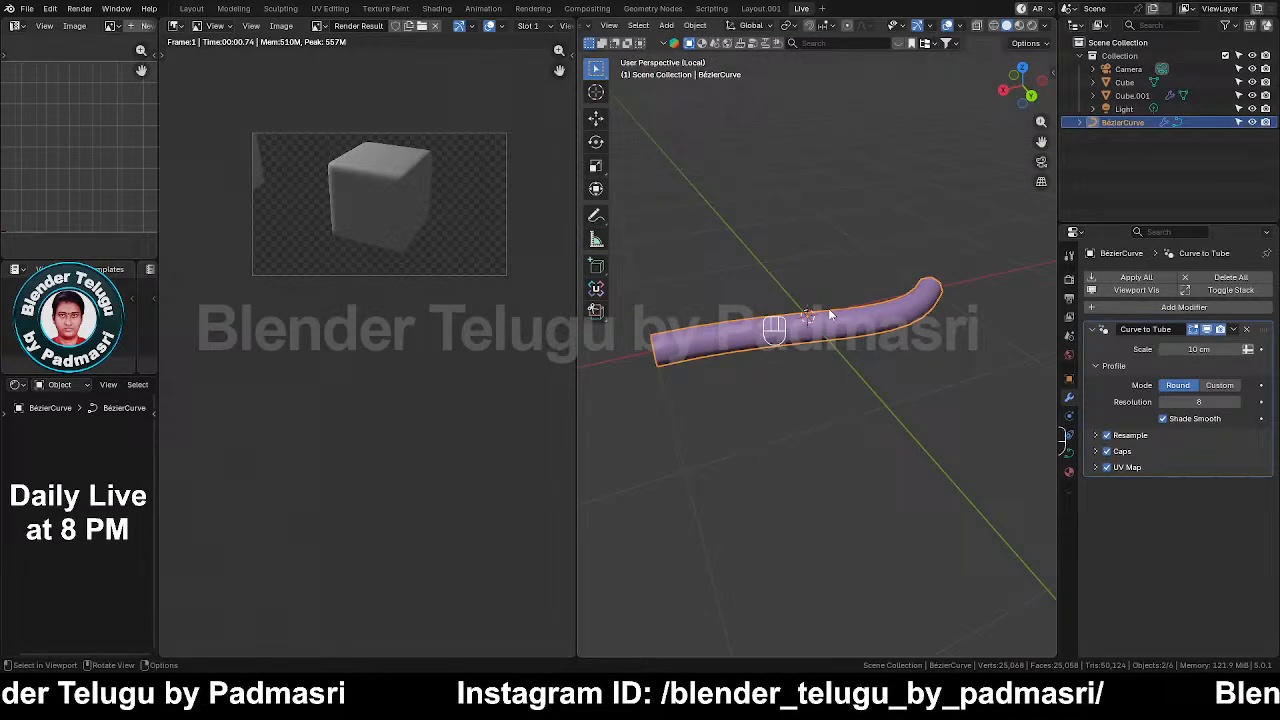
Step: Remove the Curve to Tube modifier from the Bézier curve
left_click(1248, 330)
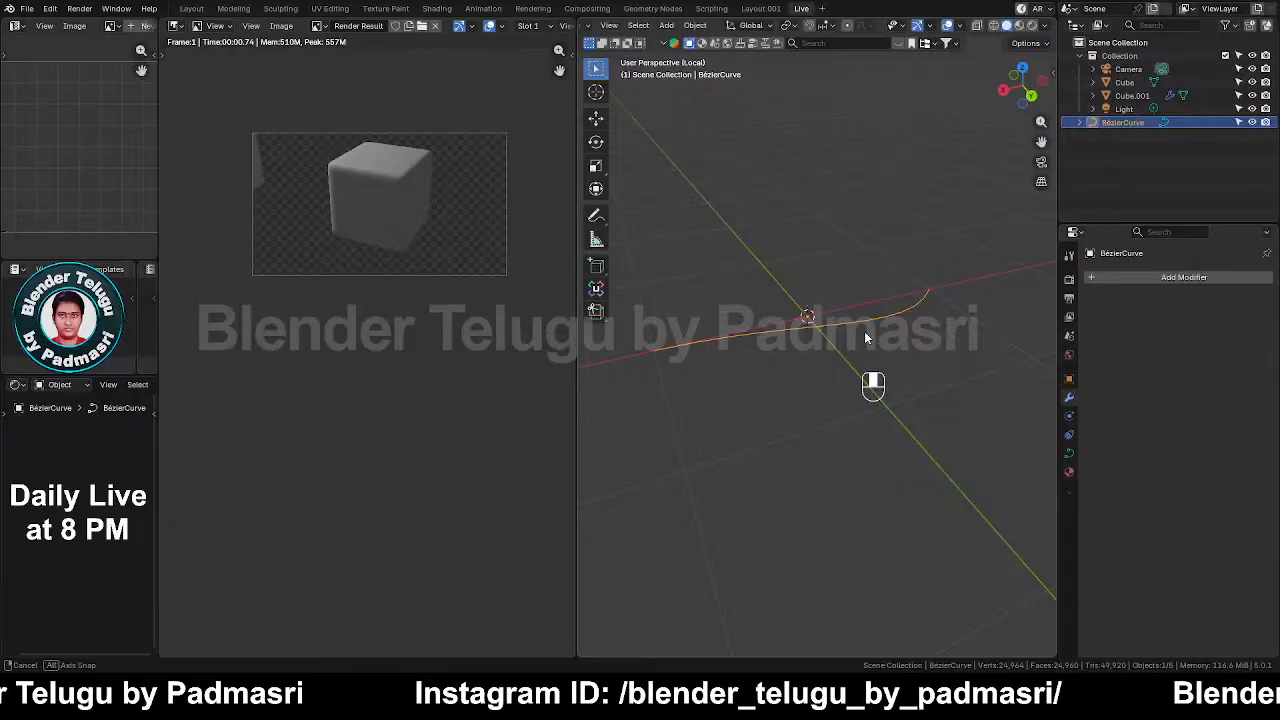
mouse_move(872, 340)
middle_mouse_down()
mouse_move(874, 373)
mouse_move(864, 328)
middle_mouse_up()
key("g")
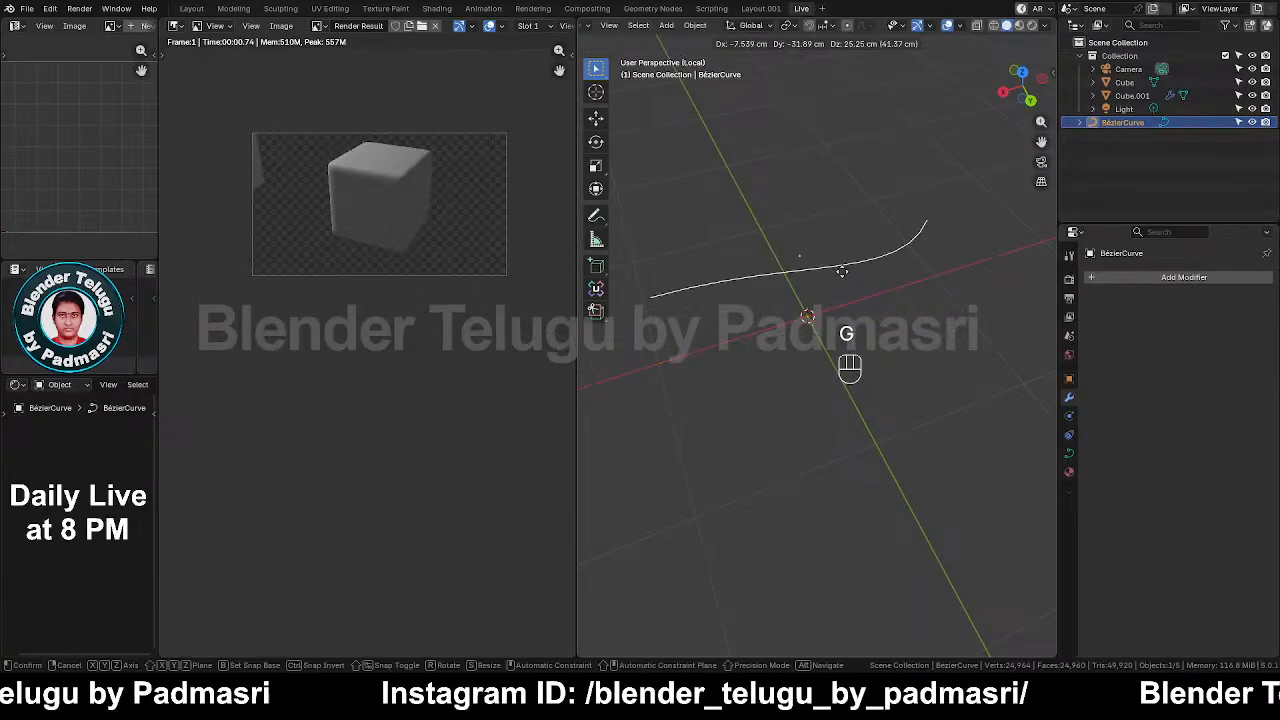
right_click(813, 265)
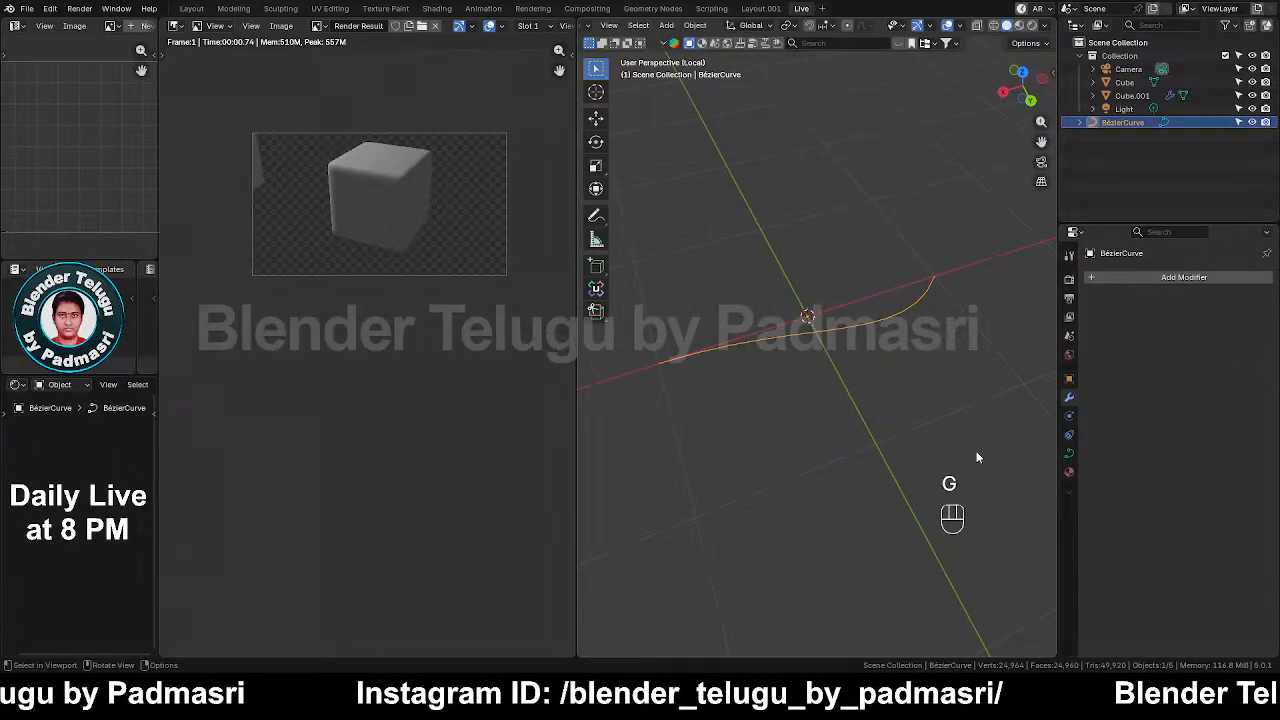
Step: Set the curve's round bevel depth to 8.5 cm in its geometry data and look into the tube's end
left_click(1069, 454)
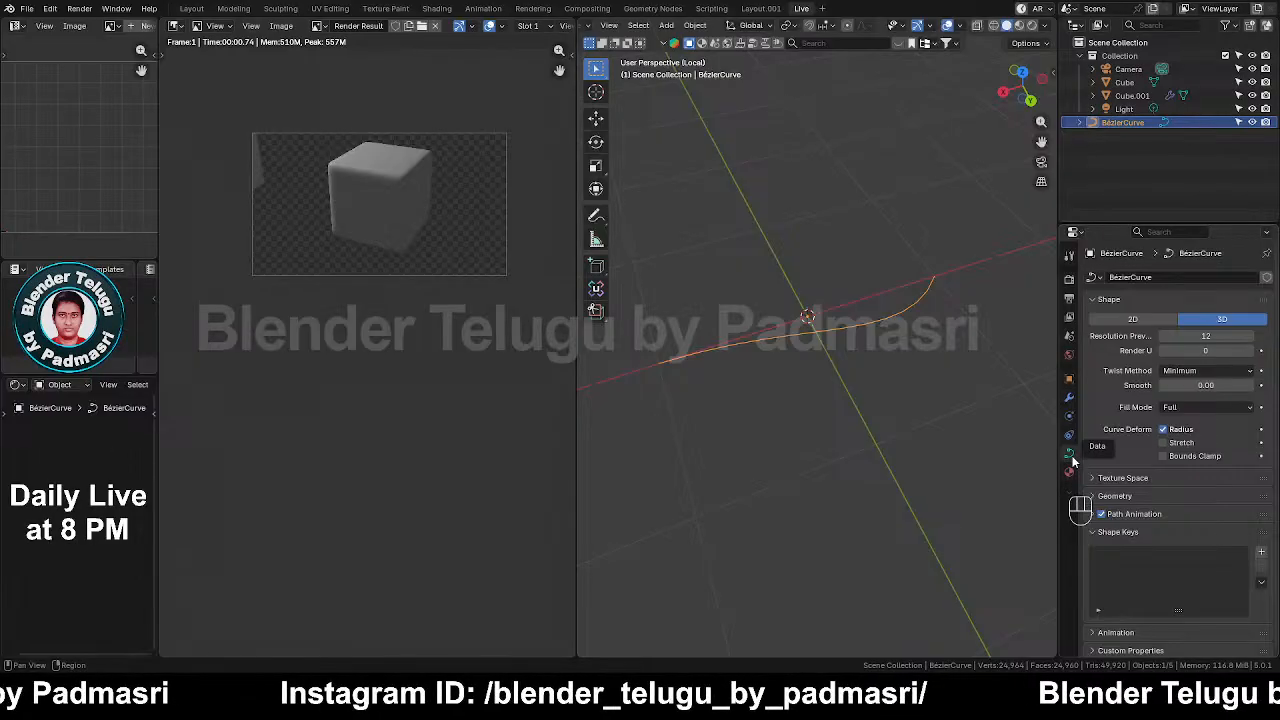
left_click(1094, 497)
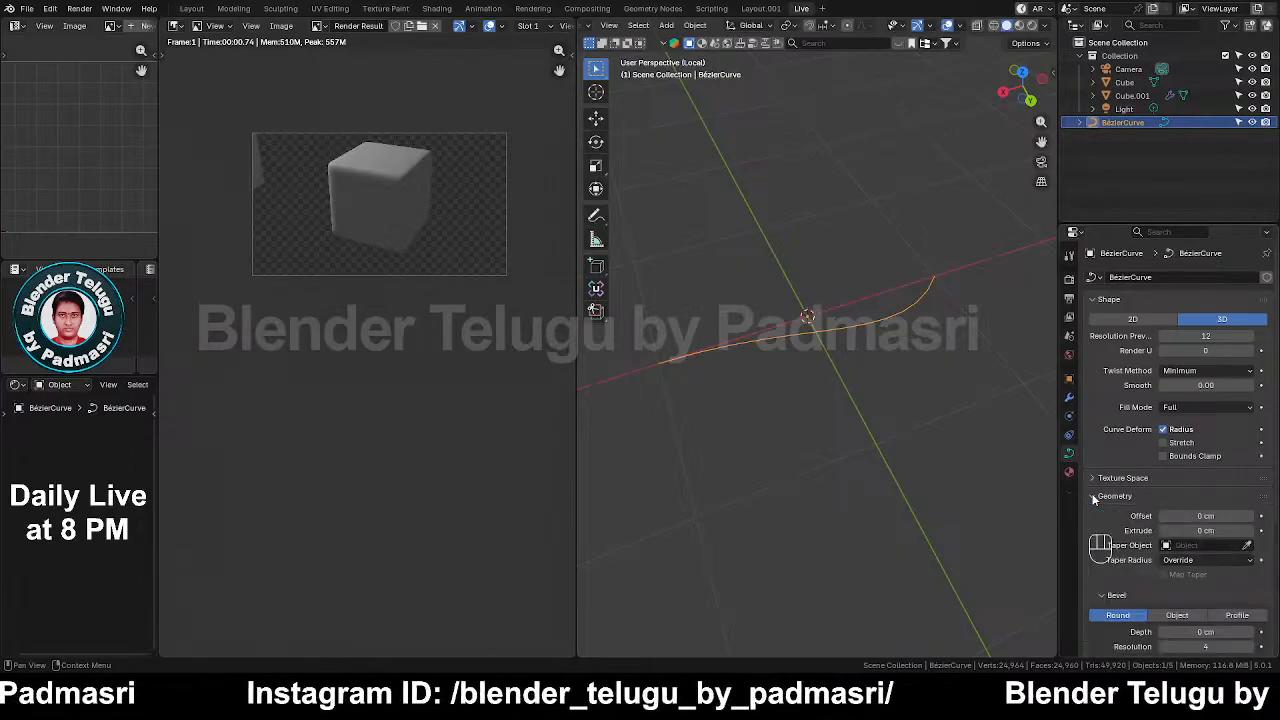
scroll(1152, 442, "down", 2)
left_click(1110, 516)
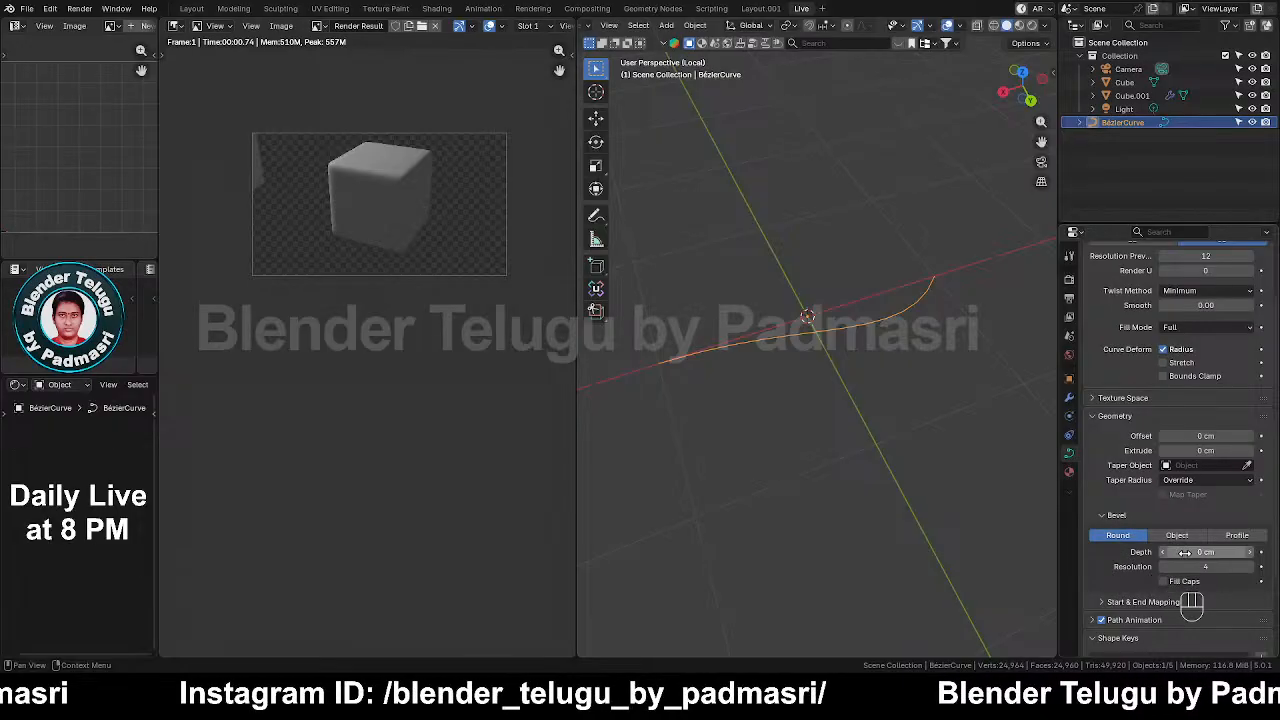
left_click_drag(1194, 552, 1228, 552)
middle_click_drag(714, 428, 760, 421)
scroll(774, 407, "up", 2)
middle_click_drag(679, 448, 722, 412)
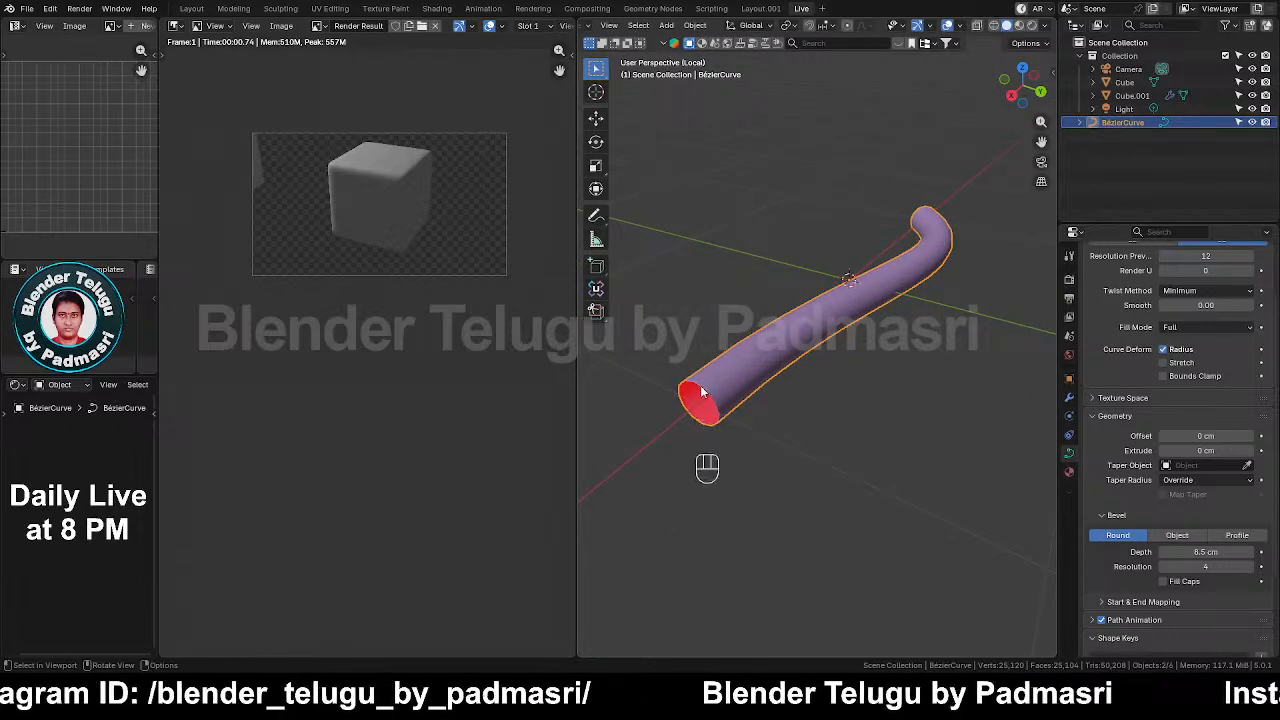
Step: Enable Fill Caps for the beveled curve and inspect both tube ends from several angles
left_click(1166, 582)
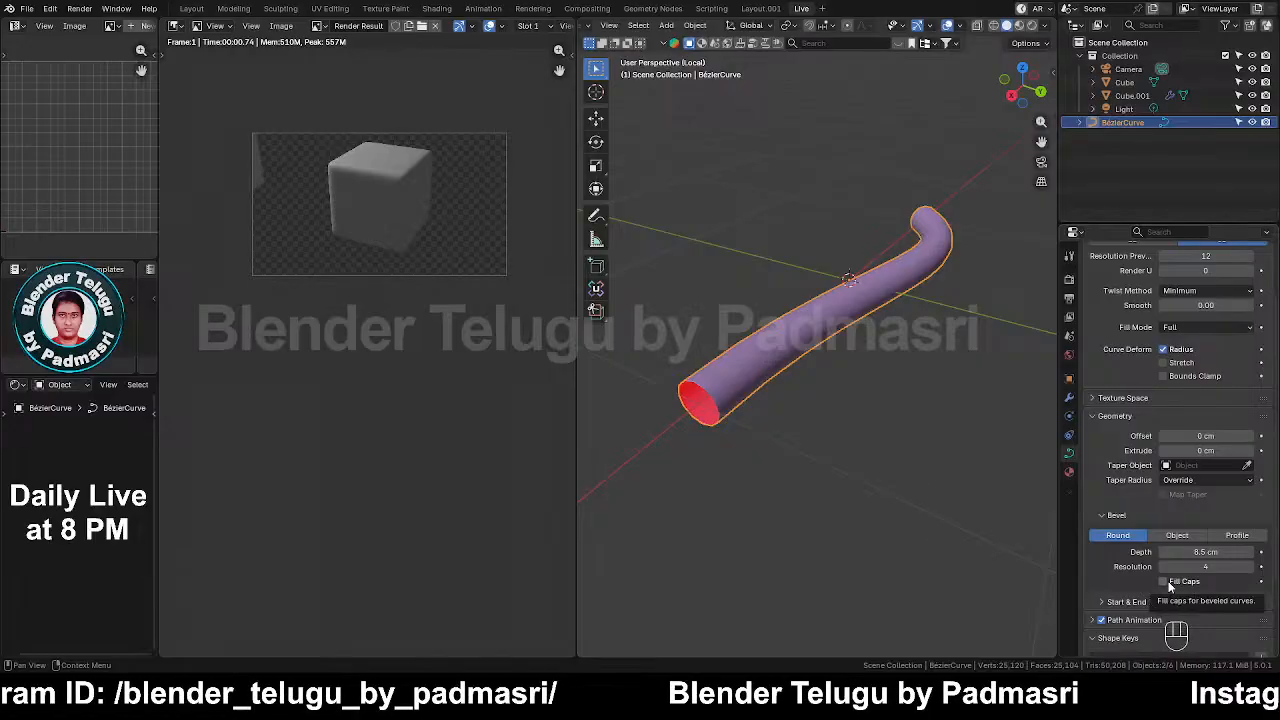
middle_click_drag(958, 465, 590, 386)
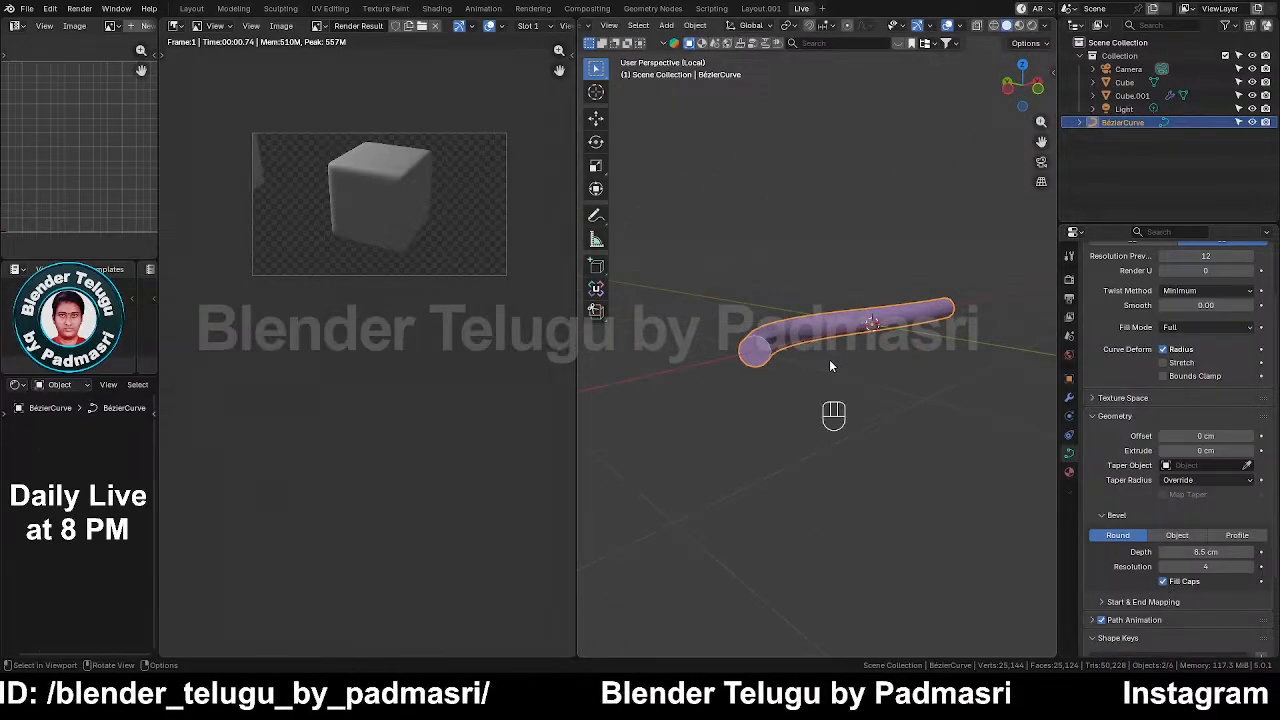
middle_click_drag(829, 359, 1052, 457)
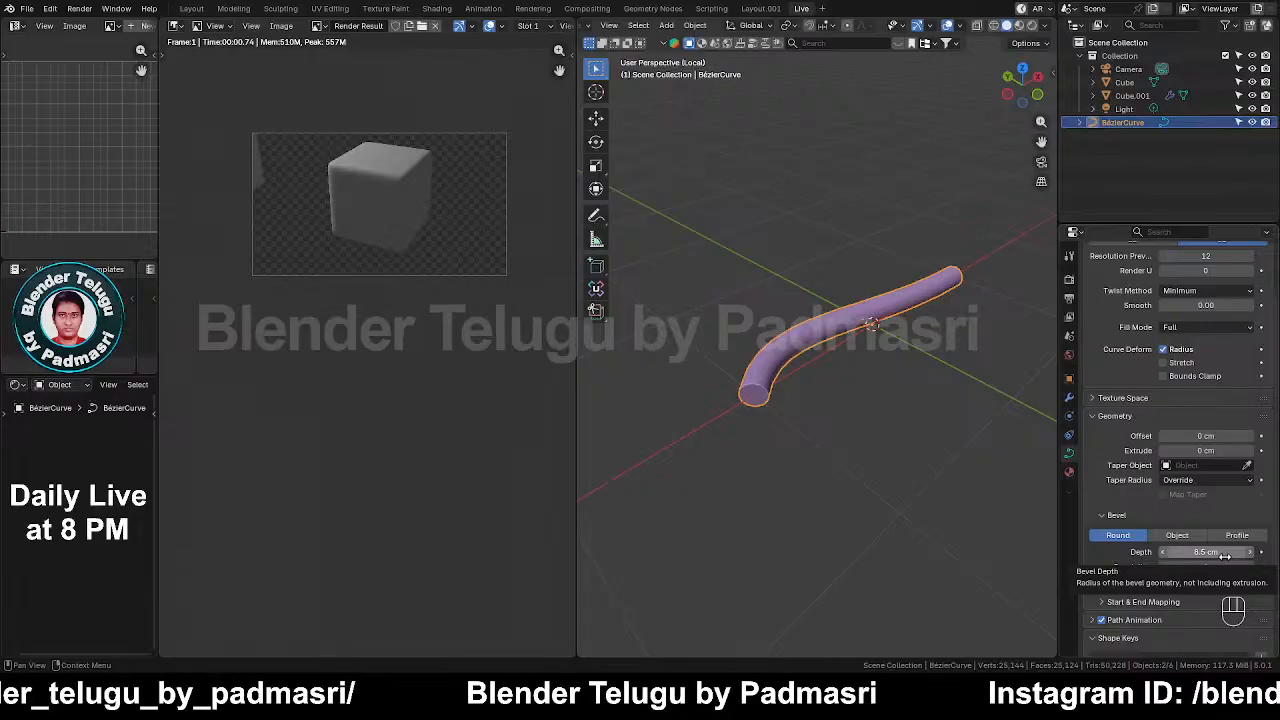
mouse_move(840, 392)
middle_mouse_down()
mouse_move(845, 360)
mouse_move(828, 370)
mouse_move(838, 382)
middle_mouse_up()
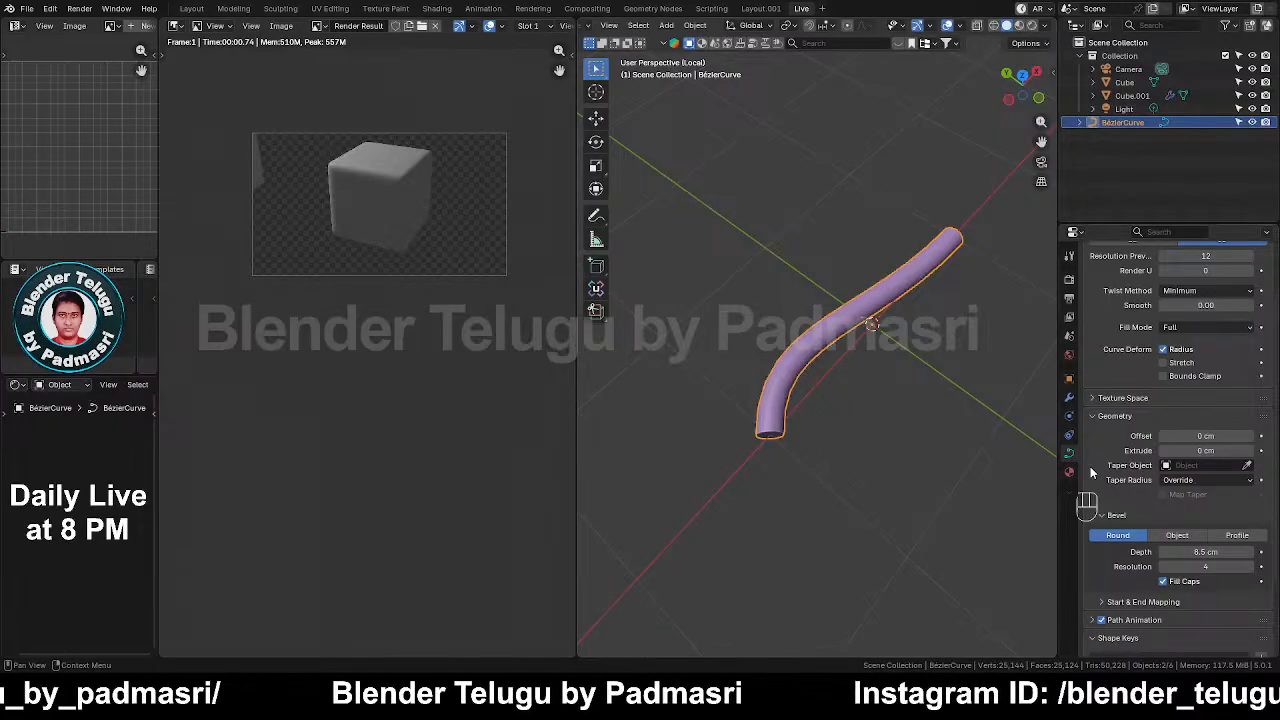
scroll(1120, 455, "up", 3)
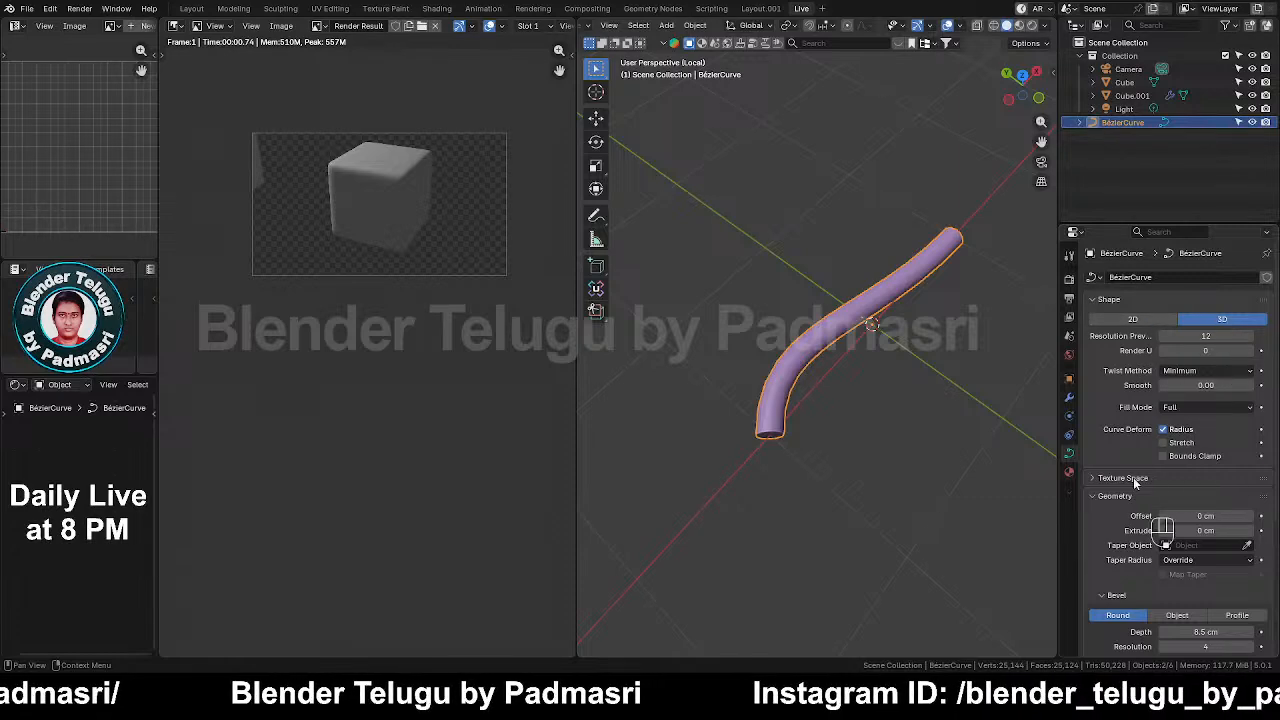
middle_click_drag(998, 491, 904, 398)
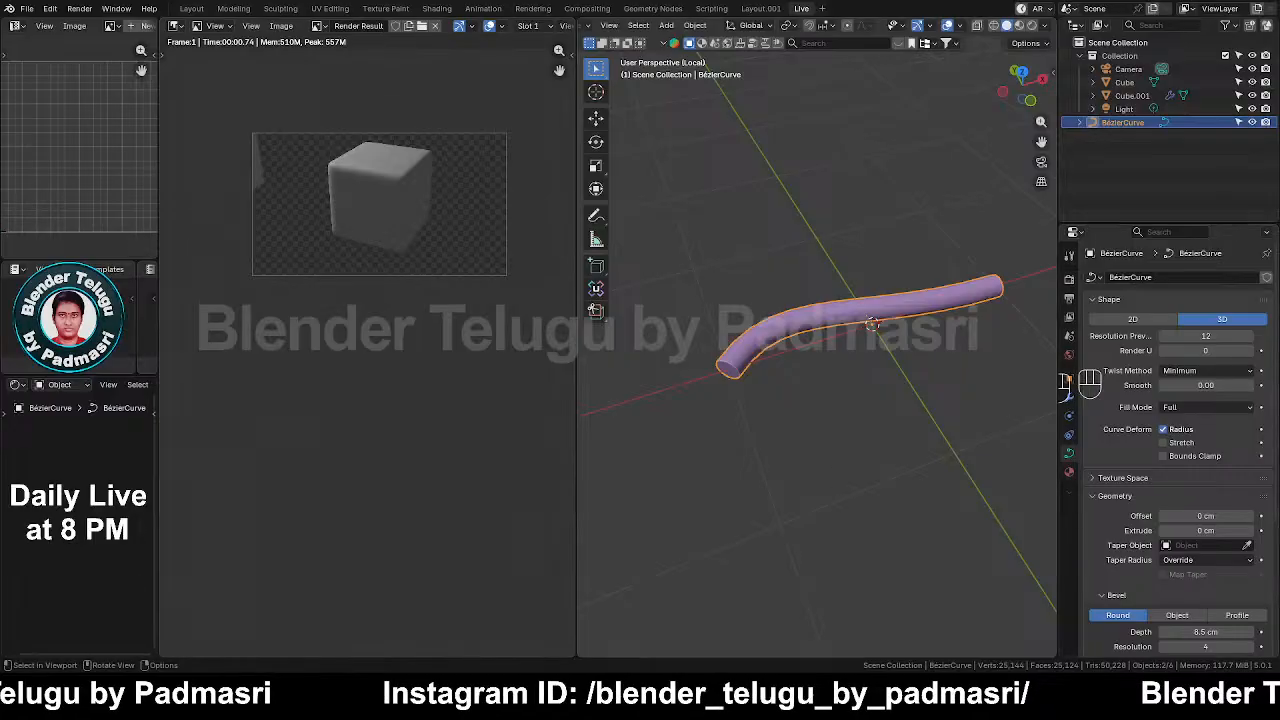
mouse_move(915, 352)
middle_mouse_down()
mouse_move(946, 351)
mouse_move(918, 352)
middle_mouse_up()
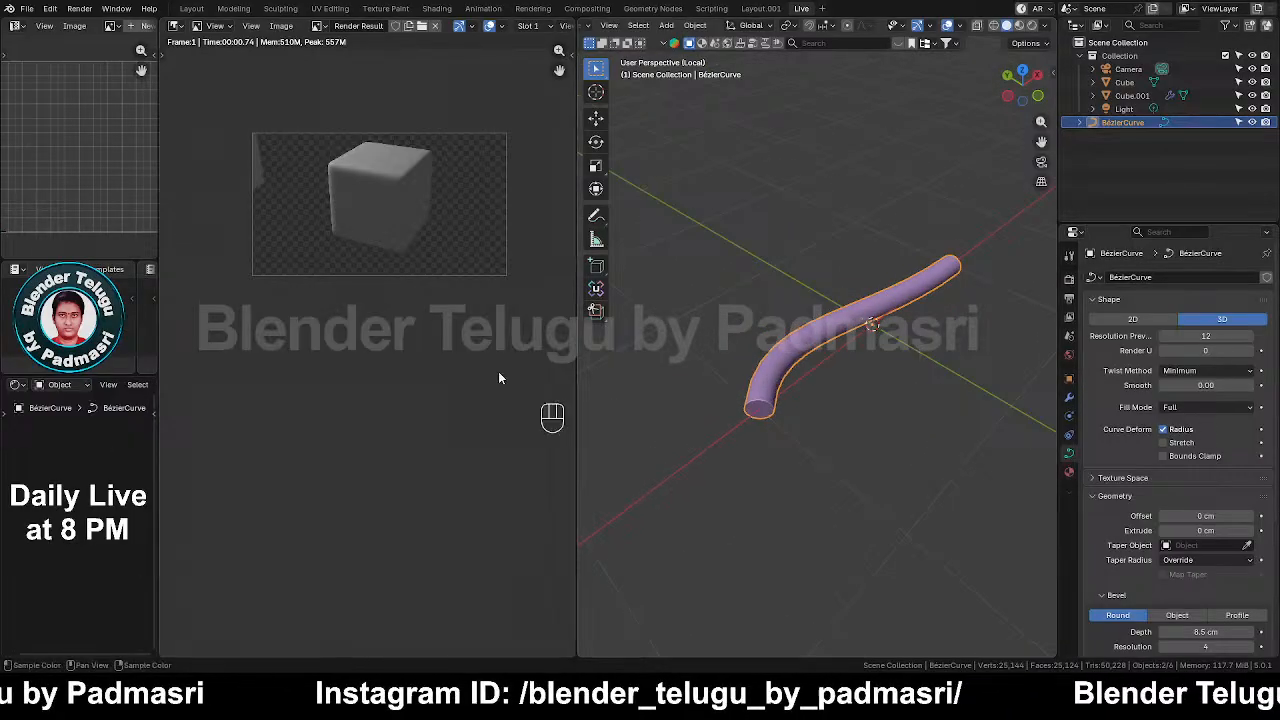